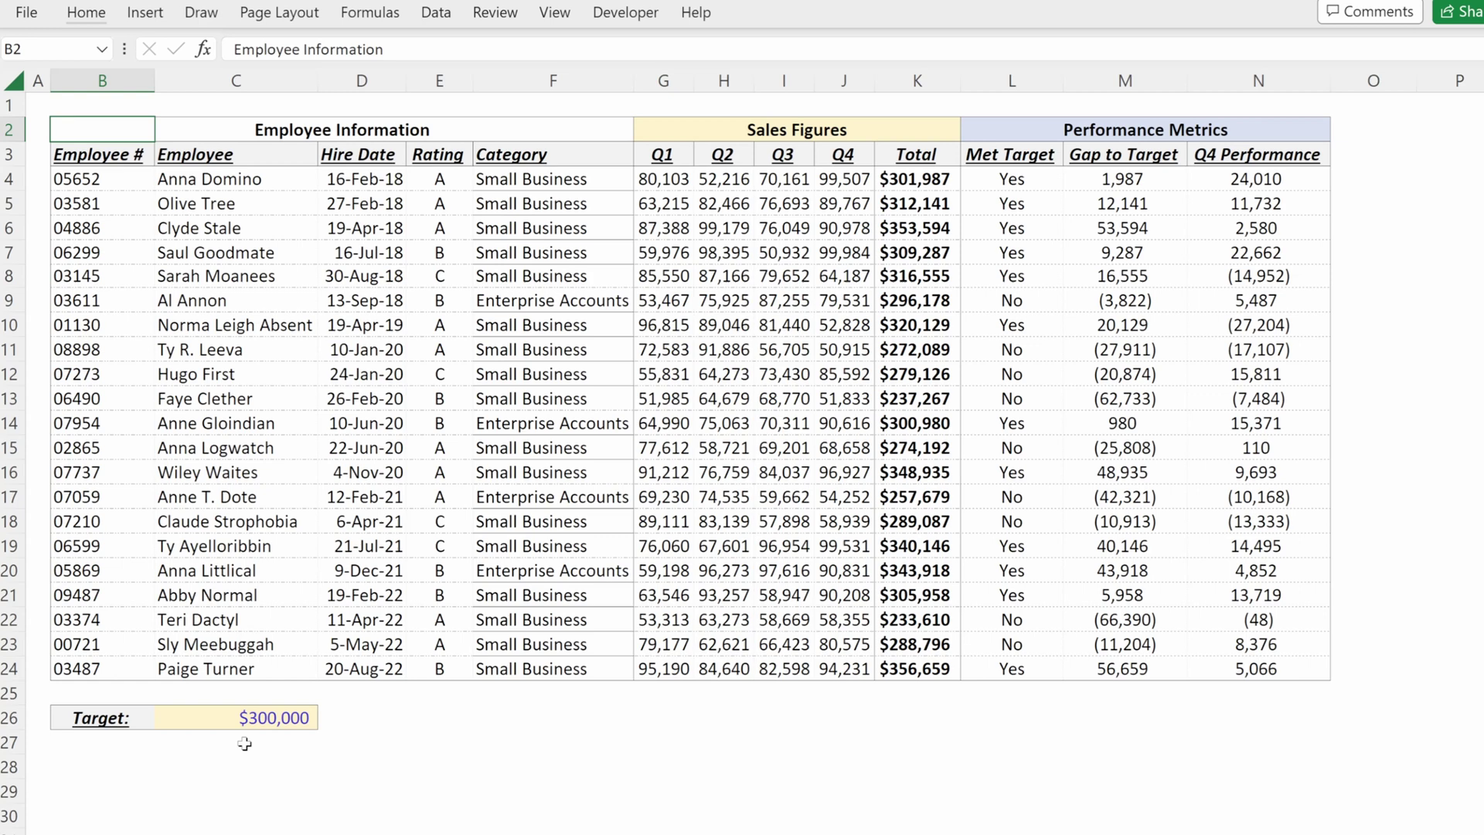
Step through the employee table's cells and return to B4
key(Down)
key(Down)
key(Down)
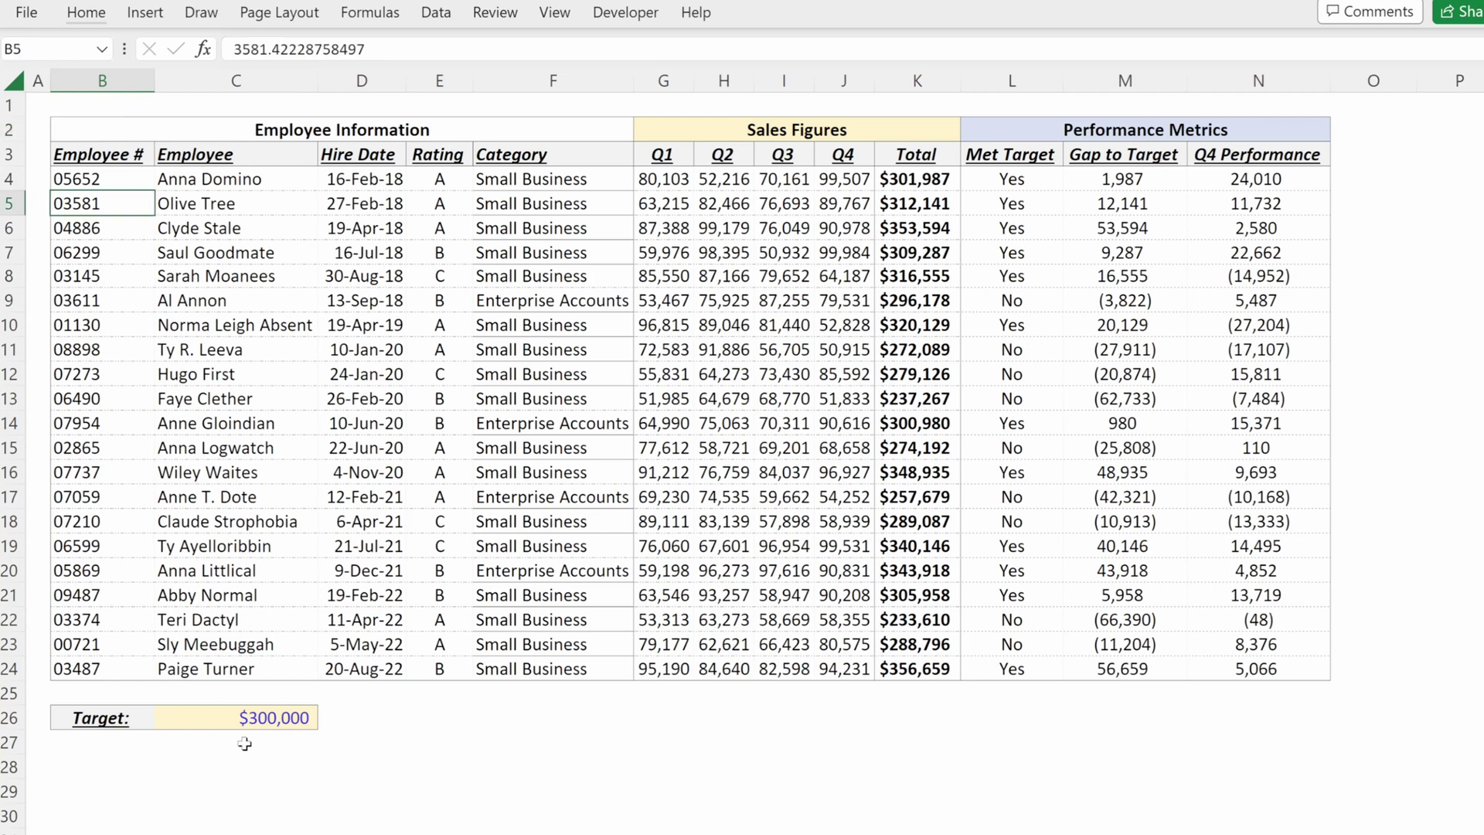
key(Up)
key(shift+Right)
key(shift+Down)
key(shift+Right)
key(shift+Right)
key(shift+Right)
key(Right)
key(Right)
key(Right)
key(Right)
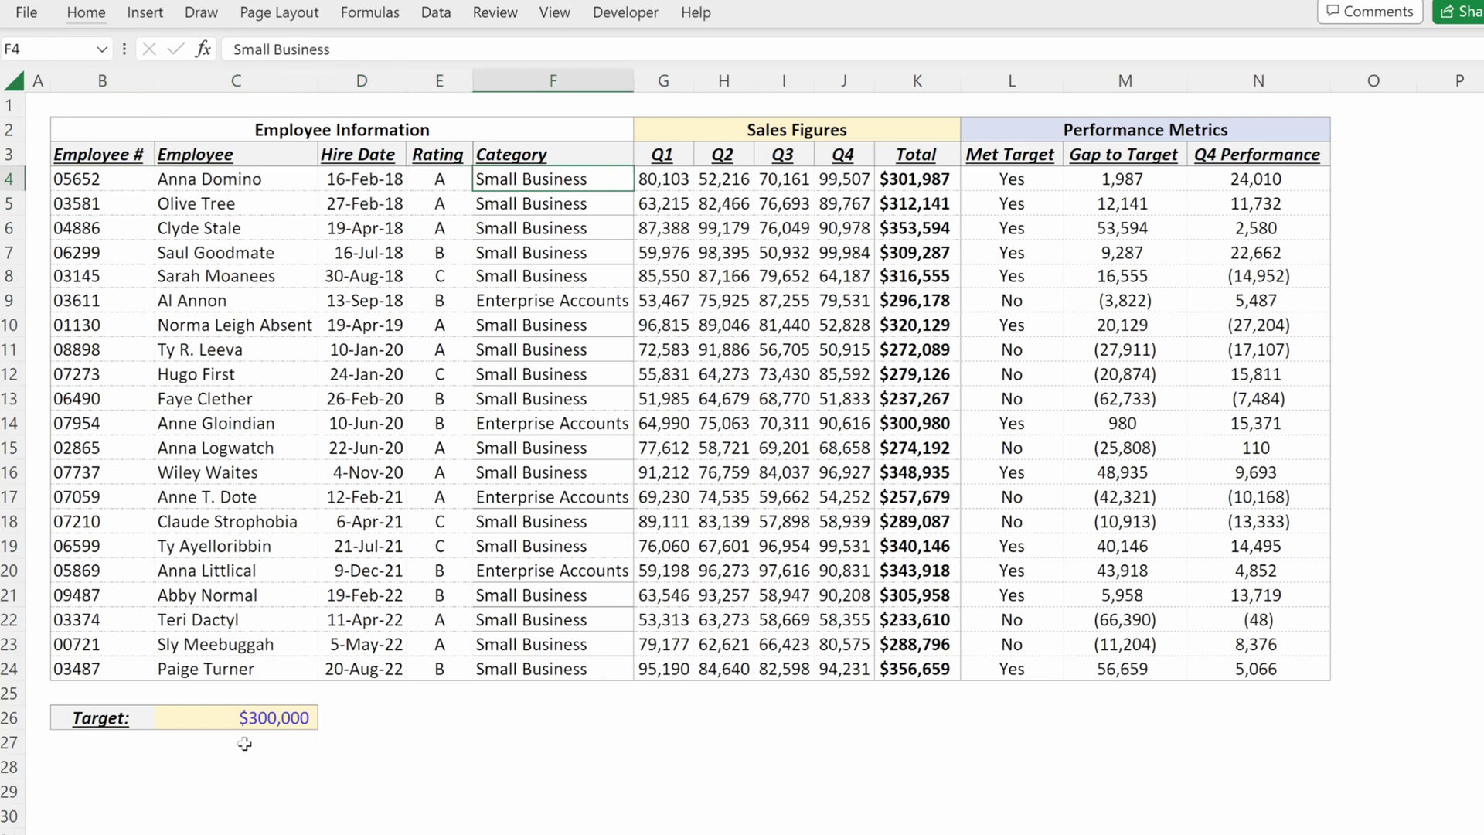
key(Right)
key(shift+Right)
key(shift+Right)
key(shift+Right)
key(shift+Down)
key(shift+Right)
key(Right)
key(Right)
key(Right)
key(Right)
key(Right)
key(Right)
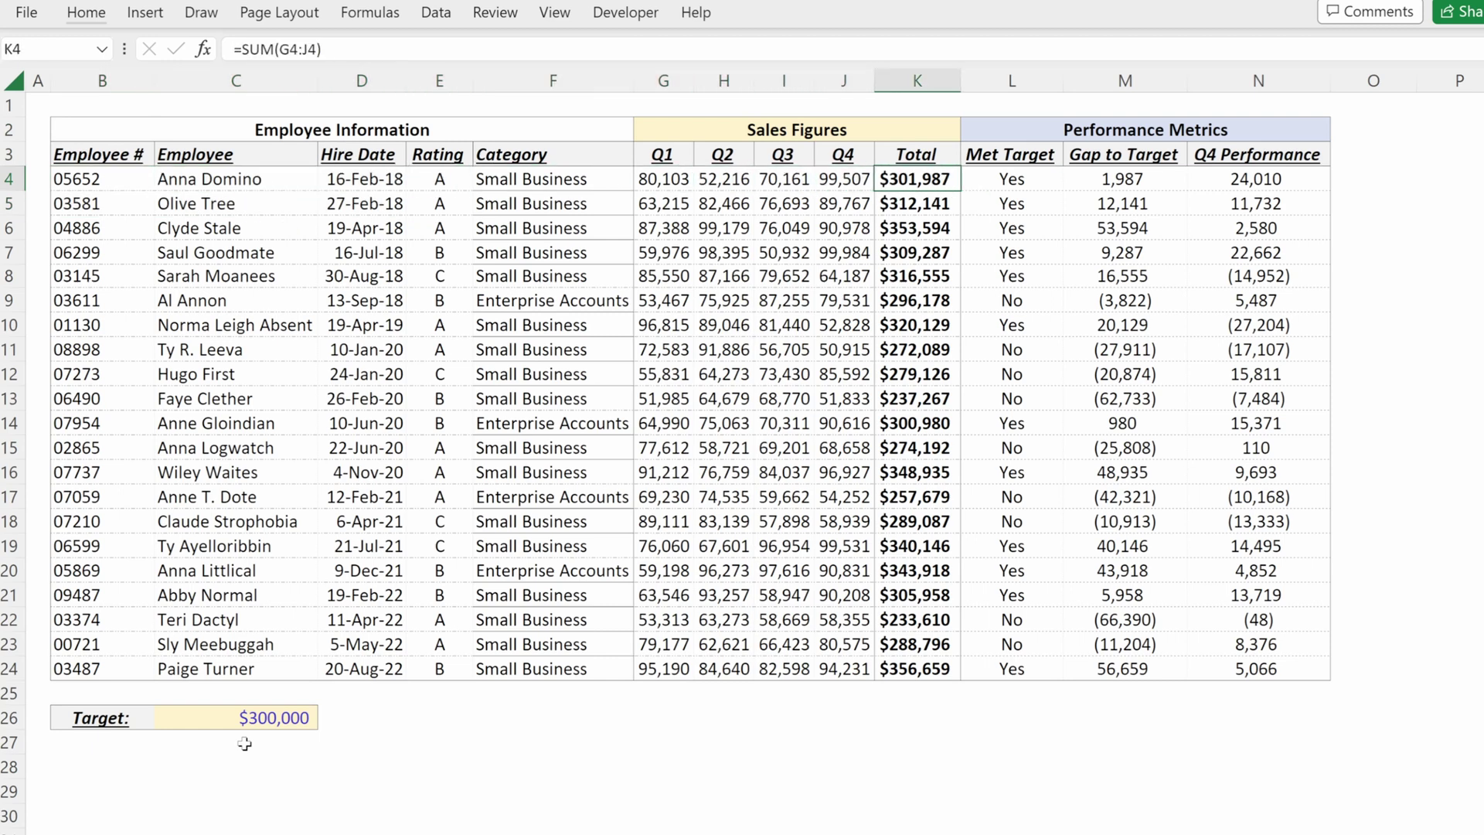
key(Left)
key(ctrl+Left)
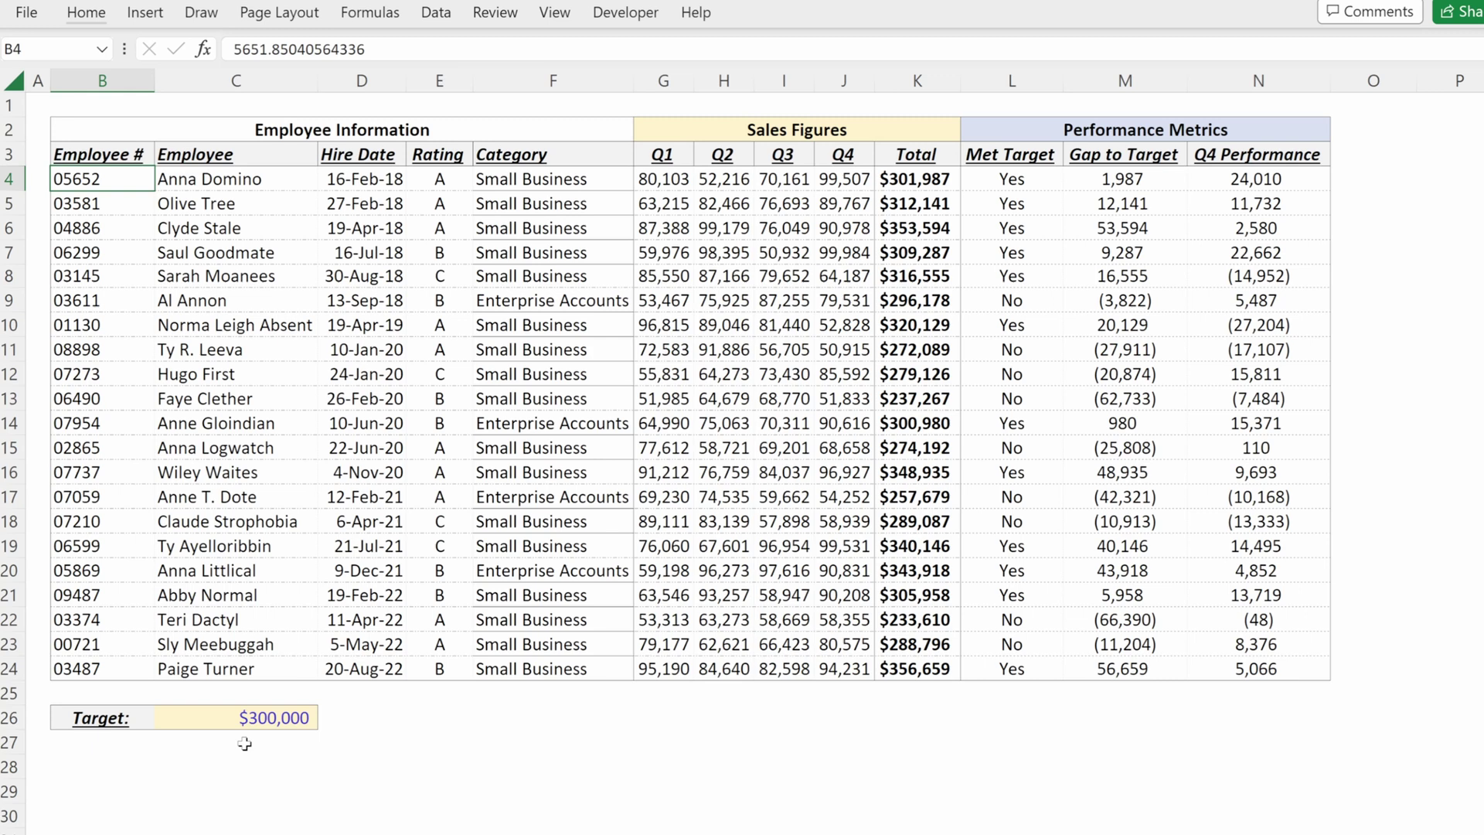
Highlight Category cells F4:F24 equal to 'Enterprise Accounts' with light red fill and dark red text
click(504, 182)
key(ctrl+shift+Down)
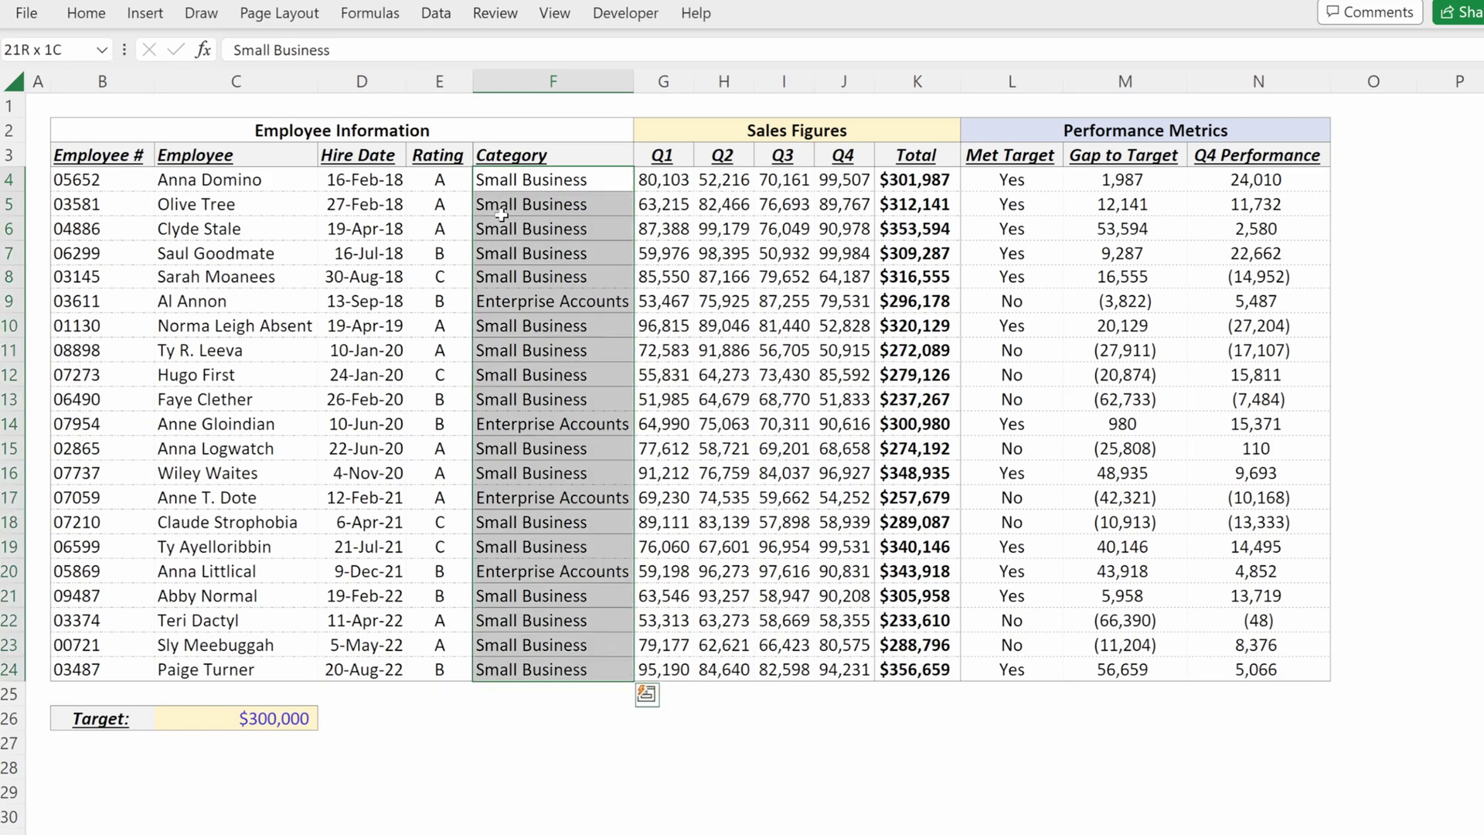
click(86, 13)
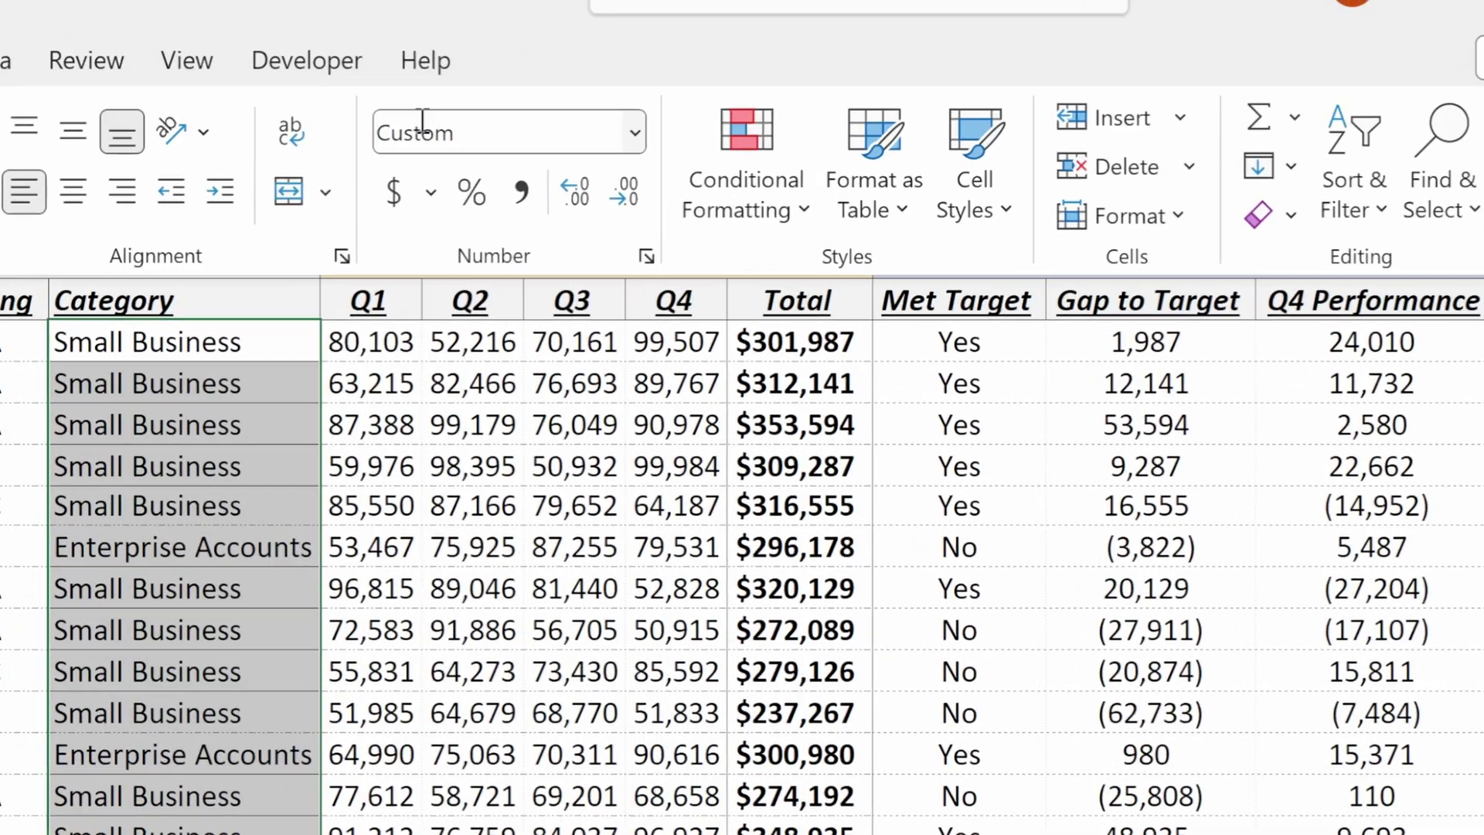
click(684, 209)
mouse_move(828, 340)
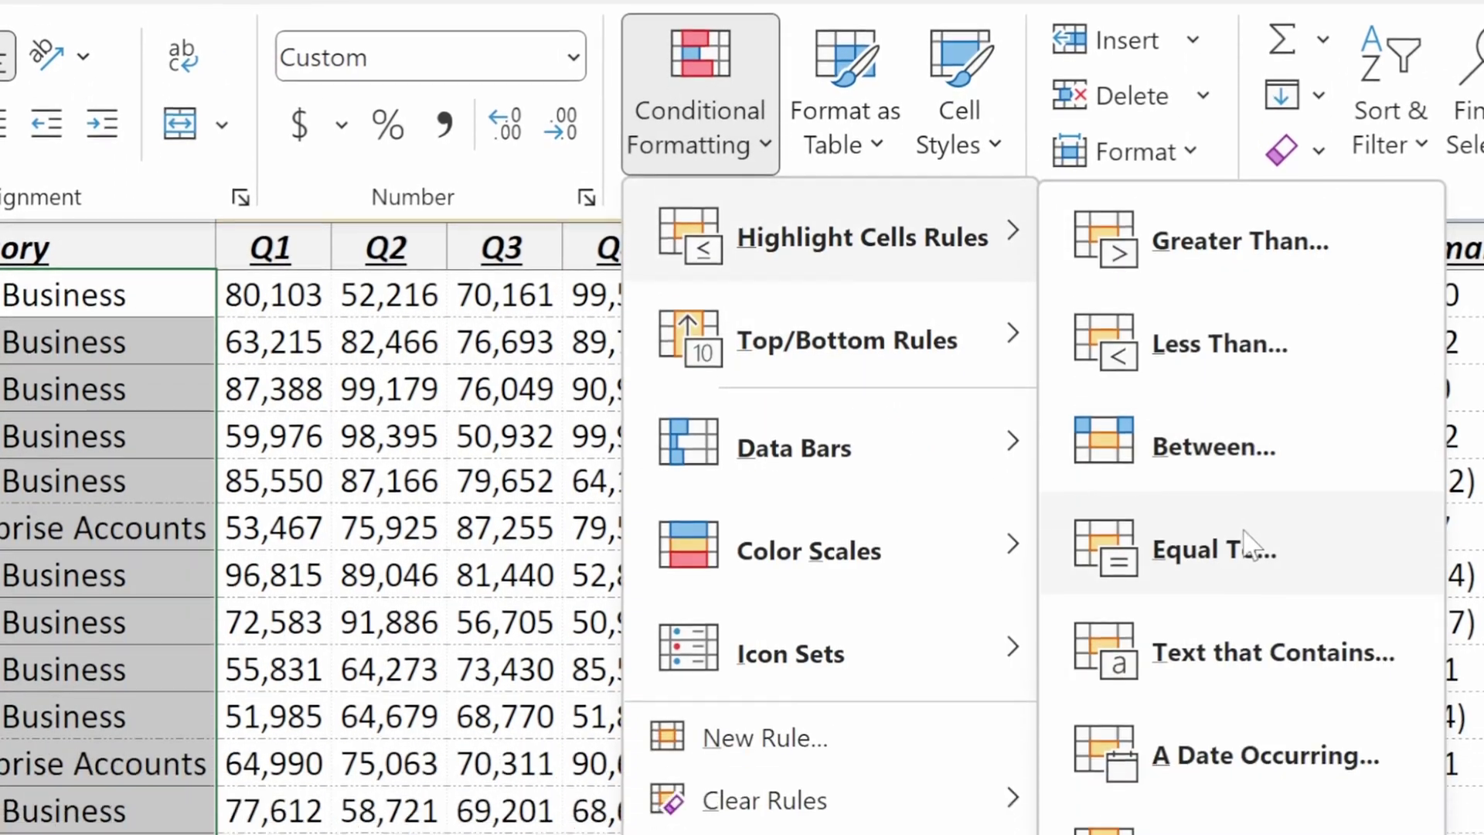
click(1250, 545)
text(Ent)
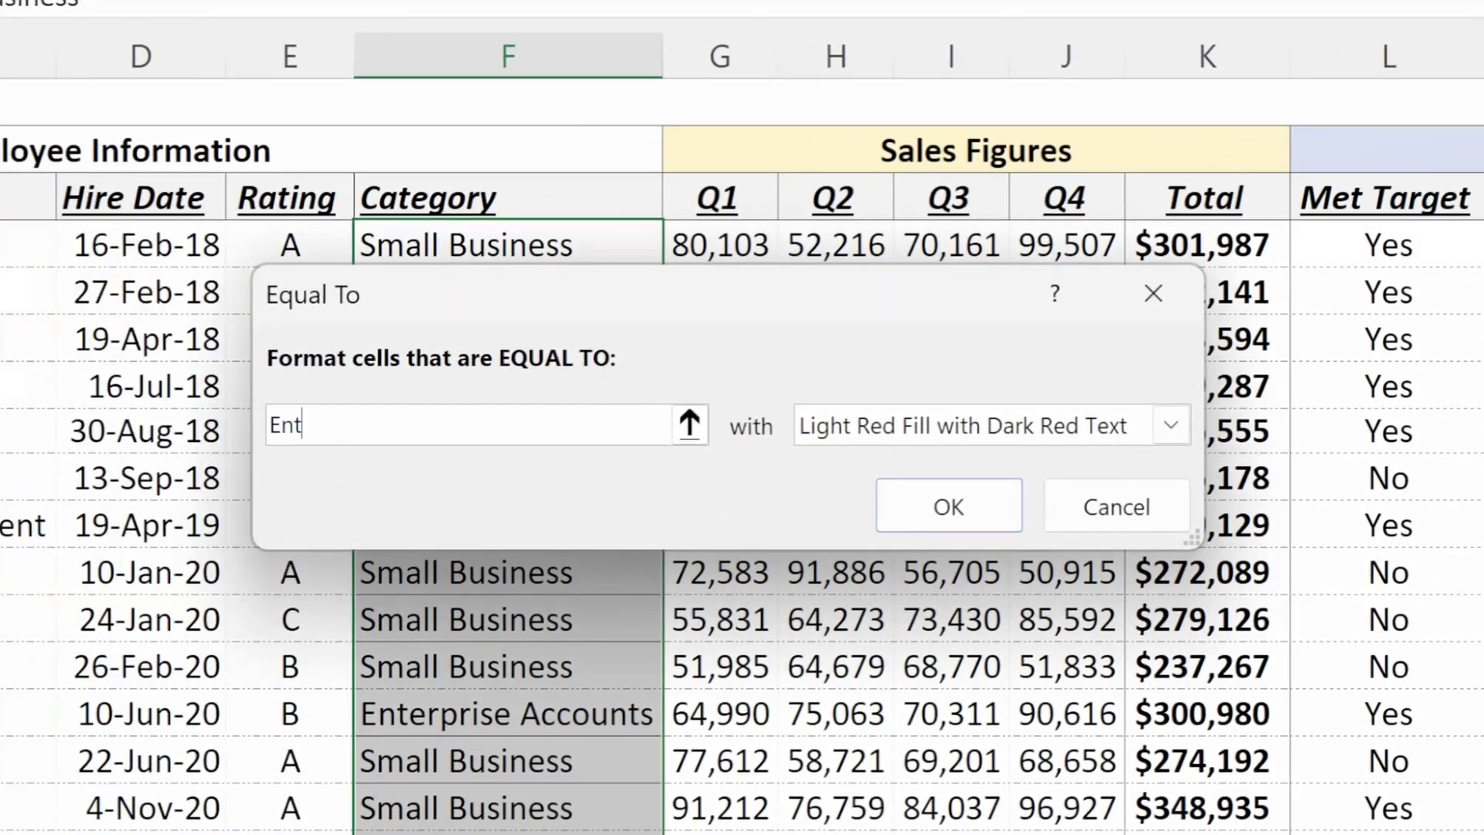
text(erprise Accounts)
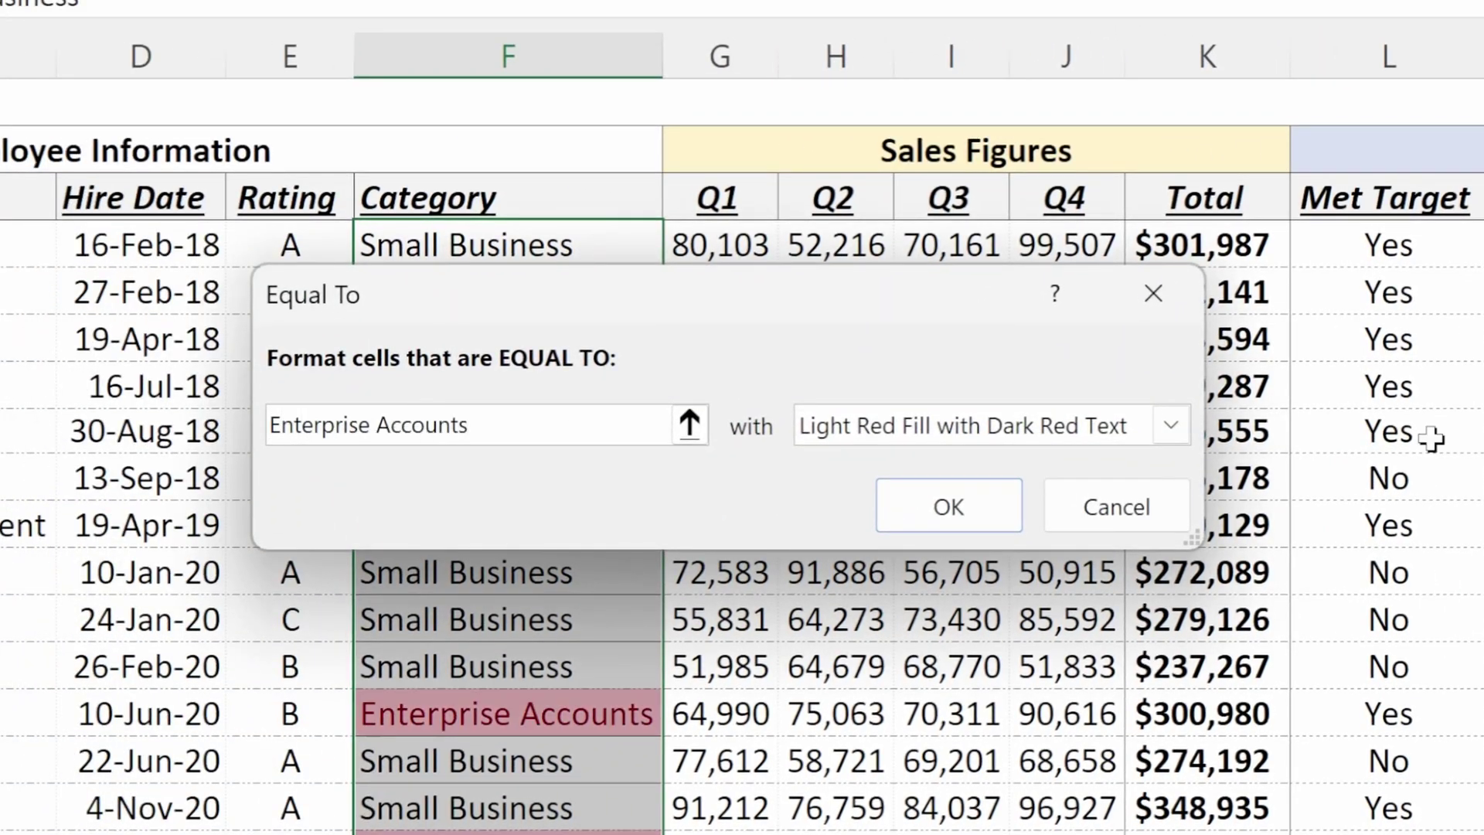
click(982, 528)
click(633, 480)
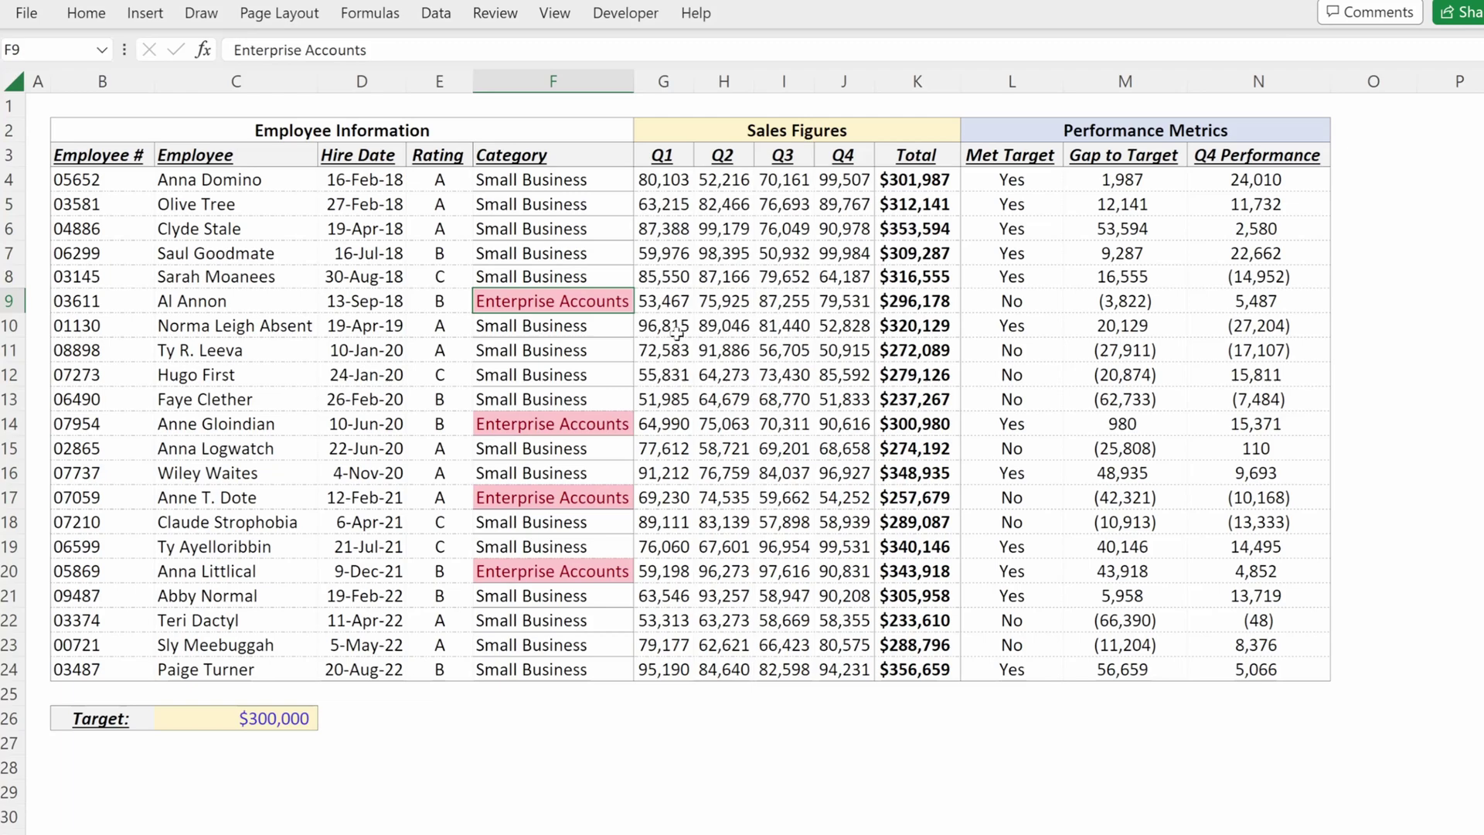
Reselect F4:F24 and clear the conditional formatting rules from those cells
key(ctrl+Up)
key(Down)
key(ctrl+shift+Down)
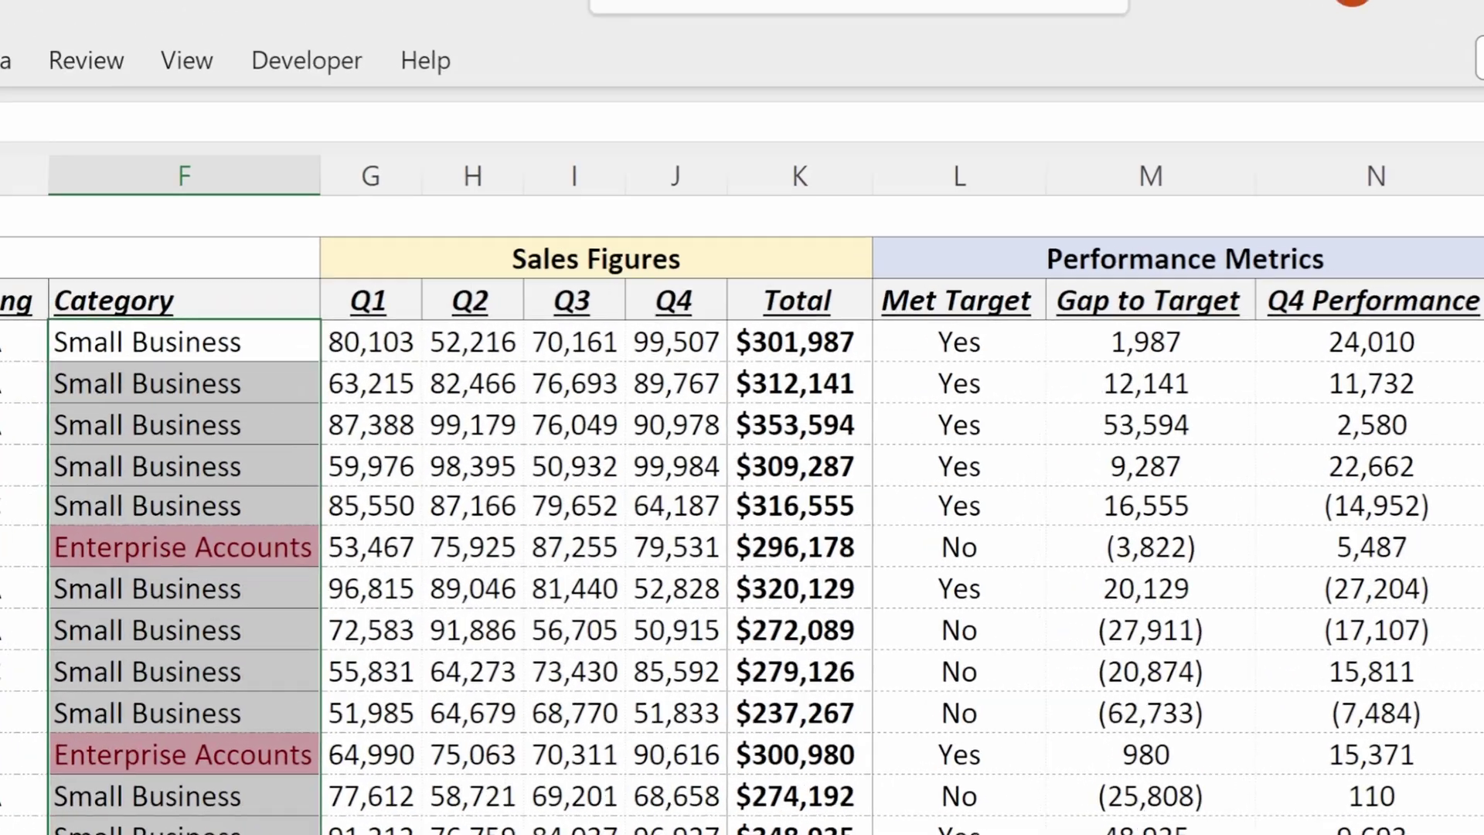
click(85, 13)
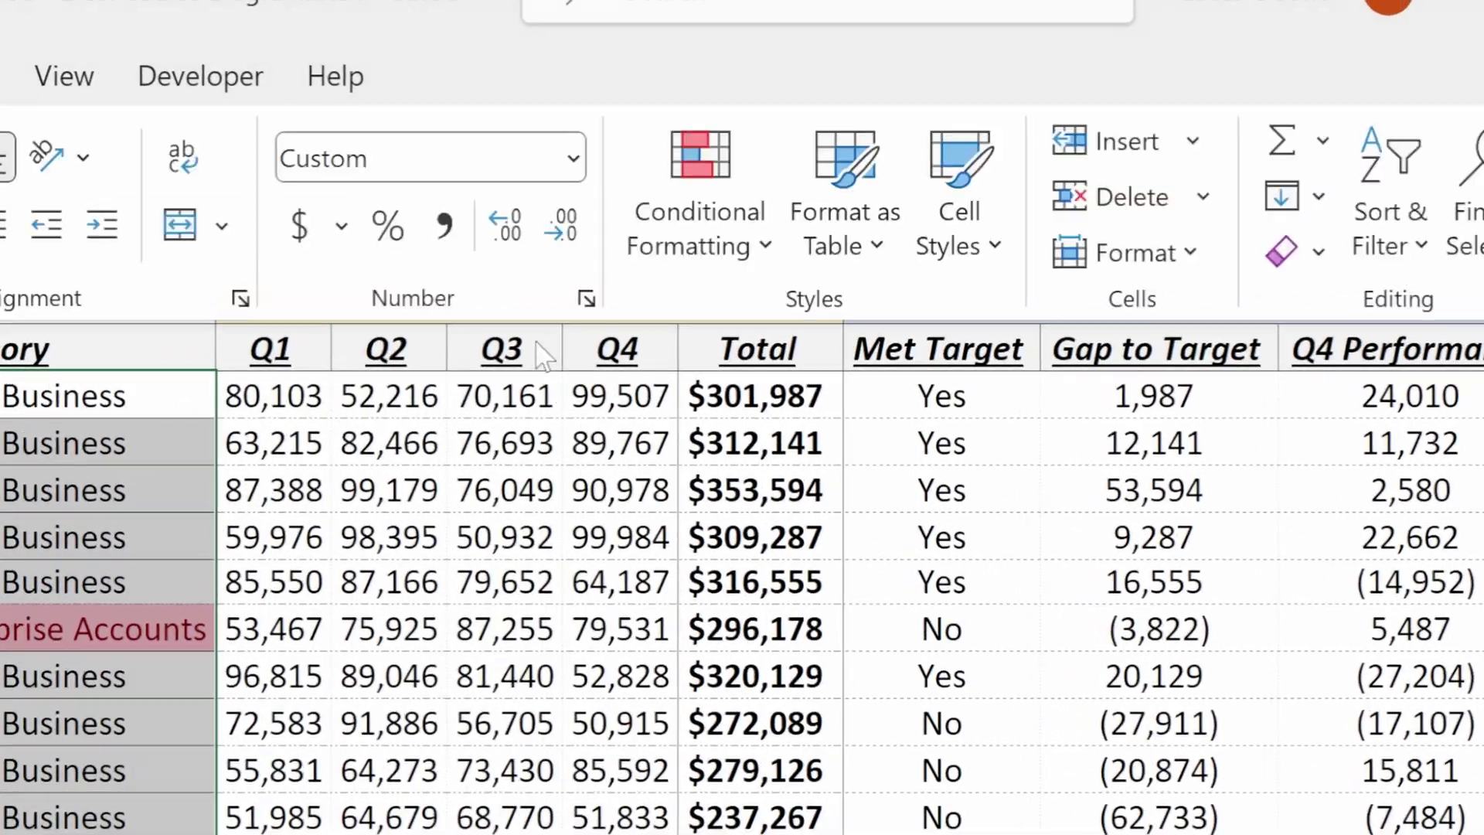
click(891, 86)
mouse_move(770, 765)
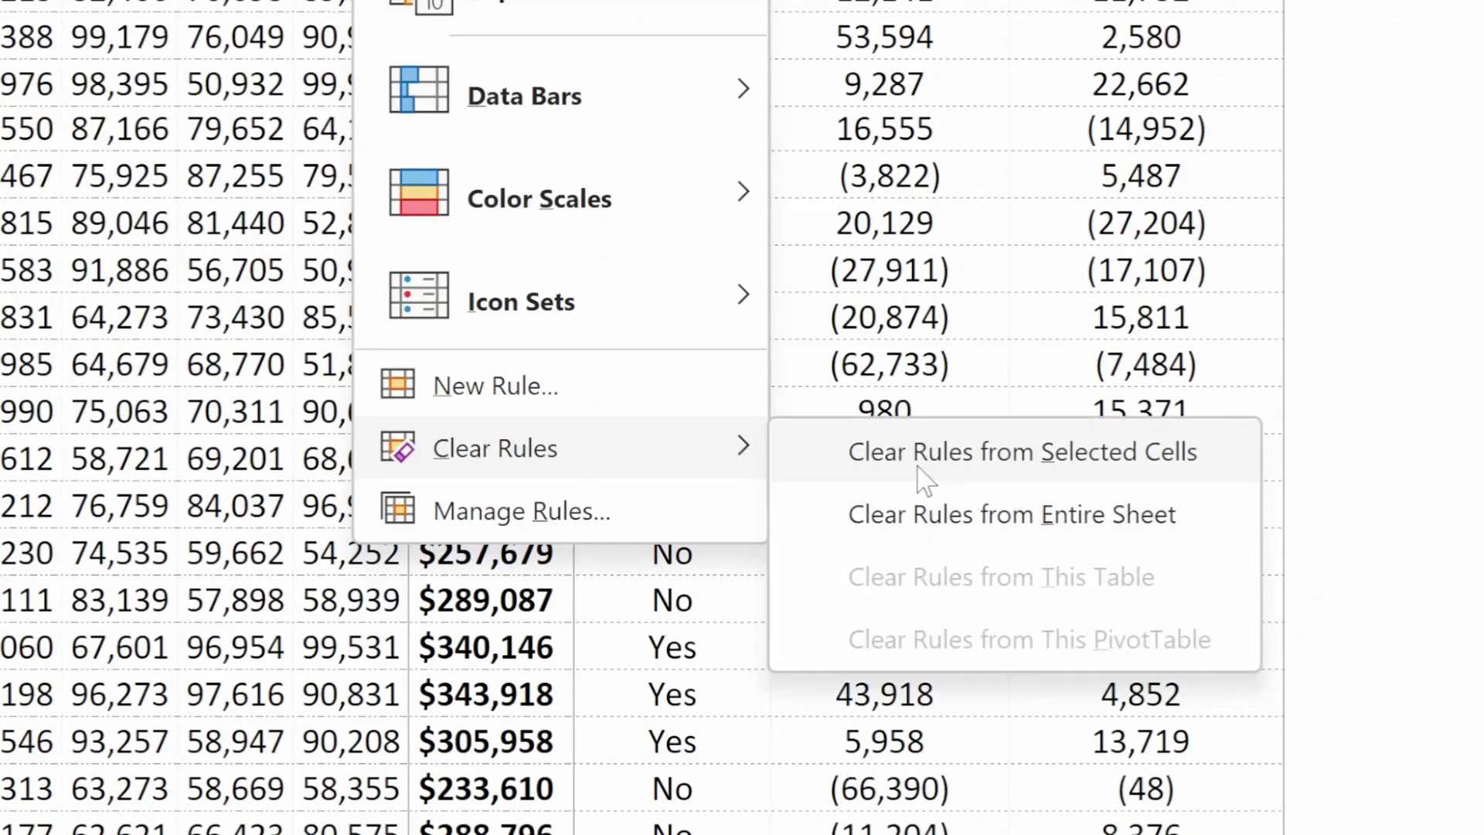
click(916, 456)
click(86, 181)
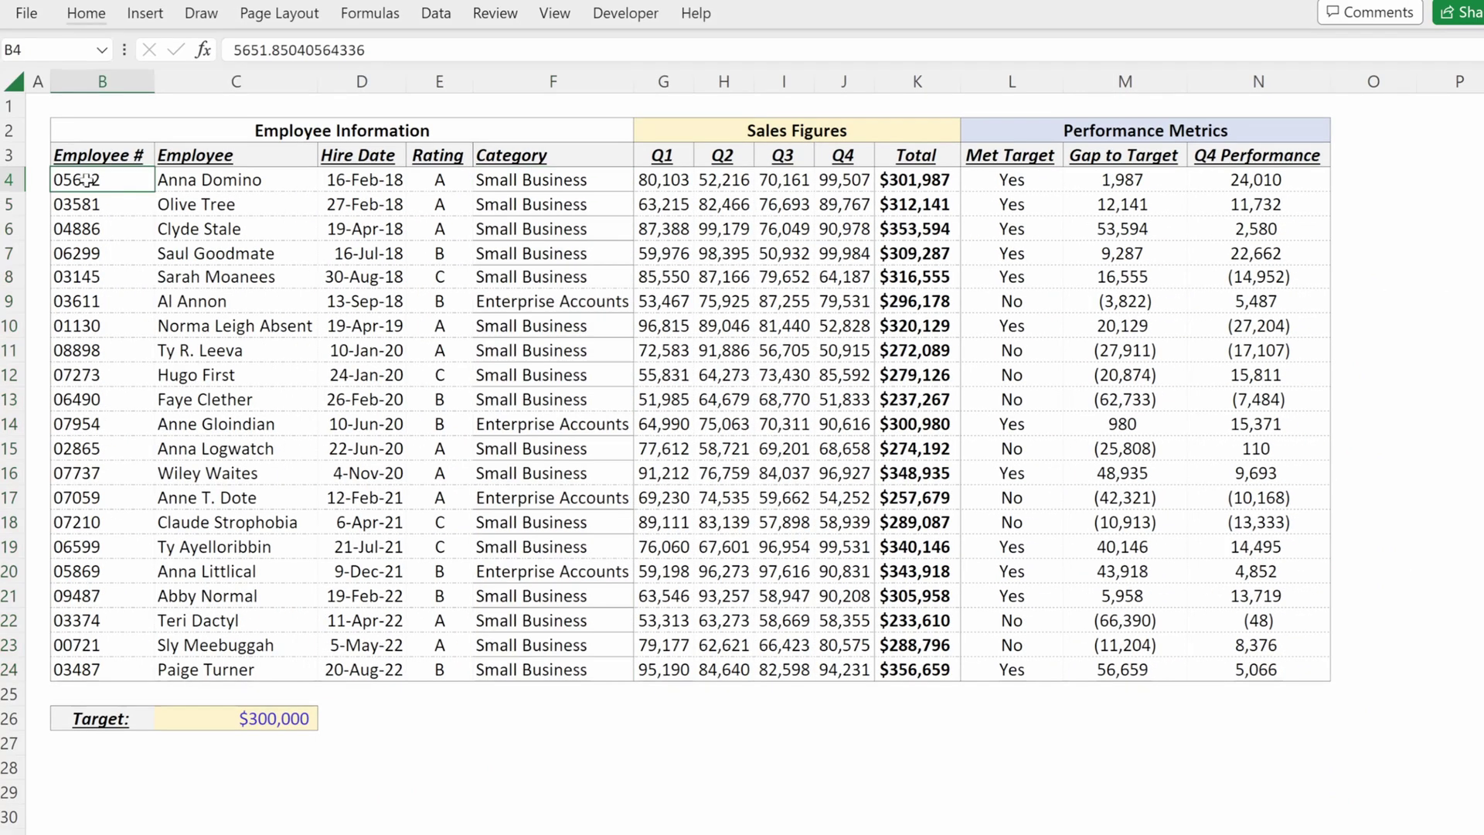
Create a new formula rule on B4:N24 using =$F4="Enterprise Accounts"
drag(86, 183, 1295, 661)
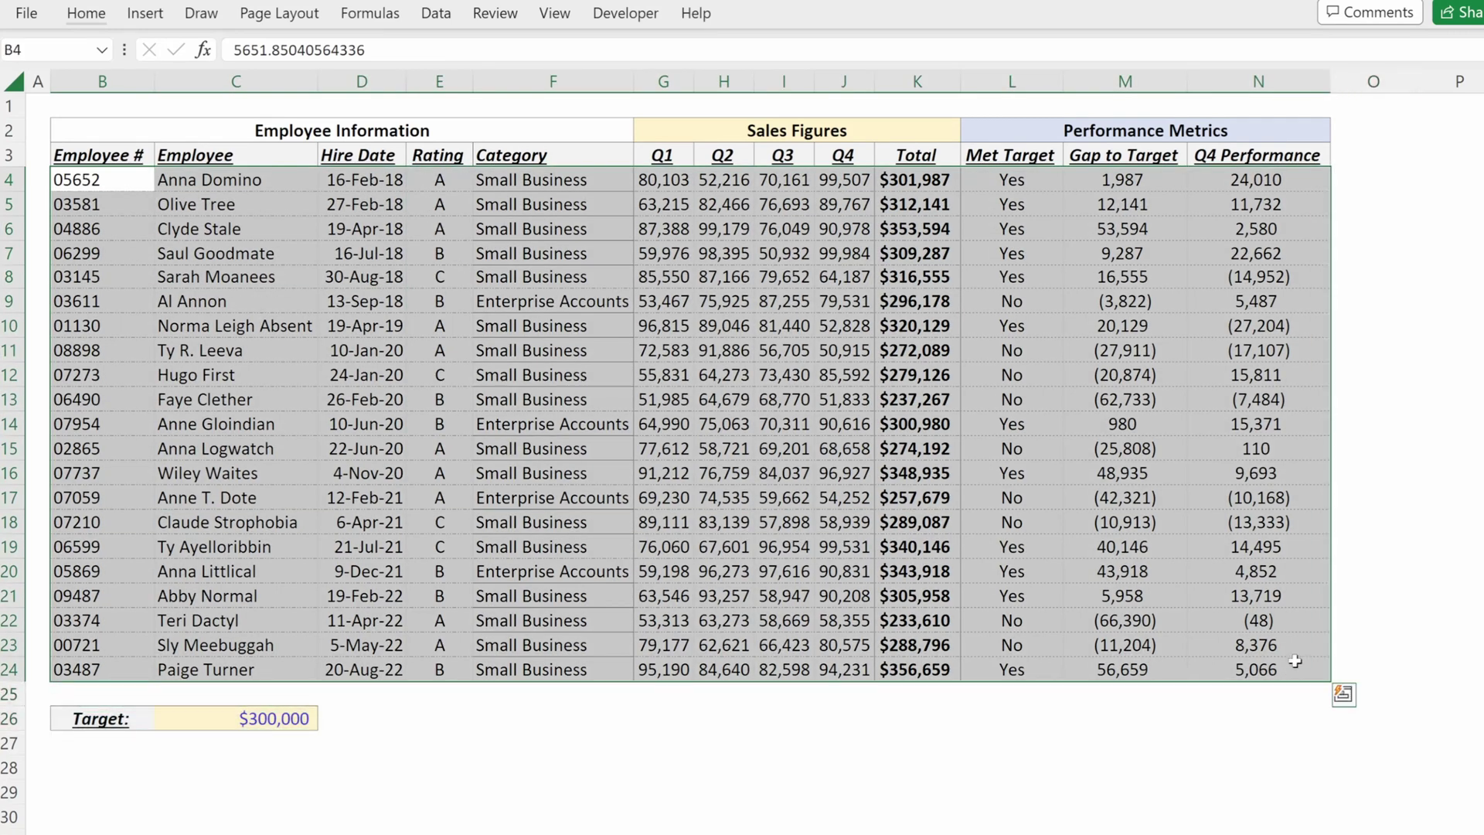
key(alt)
key(h)
key(l)
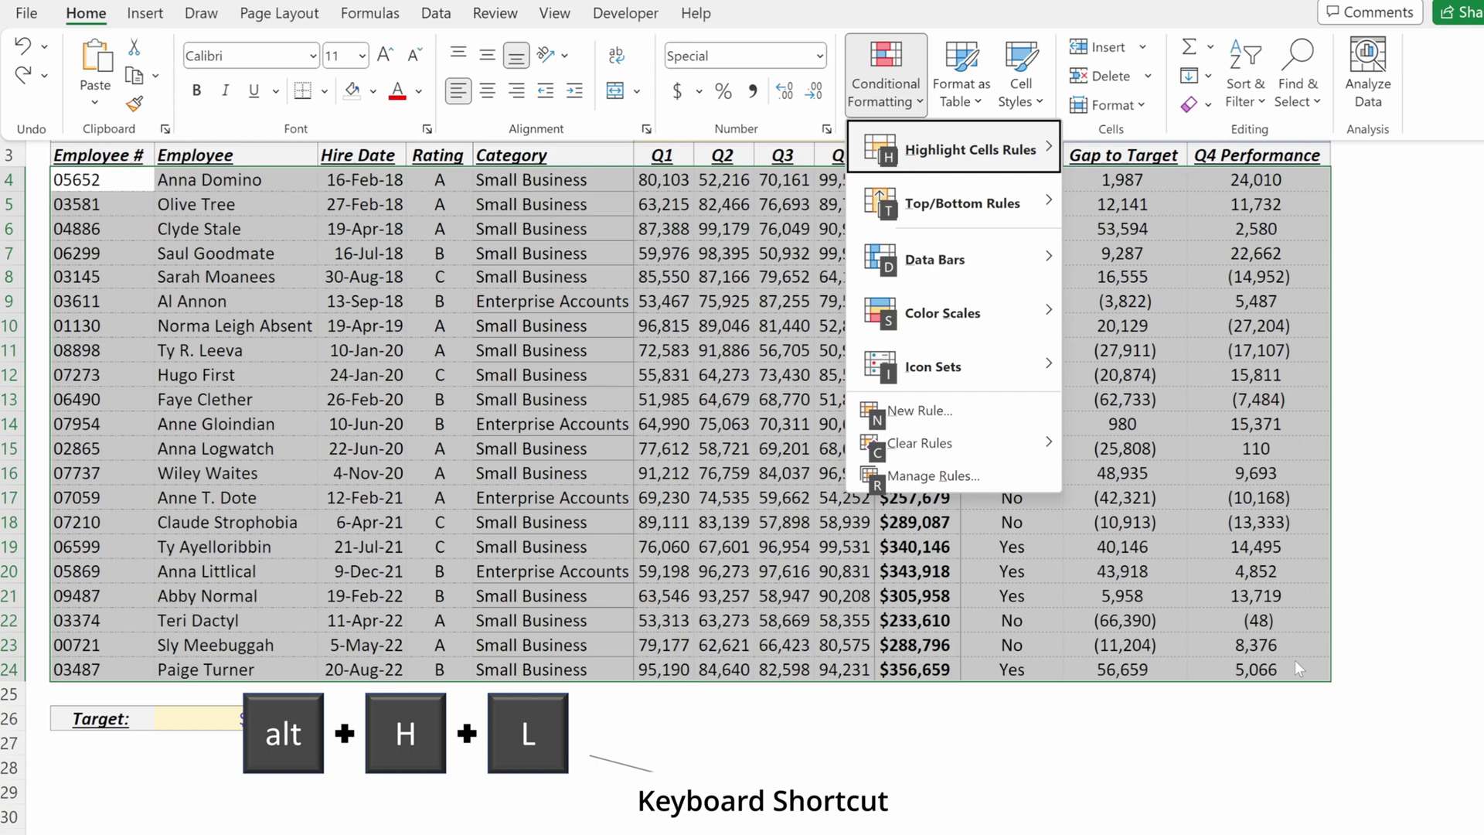
key(n)
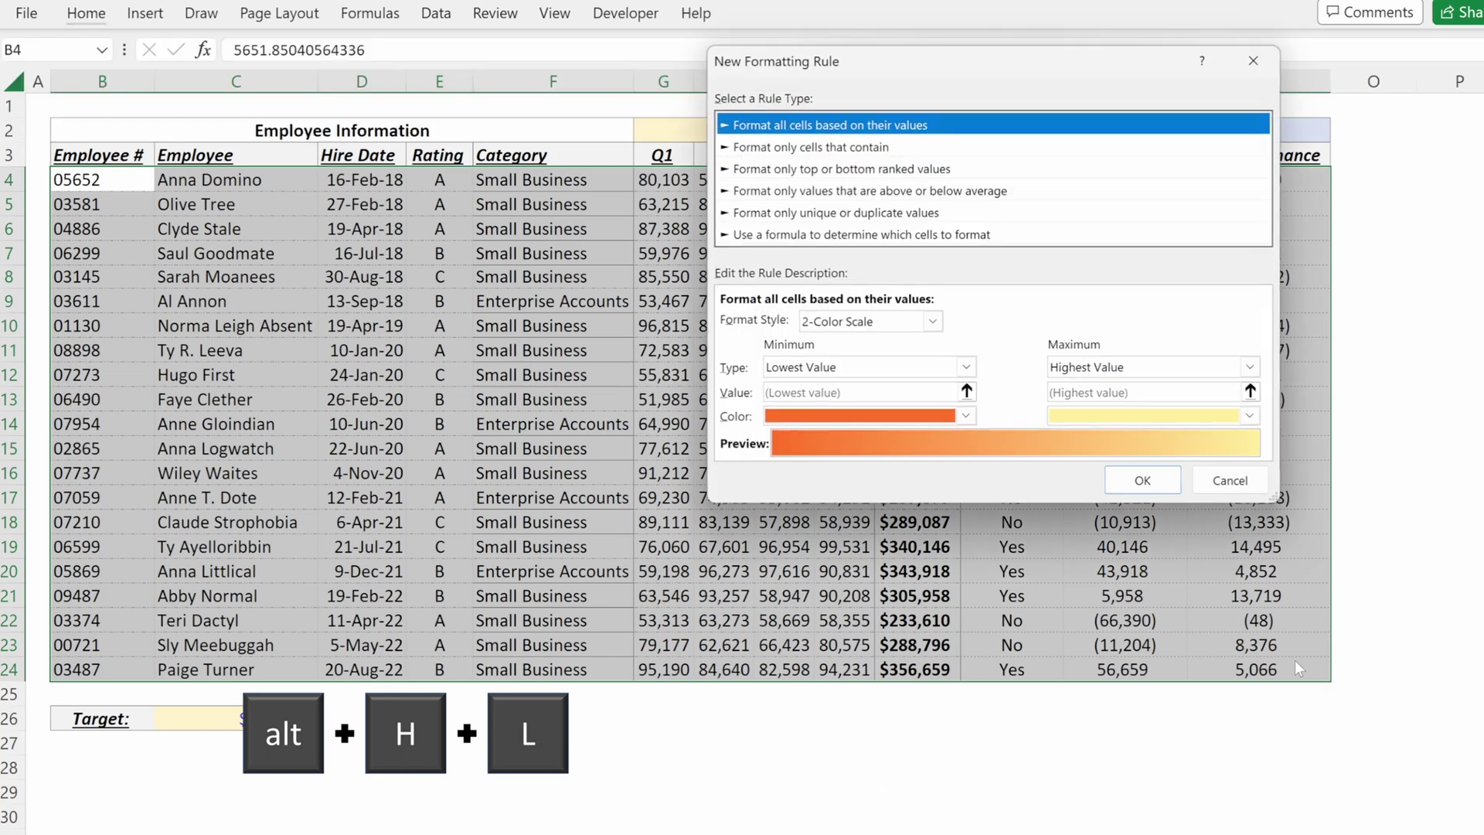
click(946, 235)
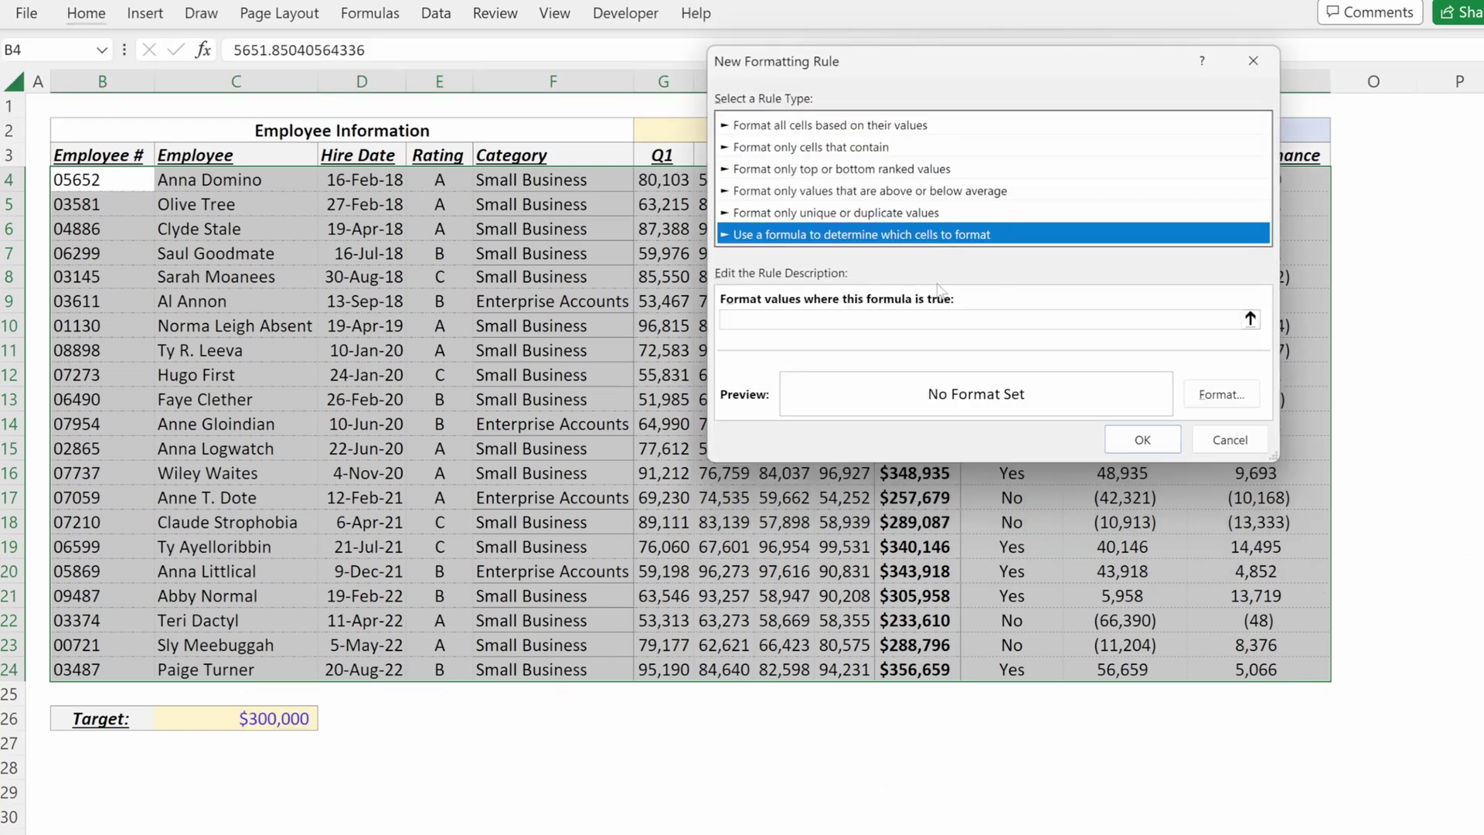
click(945, 319)
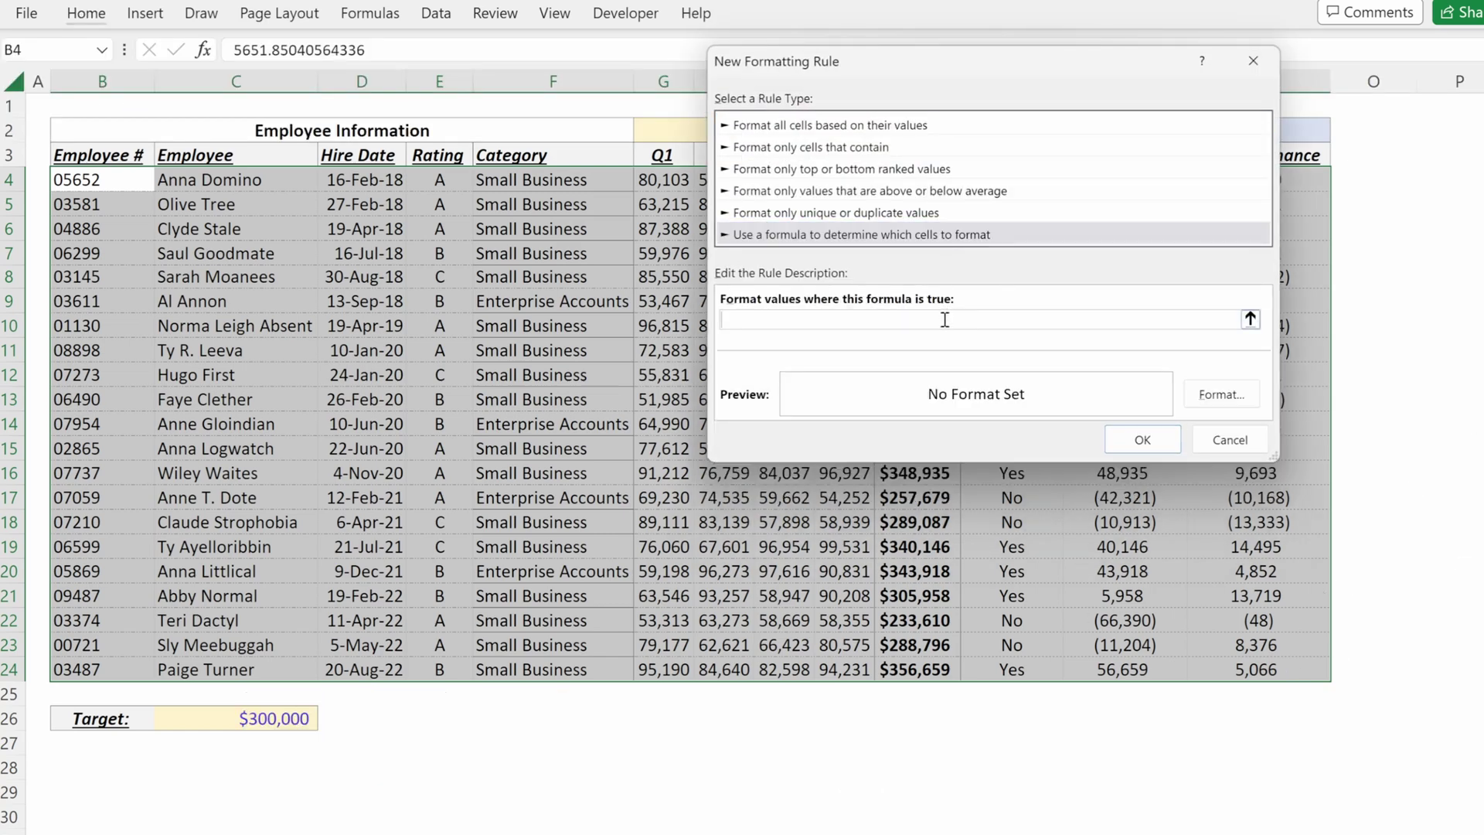
click(529, 186)
key(F4)
key(F4)
text(=)
Give the formula rule a light yellow fill and apply it
click(1222, 394)
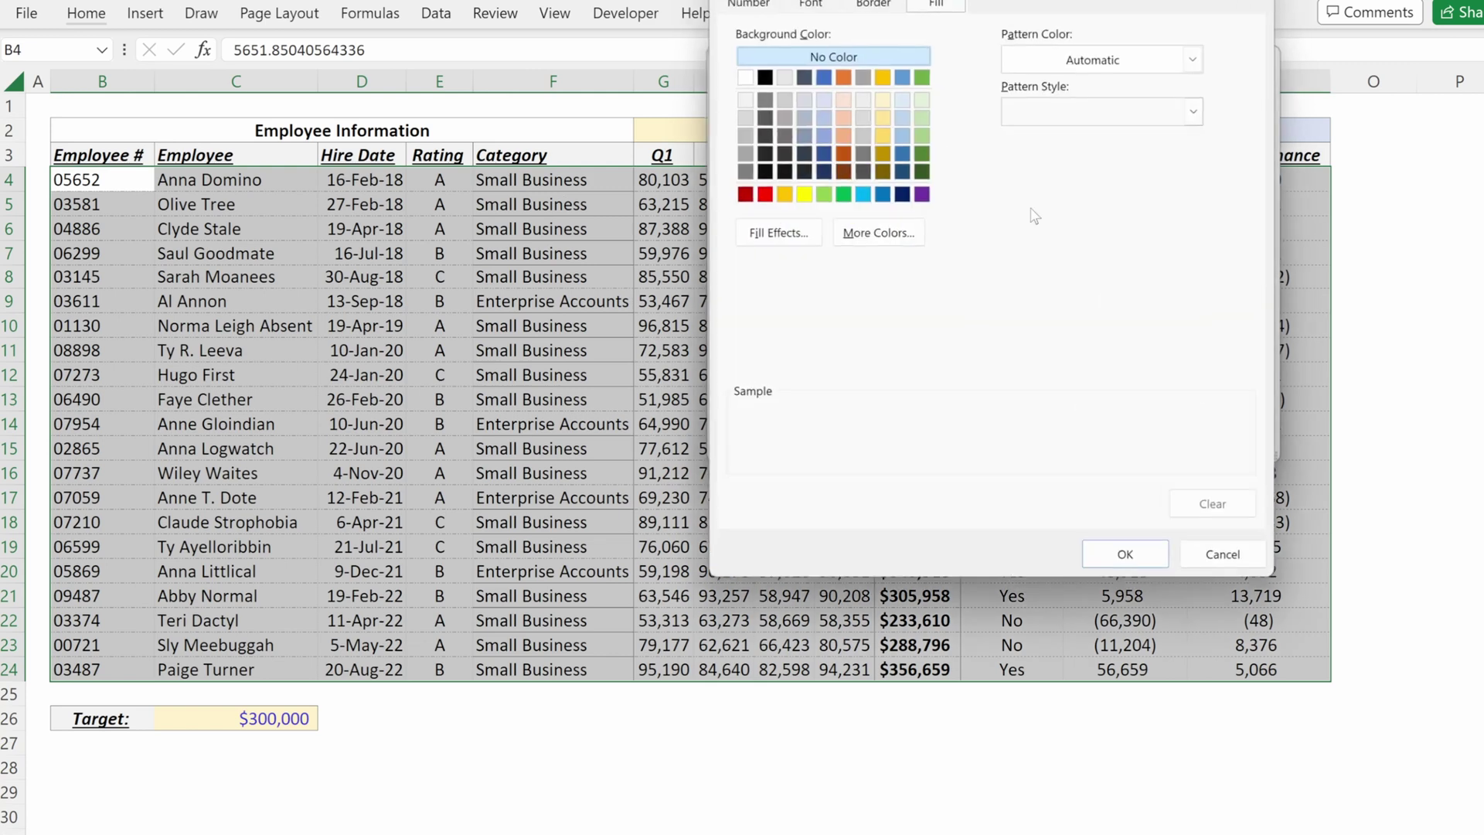
click(882, 96)
click(1126, 560)
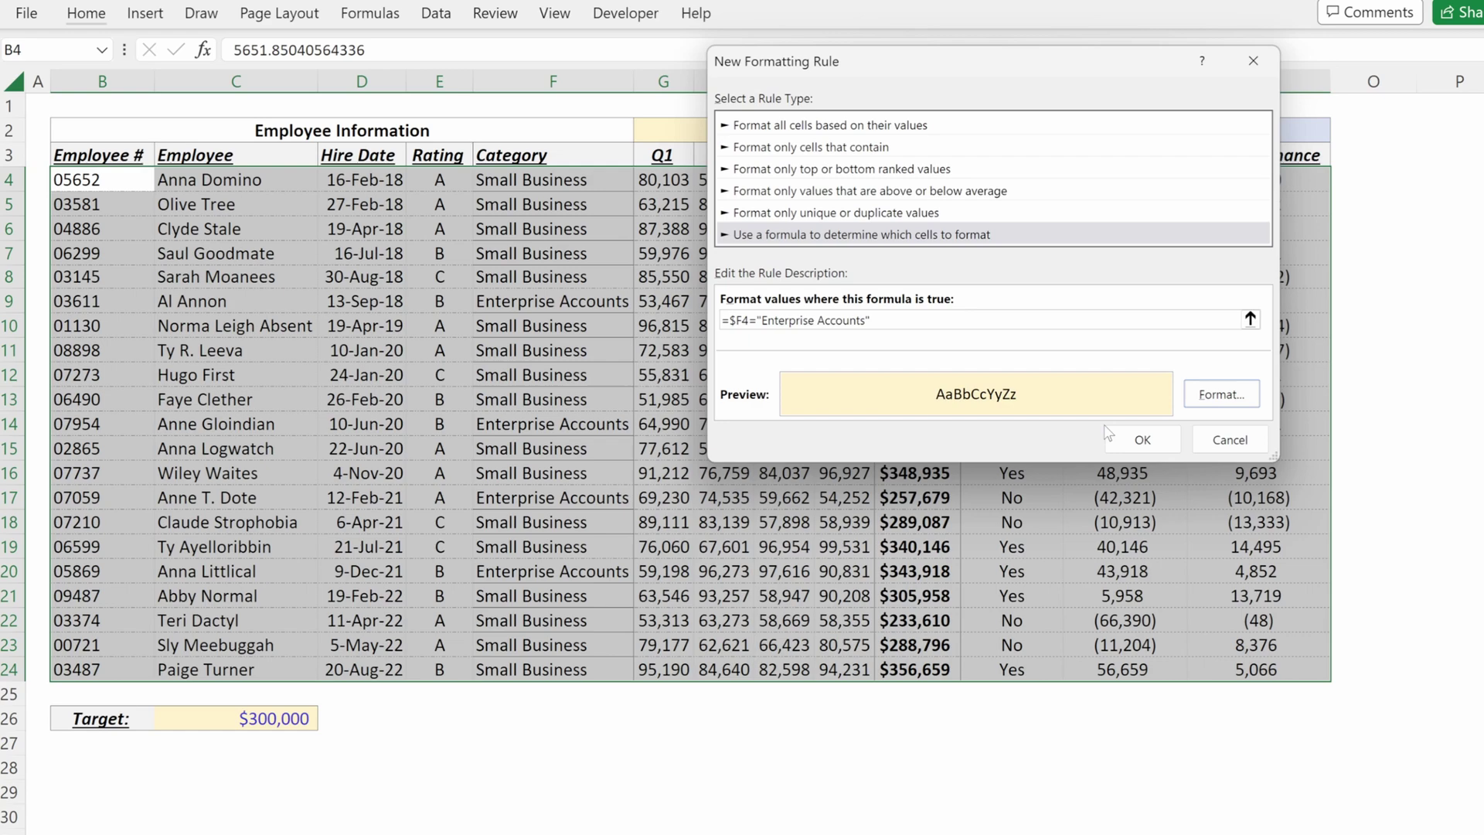
click(1112, 437)
Check the yellow-shaded rows and select row 14 of the table
click(674, 285)
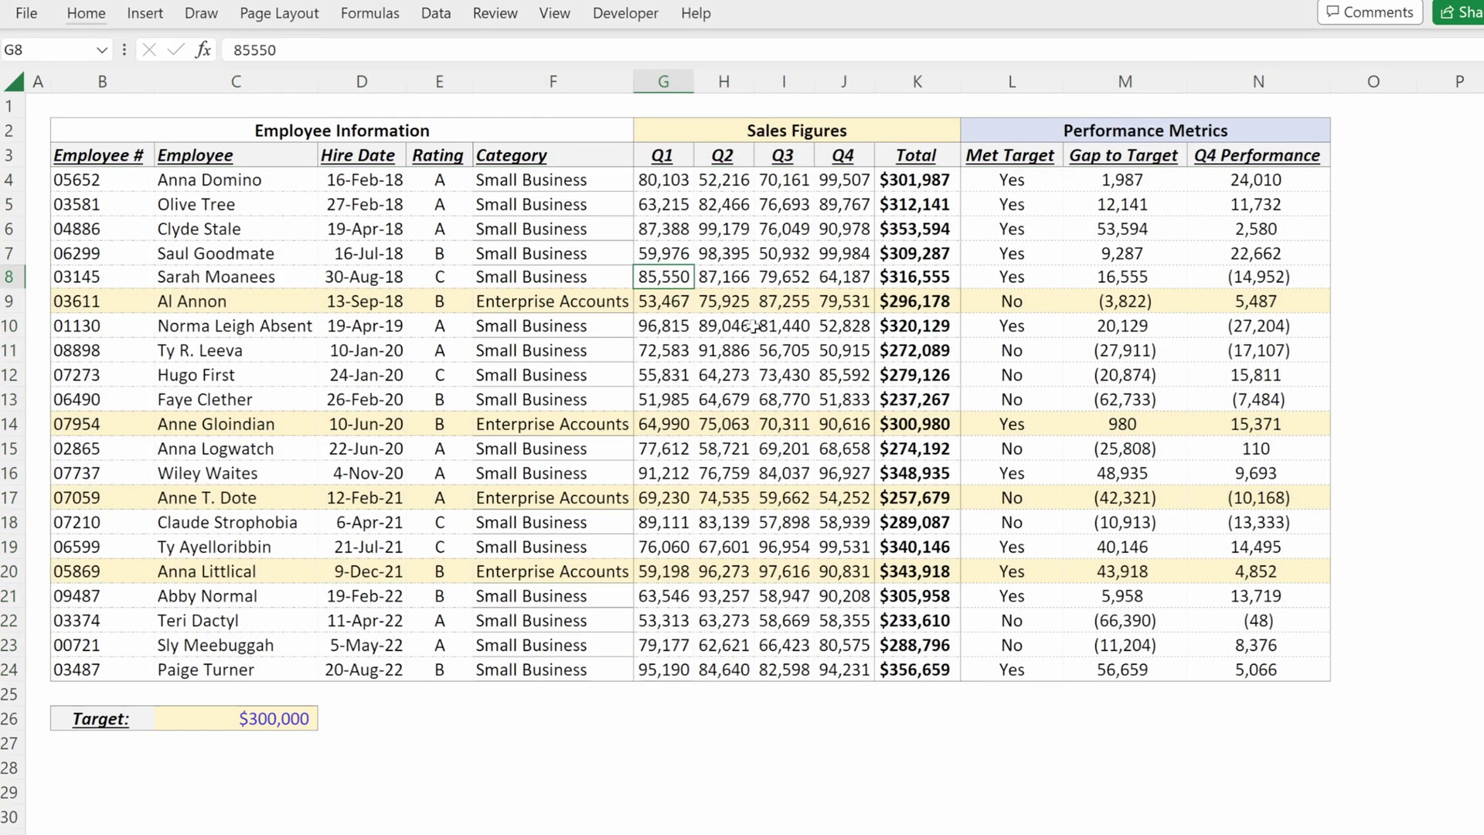
key(Down)
key(Left)
key(Home)
key(Down)
key(Down)
key(Down)
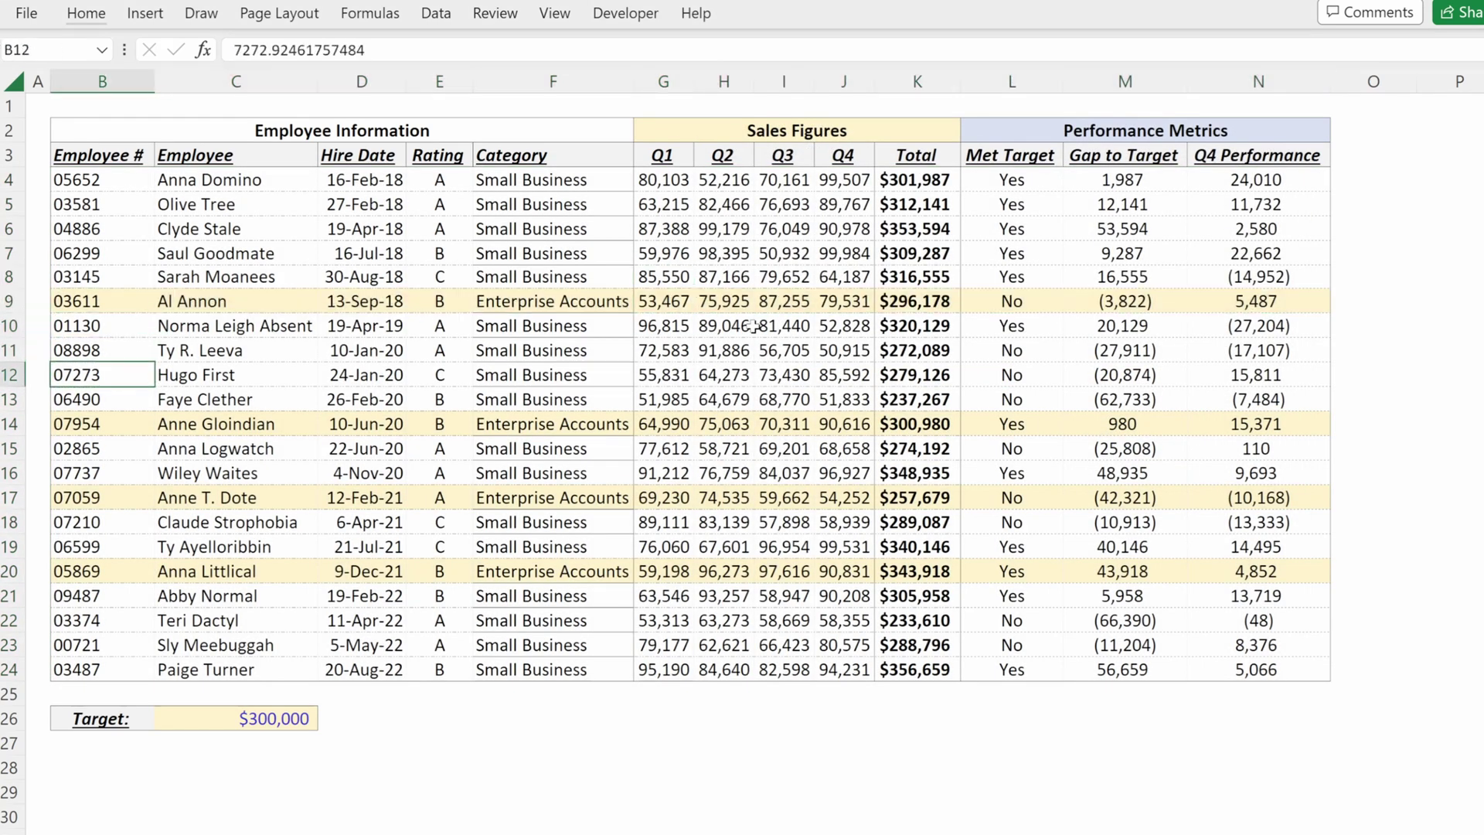
key(Down)
key(Down)
key(ctrl+shift+Right)
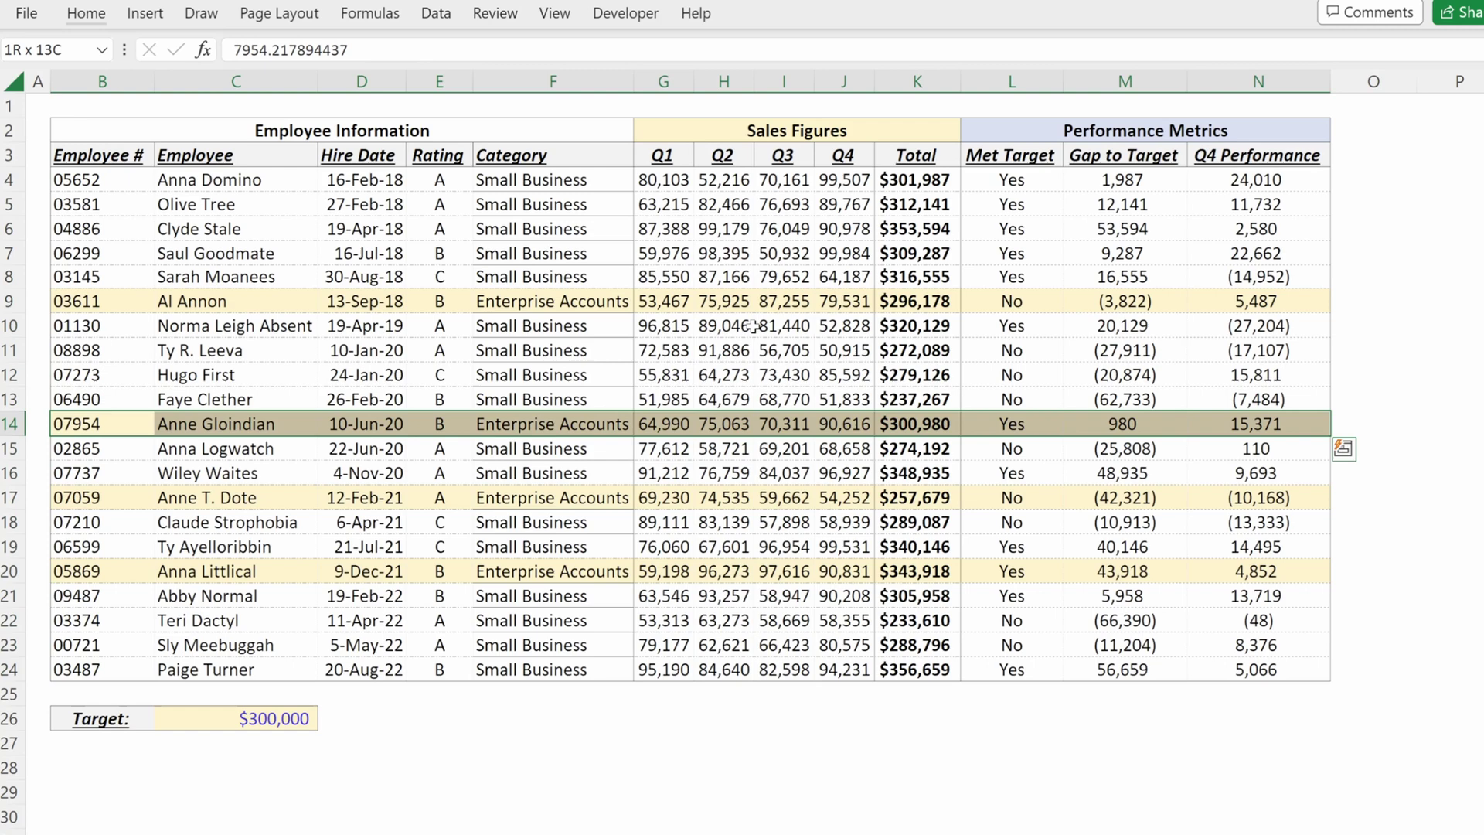
Test the shading by pasting F14's 'Enterprise Accounts' value into F12, then undo it
key(Up)
key(Right)
key(Right)
key(Right)
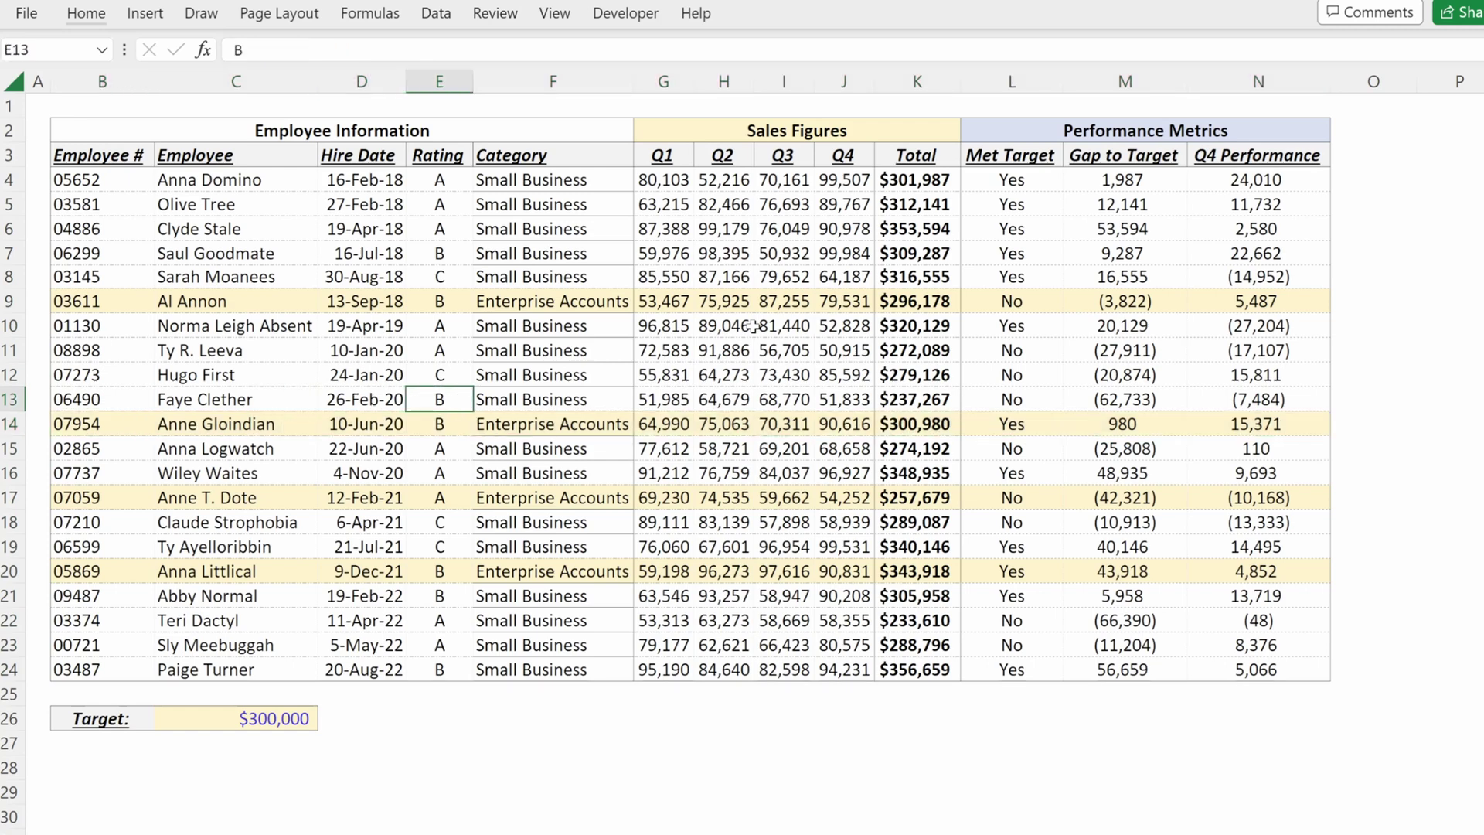
key(Up)
key(Right)
key(Down)
key(Down)
key(Up)
key(Up)
key(ctrl+alt+v)
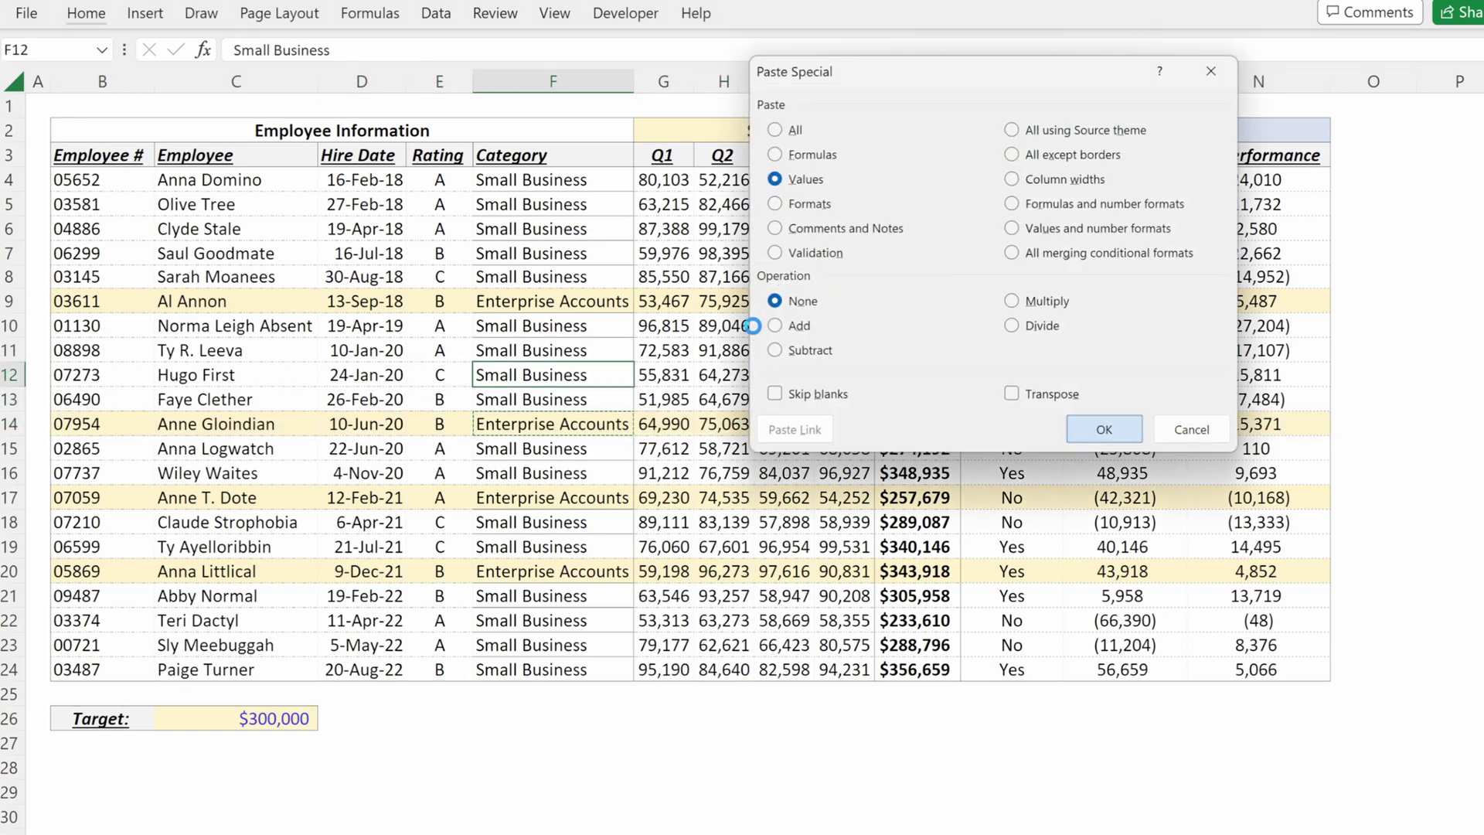
key(Return)
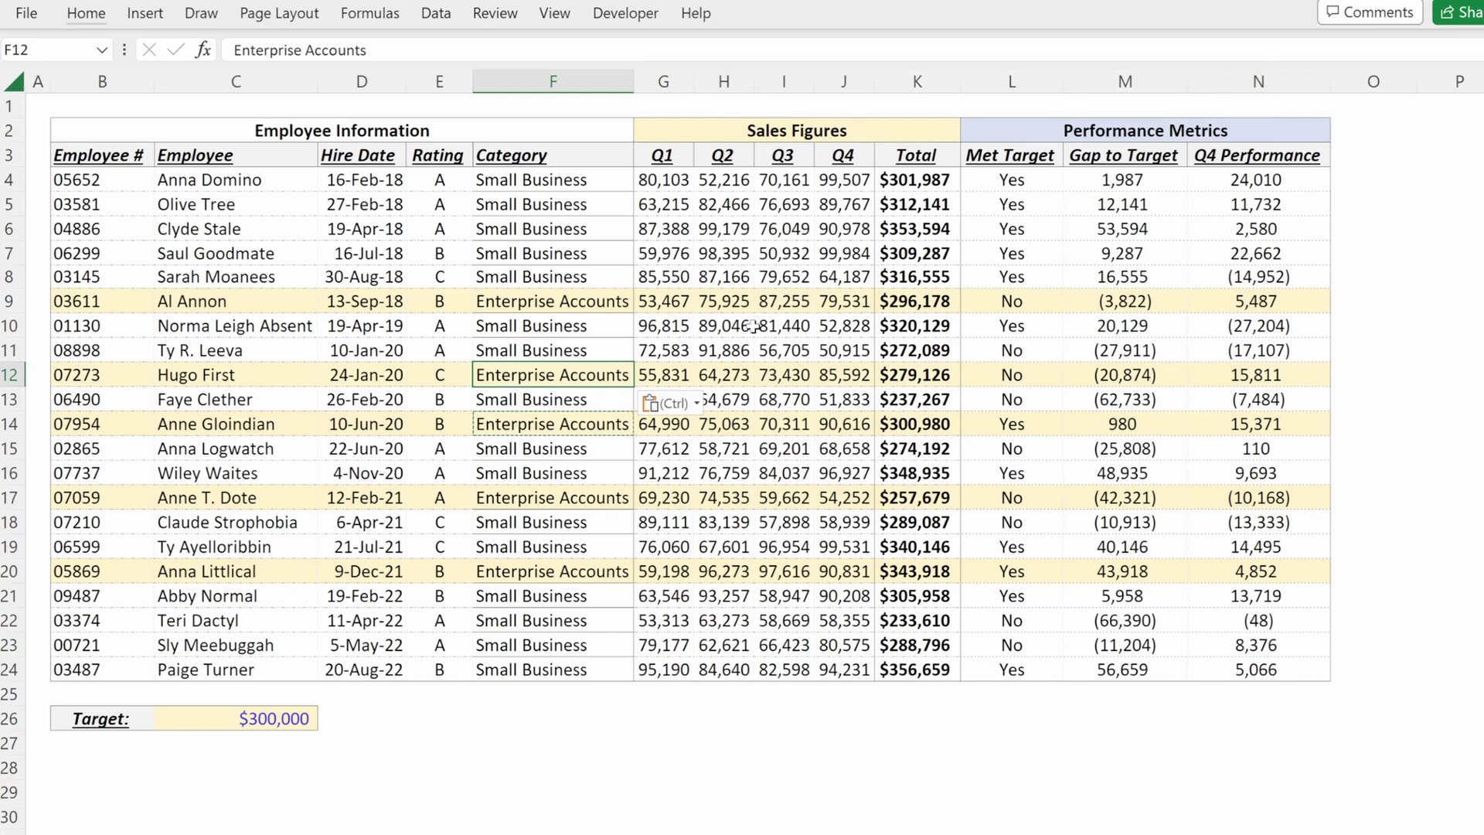
key(ctrl+z)
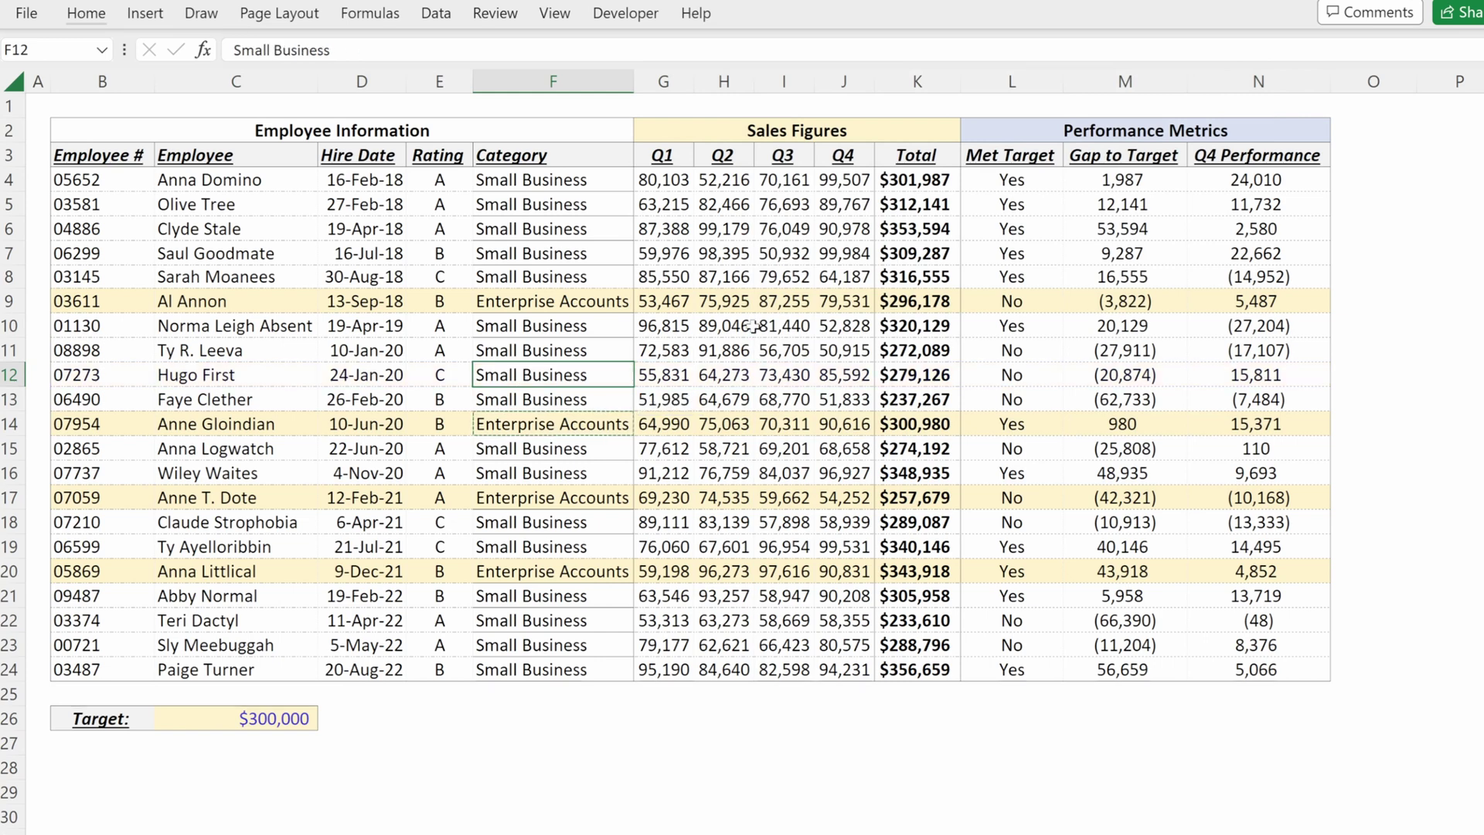
Move to the first Total value, K4
key(Right)
key(Right)
key(Right)
key(Right)
key(Right)
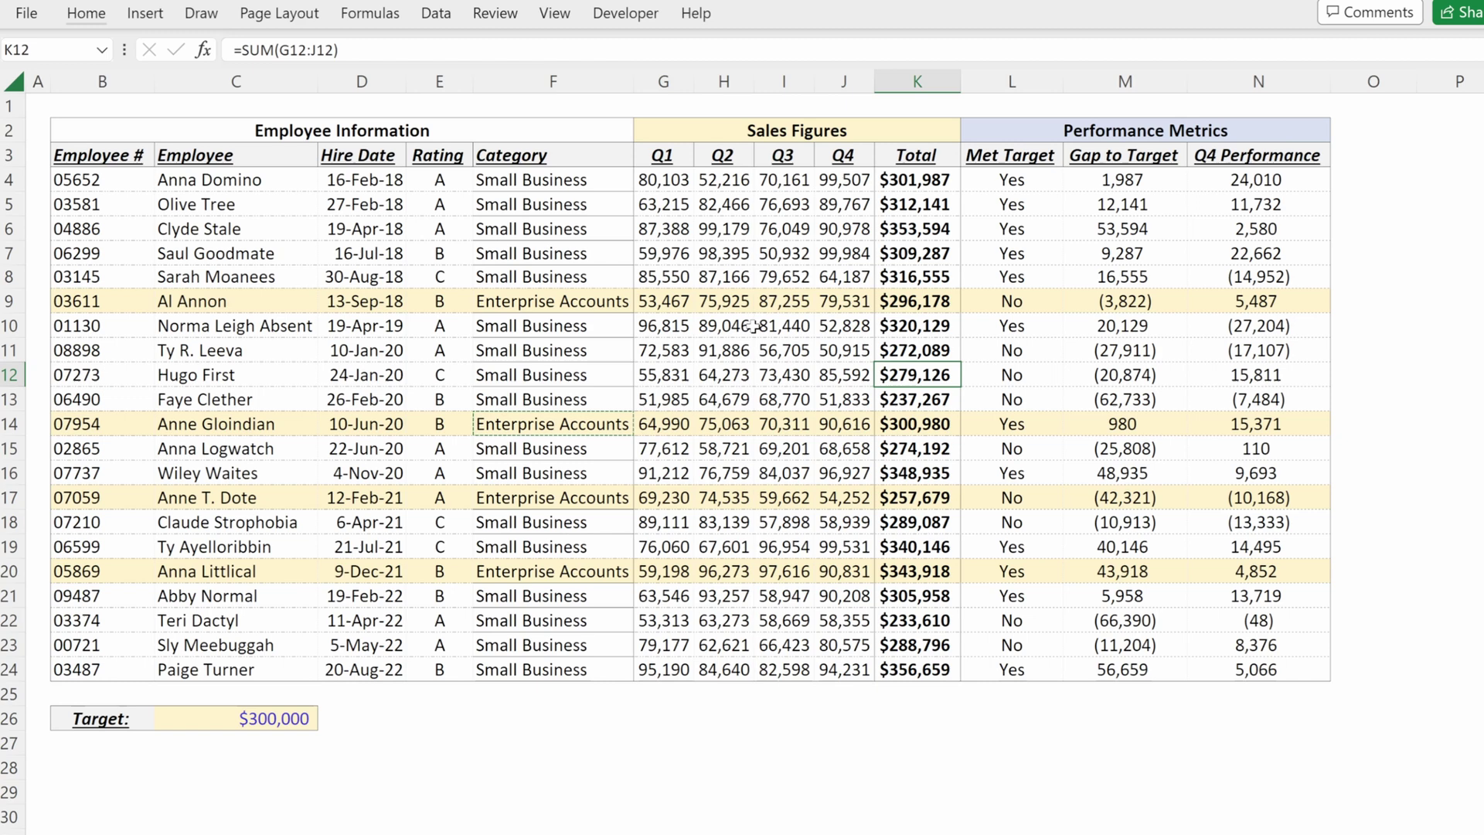
key(ctrl+Up)
key(Down)
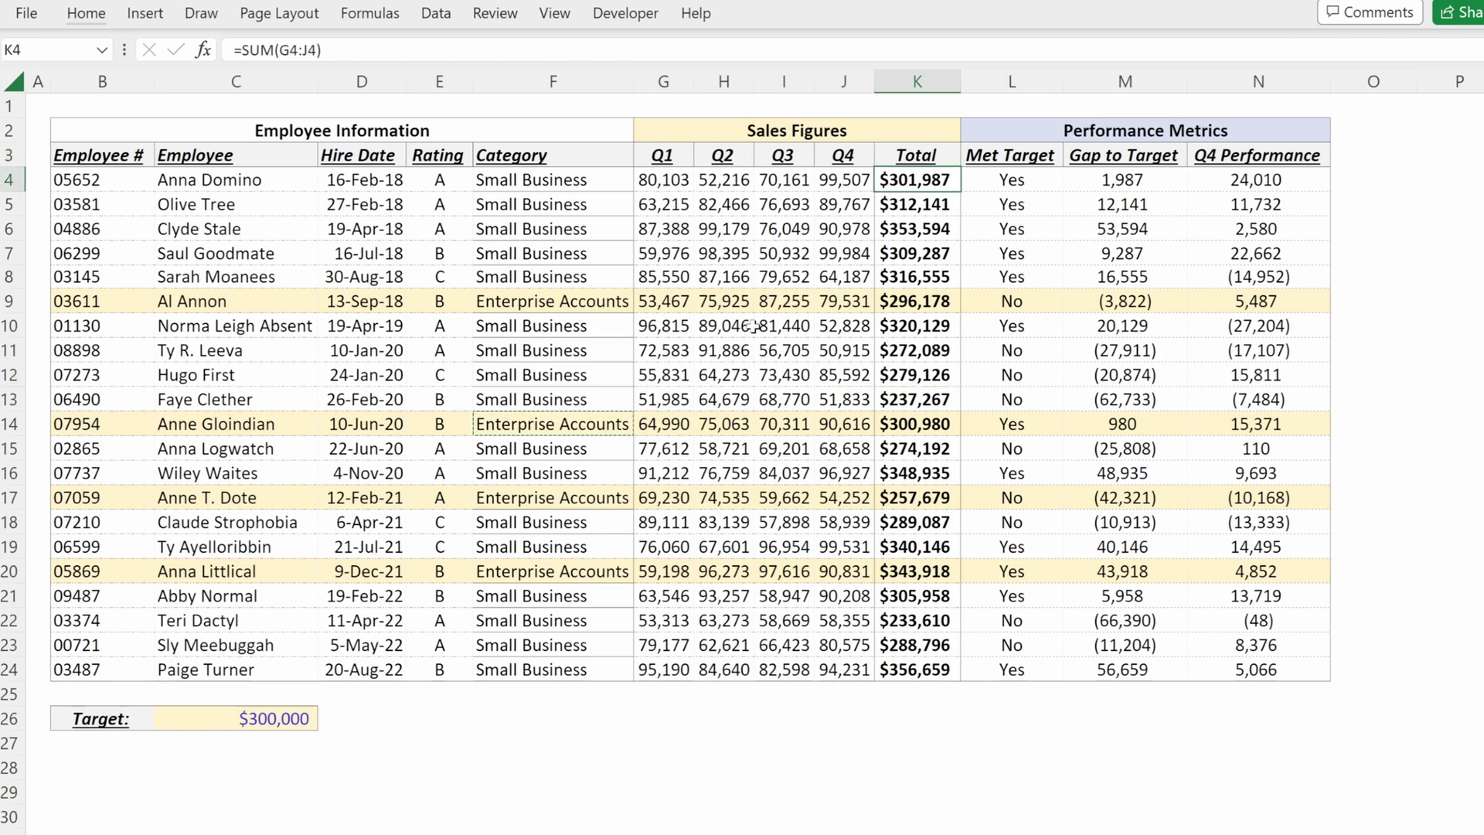
Highlight Totals K4:K24 greater than 300000 with light red fill and dark red text
key(ctrl+shift+Down)
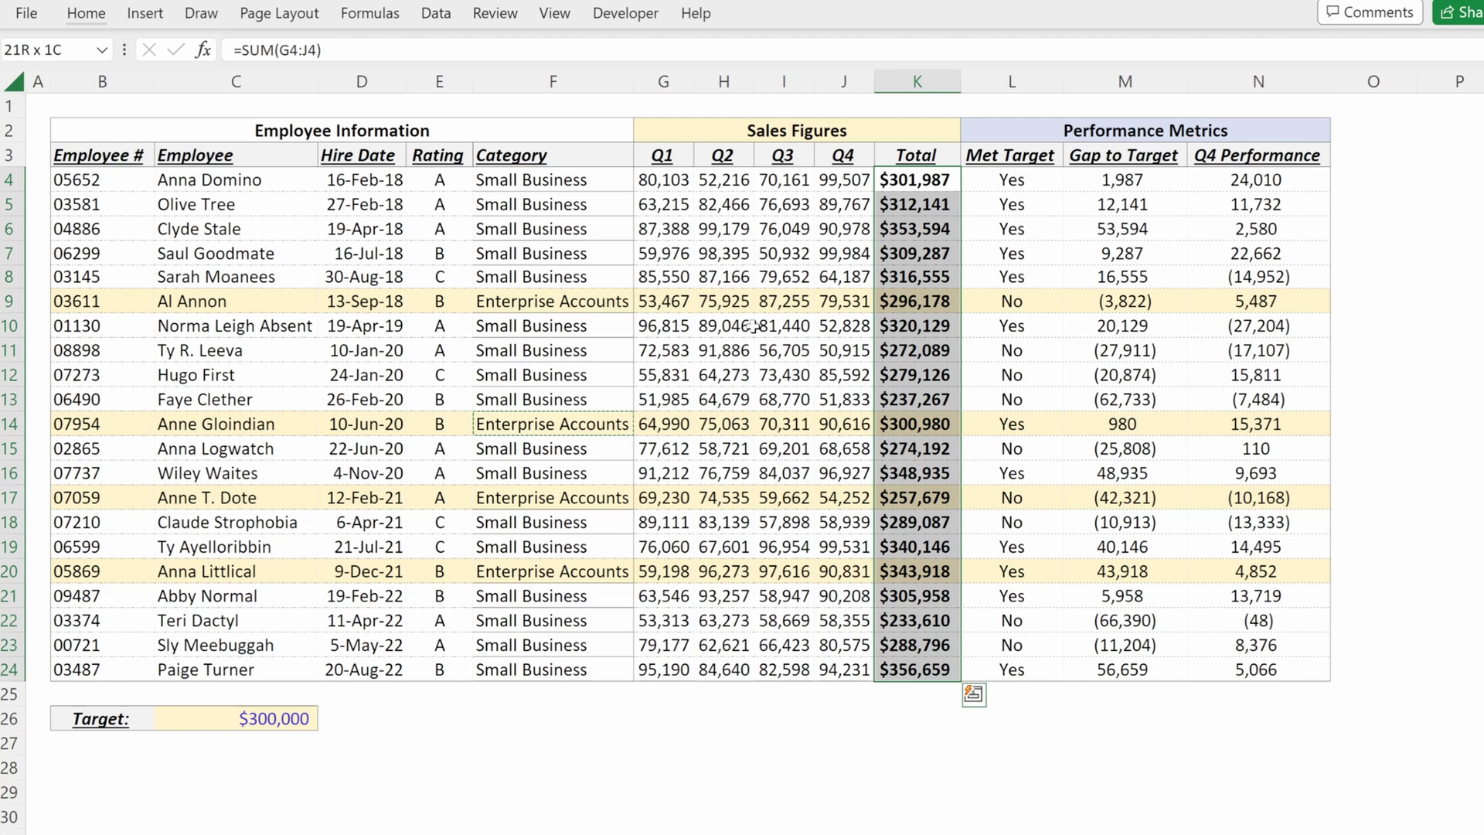
key(alt+h)
key(l)
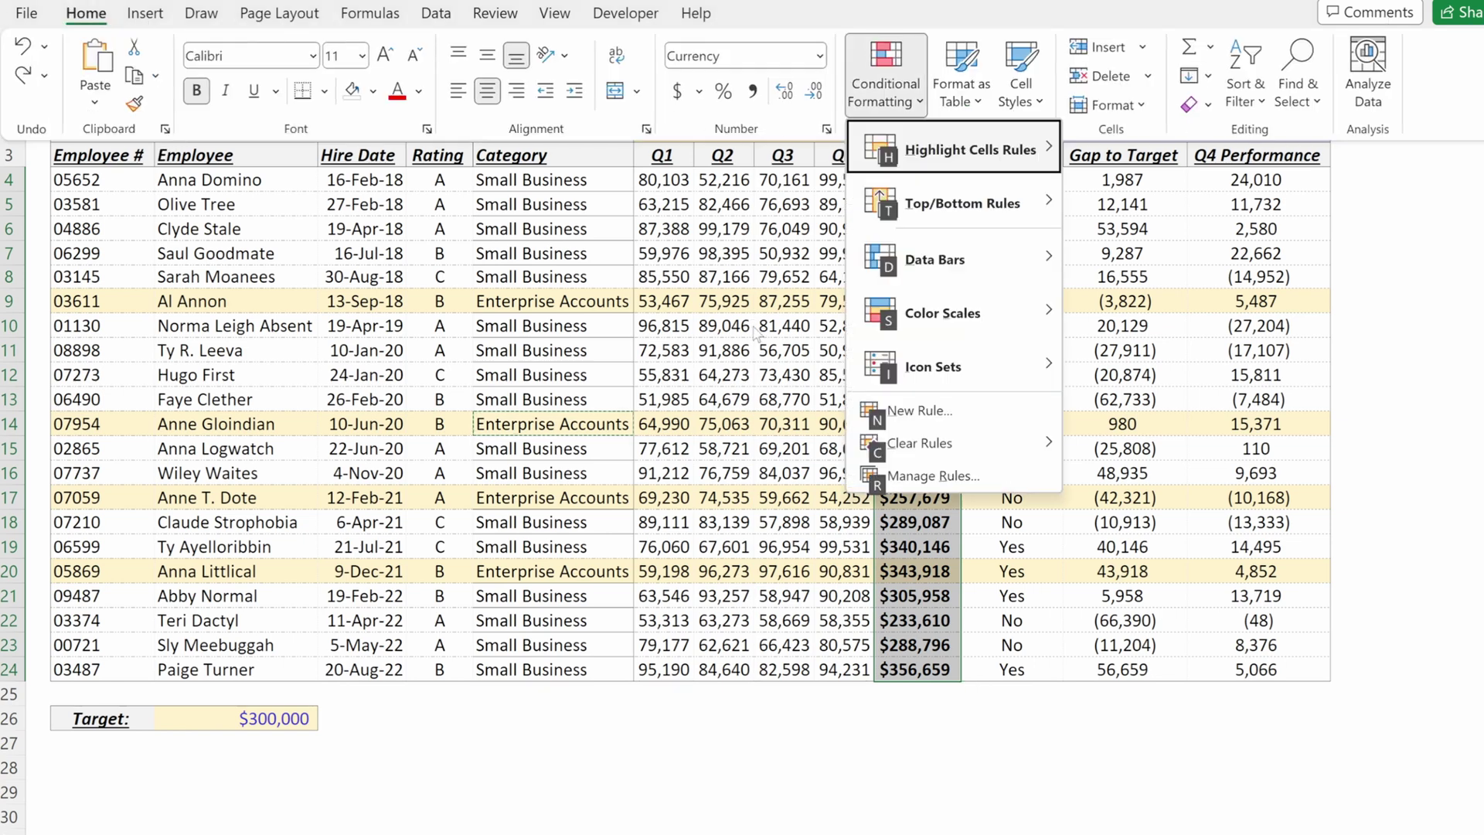
key(h)
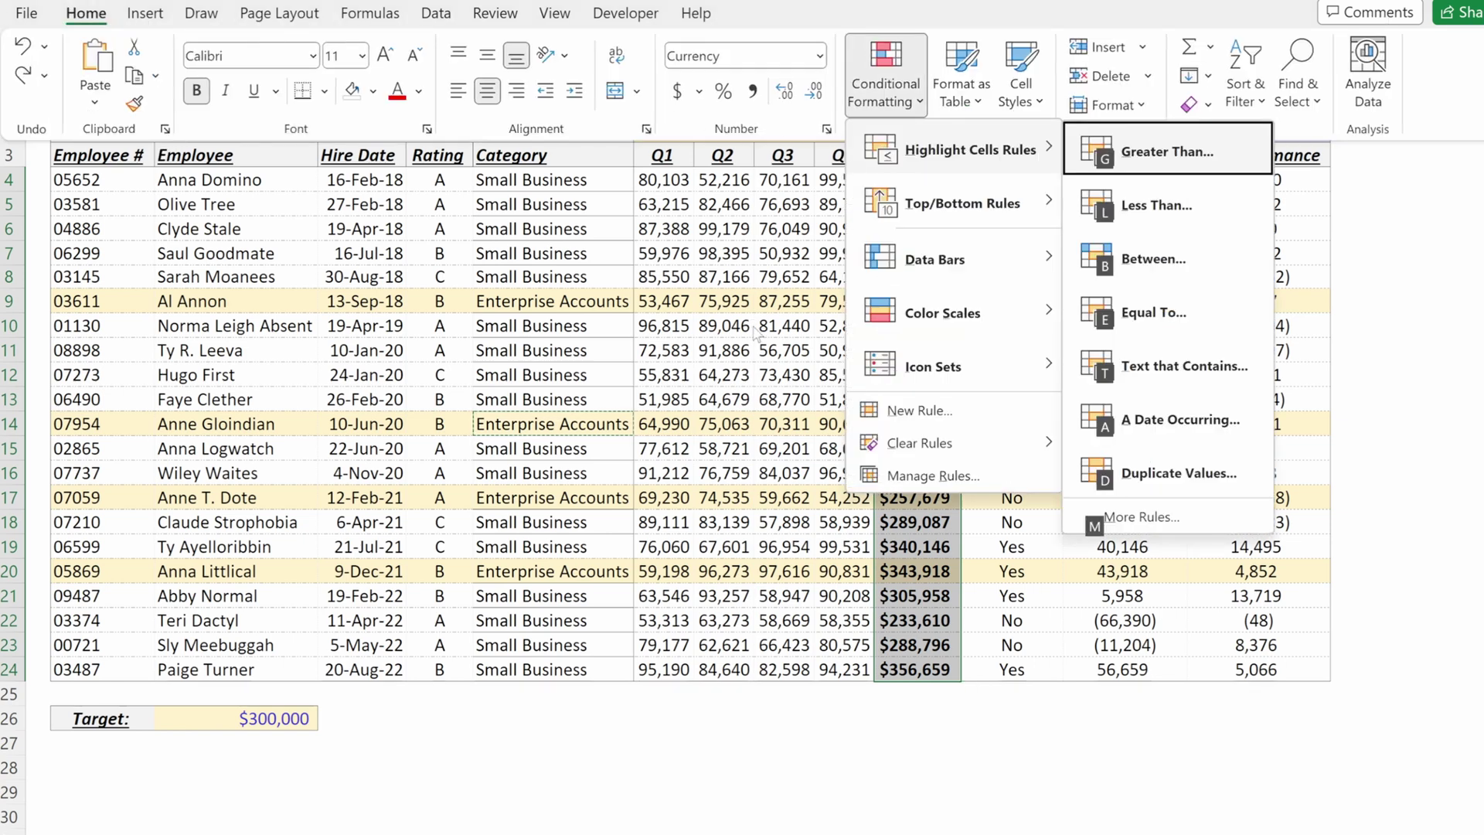
text(g)
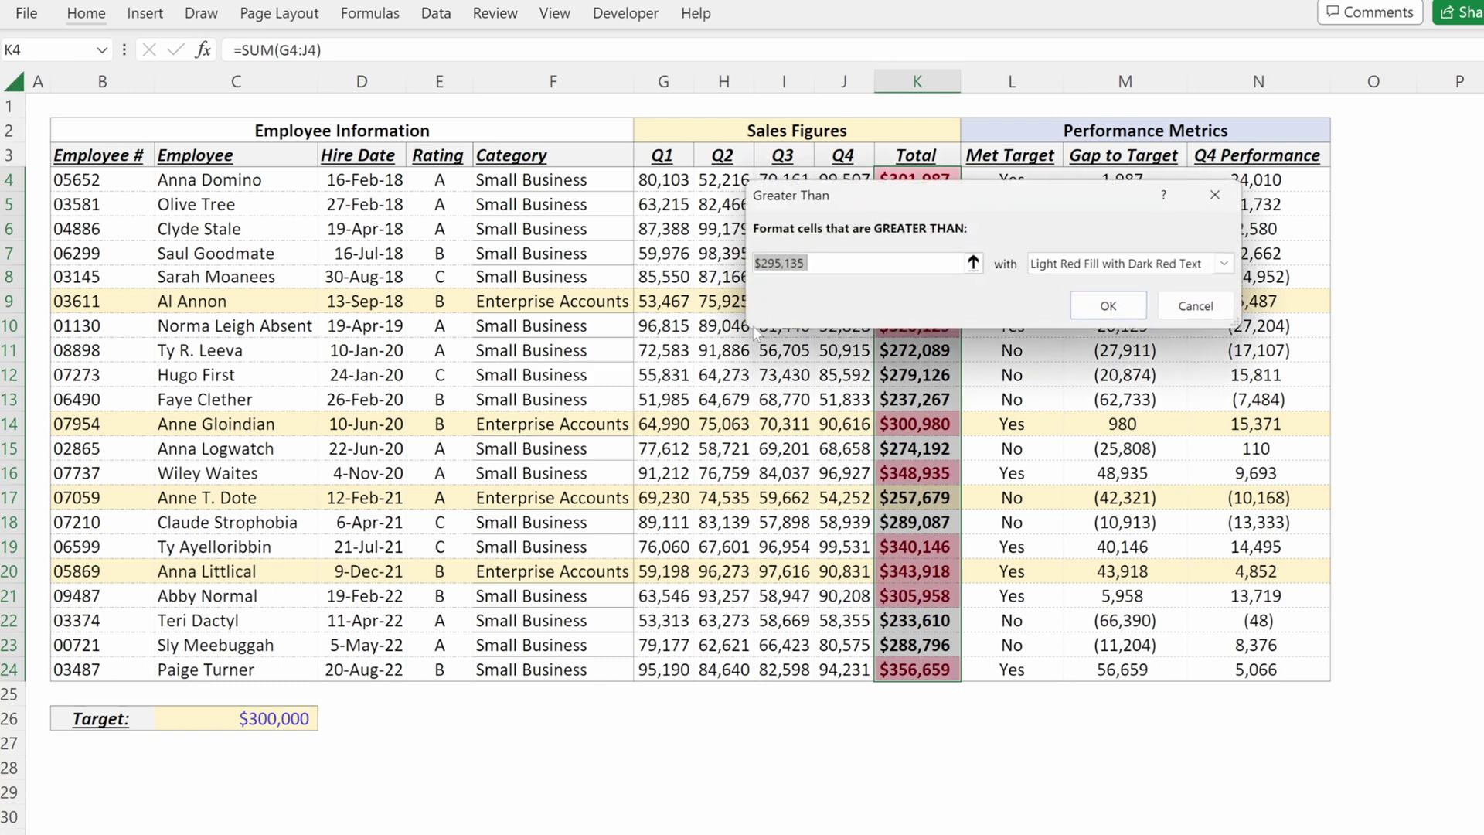
text(300000)
key(Return)
click(920, 182)
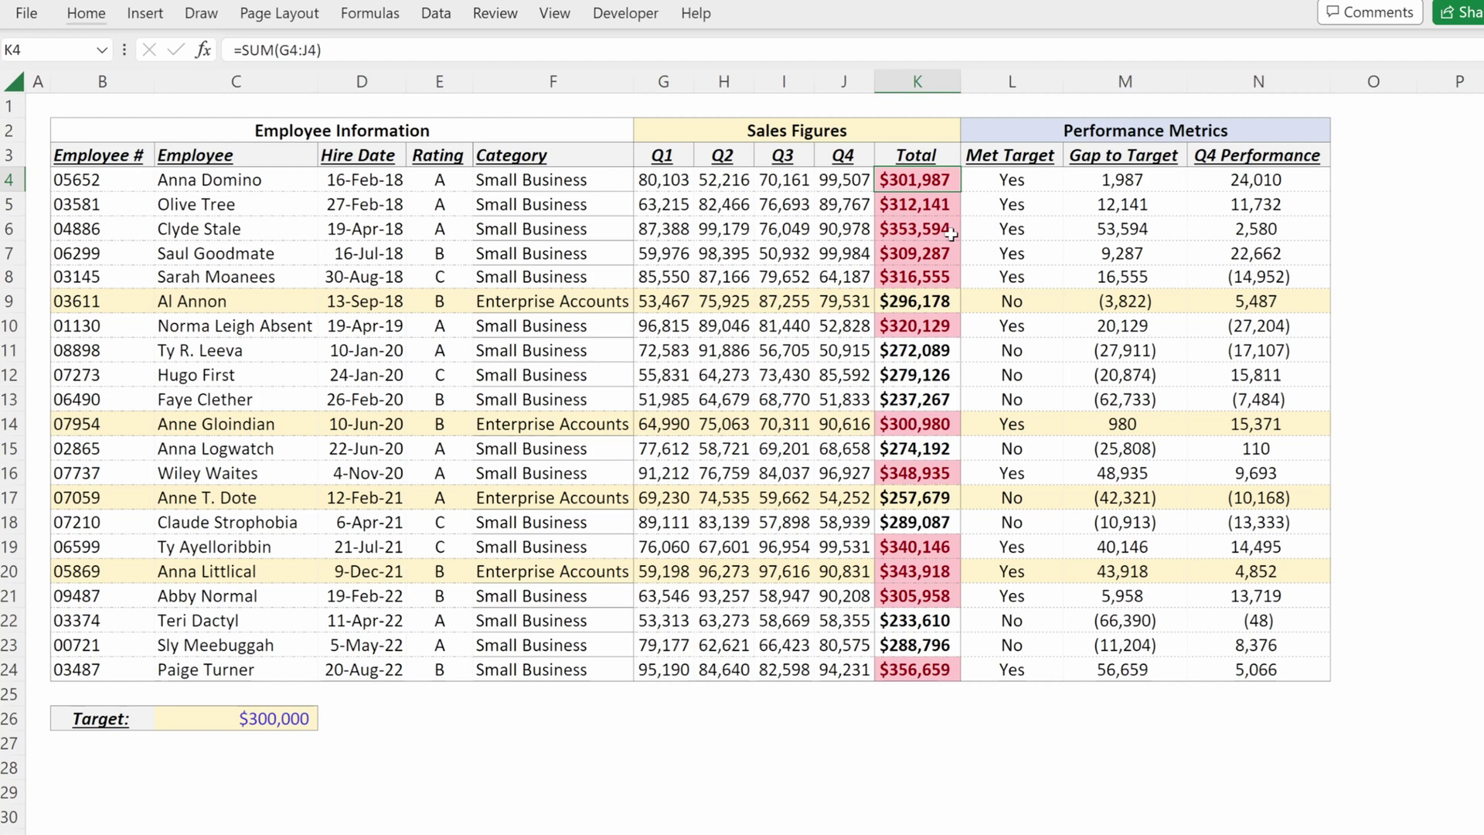
key(ctrl+shift+Down)
Edit the 'Cell Value > 300000' rule so its threshold becomes =$C$26
key(alt+h)
key(l)
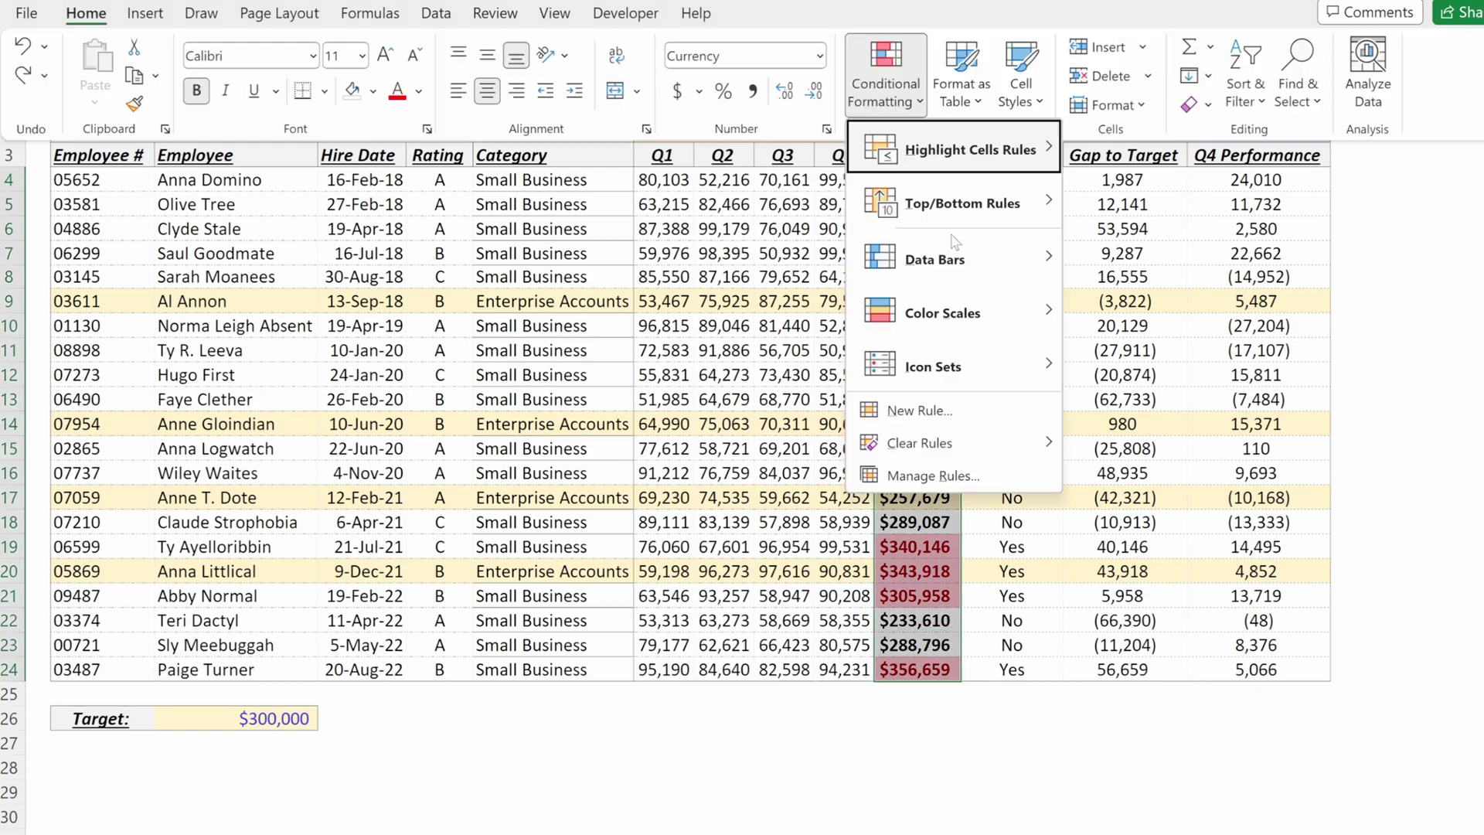
key(r)
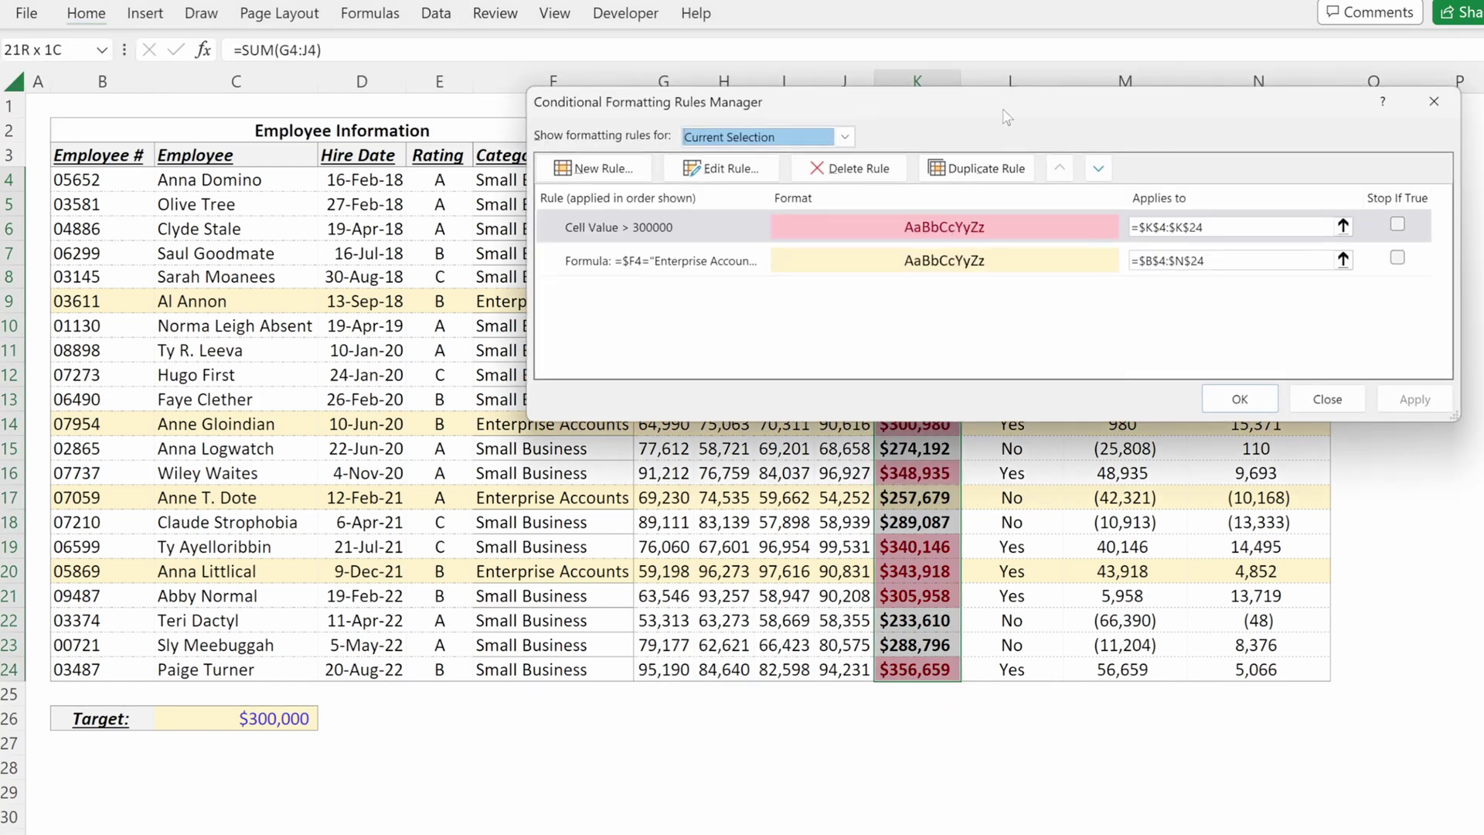
click(725, 231)
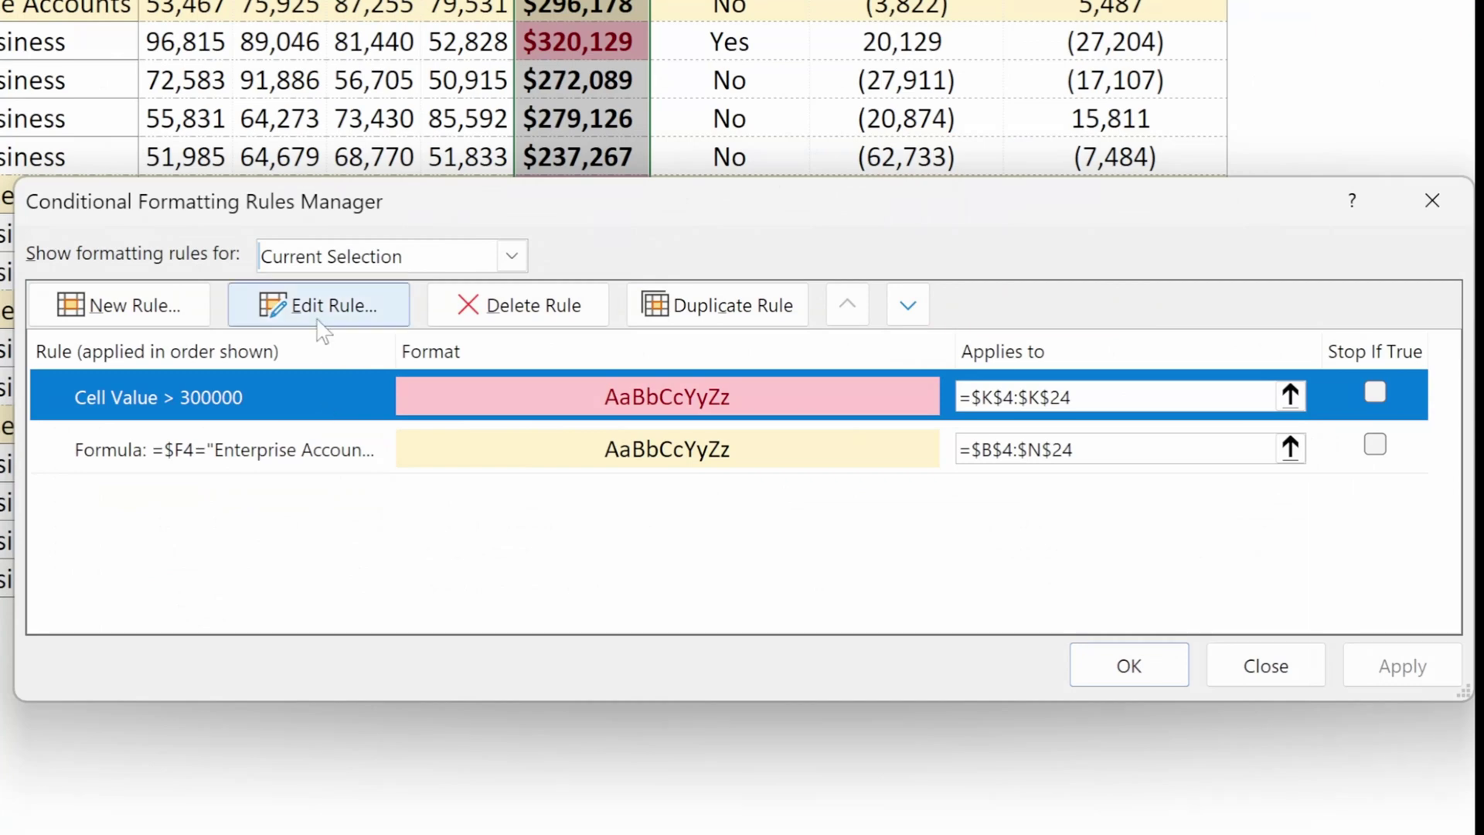
click(324, 313)
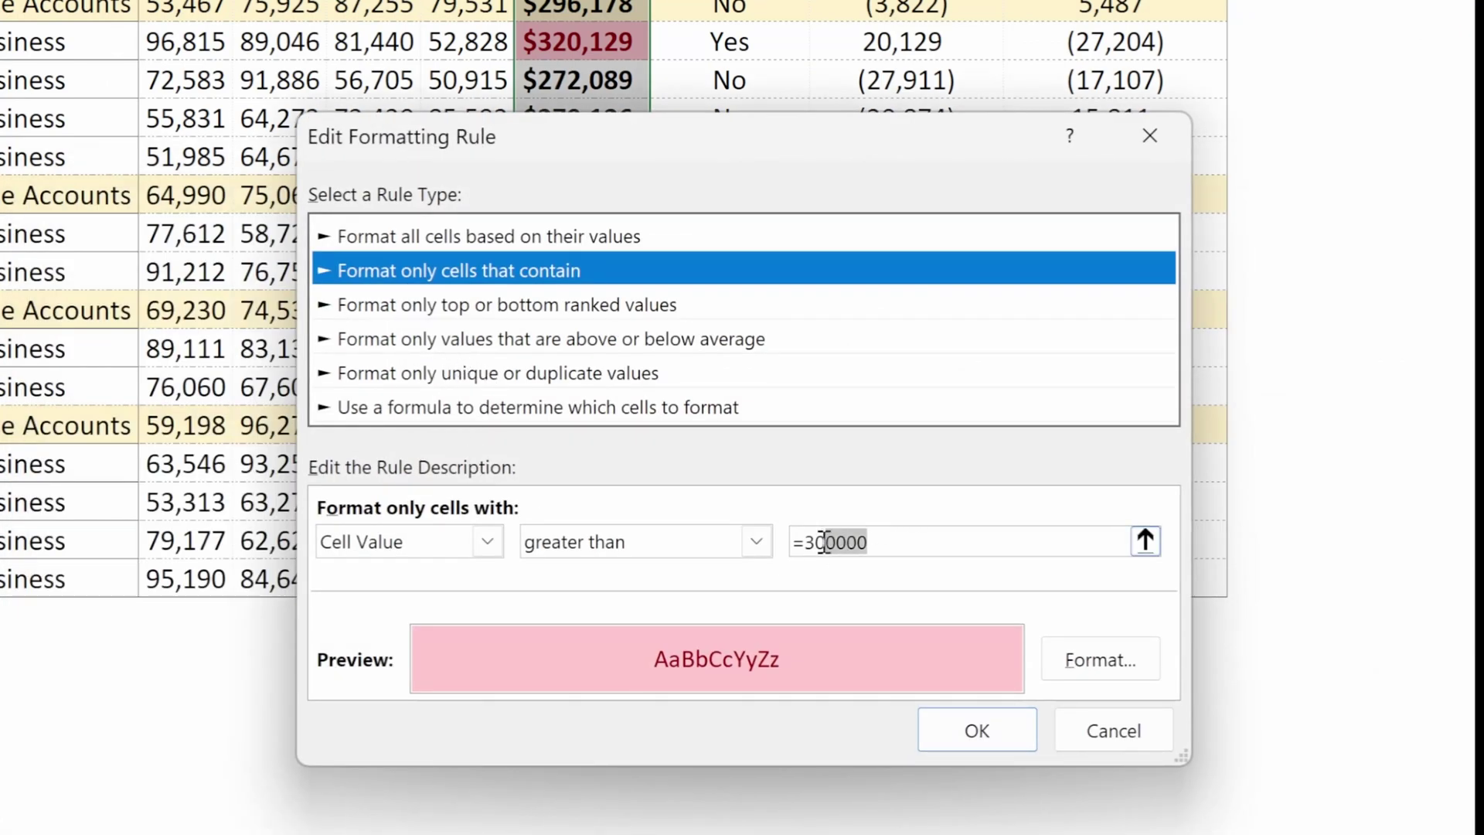
drag(889, 542, 804, 542)
click(255, 716)
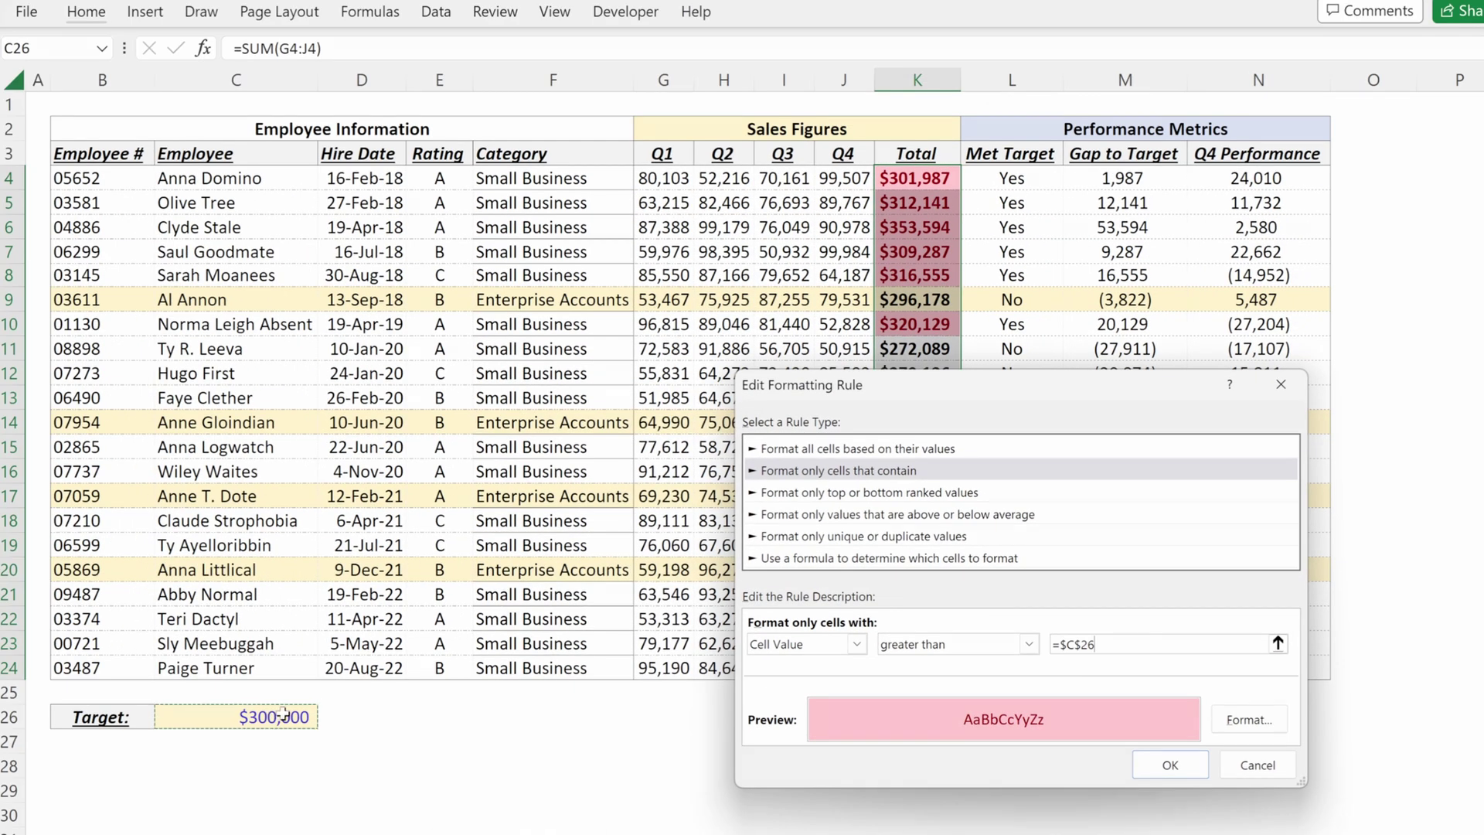
click(1179, 764)
click(1268, 722)
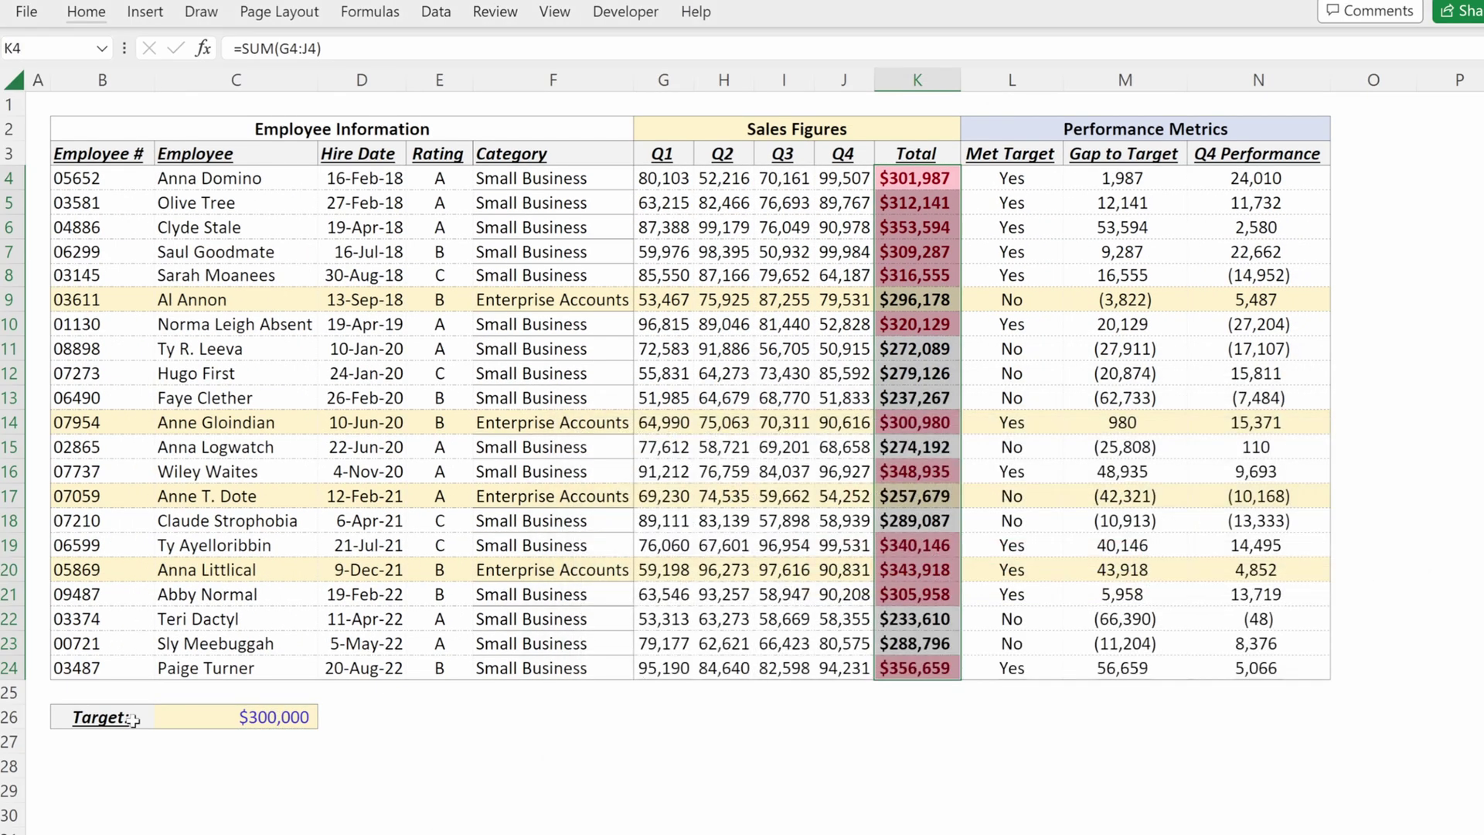
click(248, 719)
text(320,0)
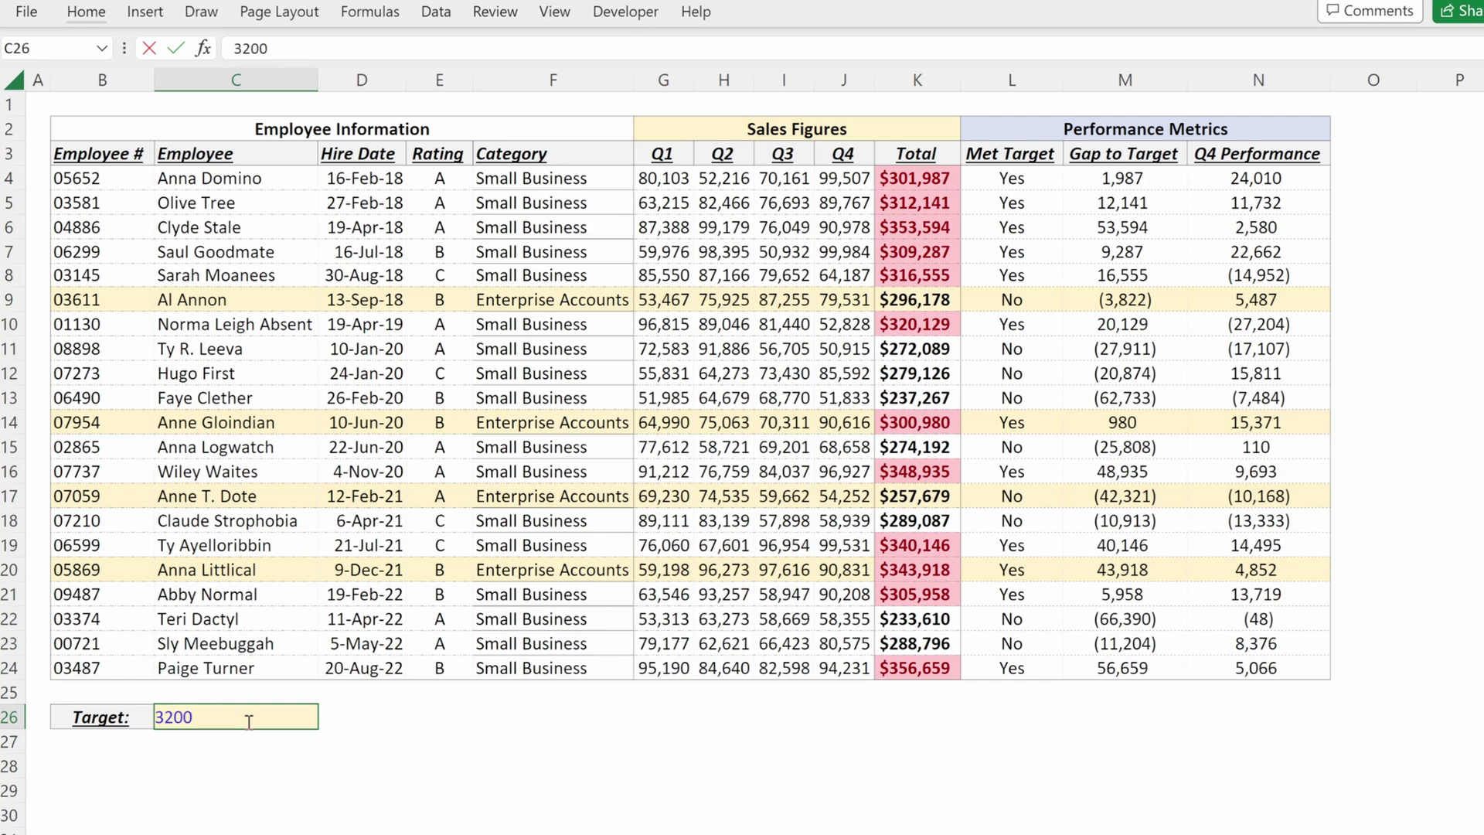
text(00)
key(Return)
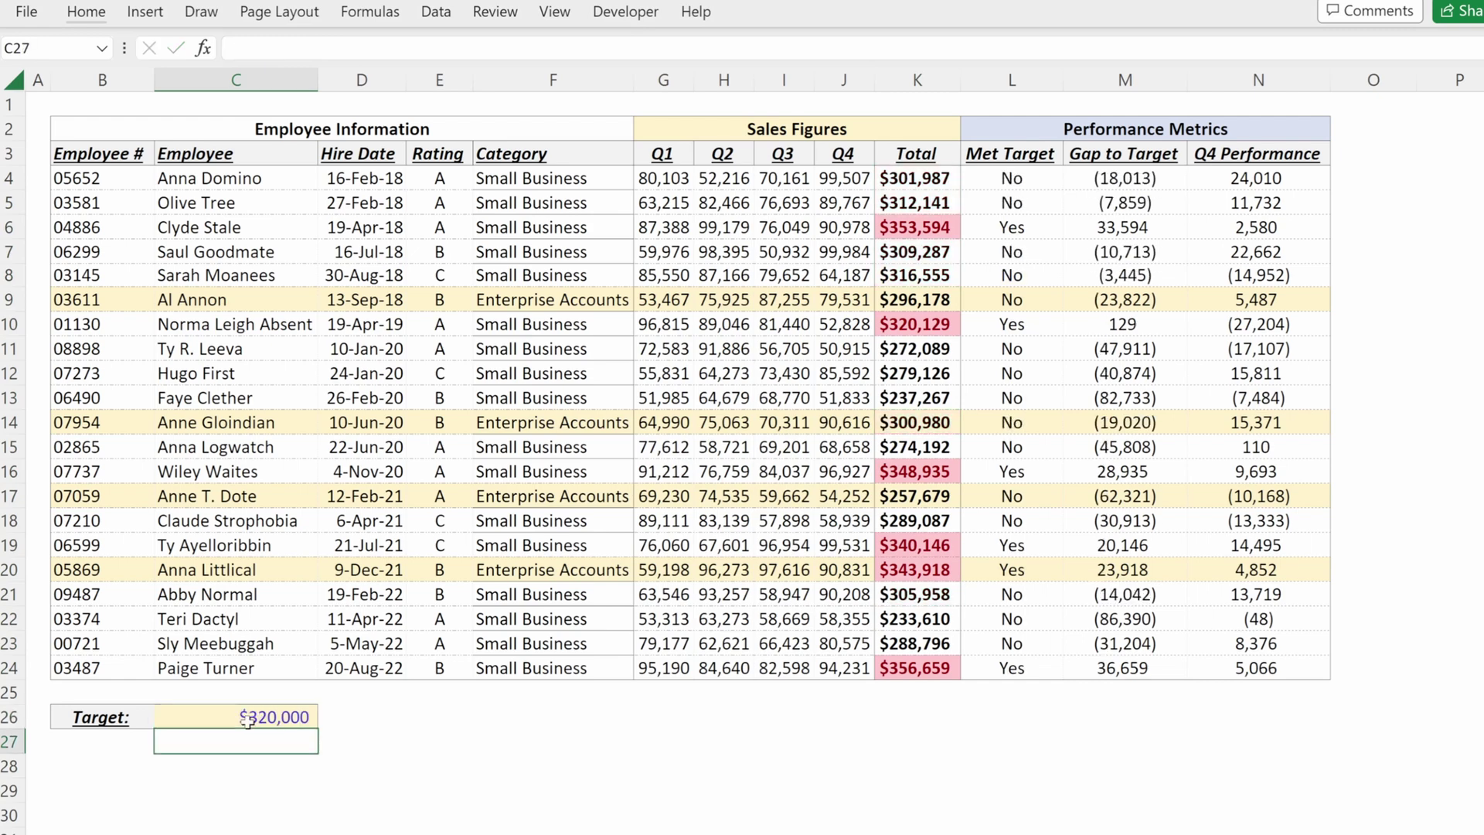
click(247, 719)
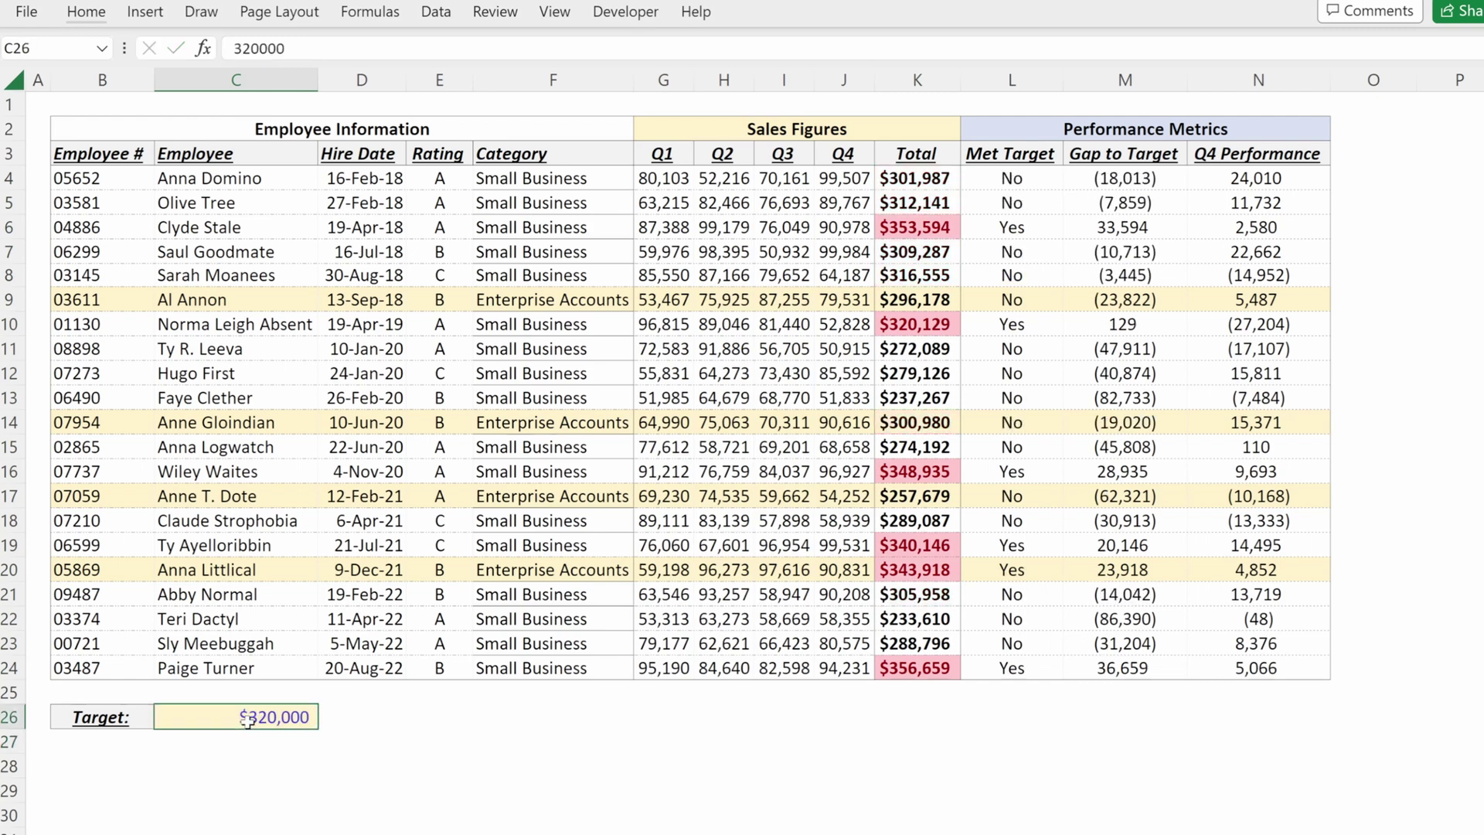
text(275,000)
key(ctrl+Return)
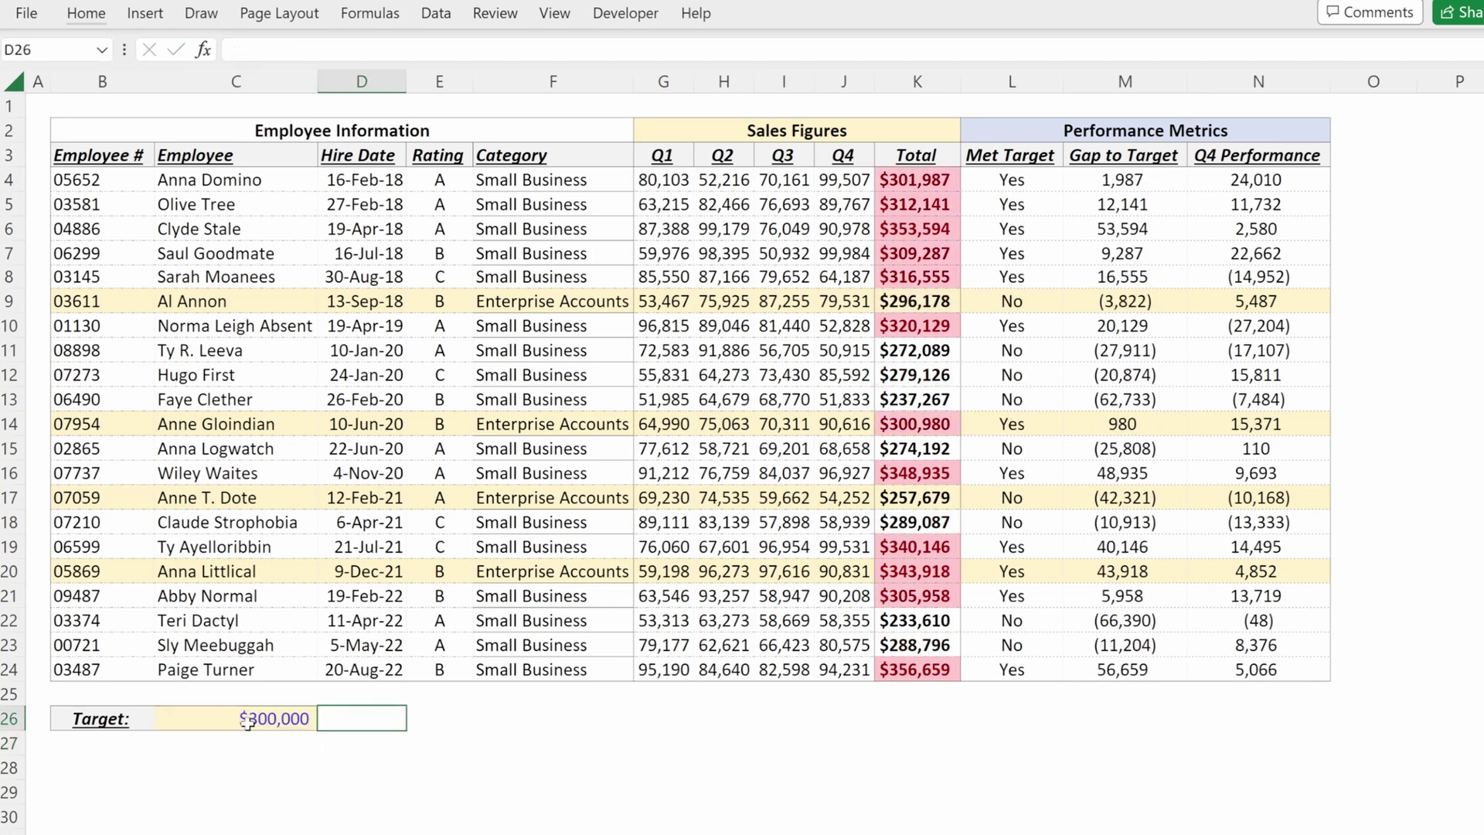
key(Up)
key(Right)
key(Right)
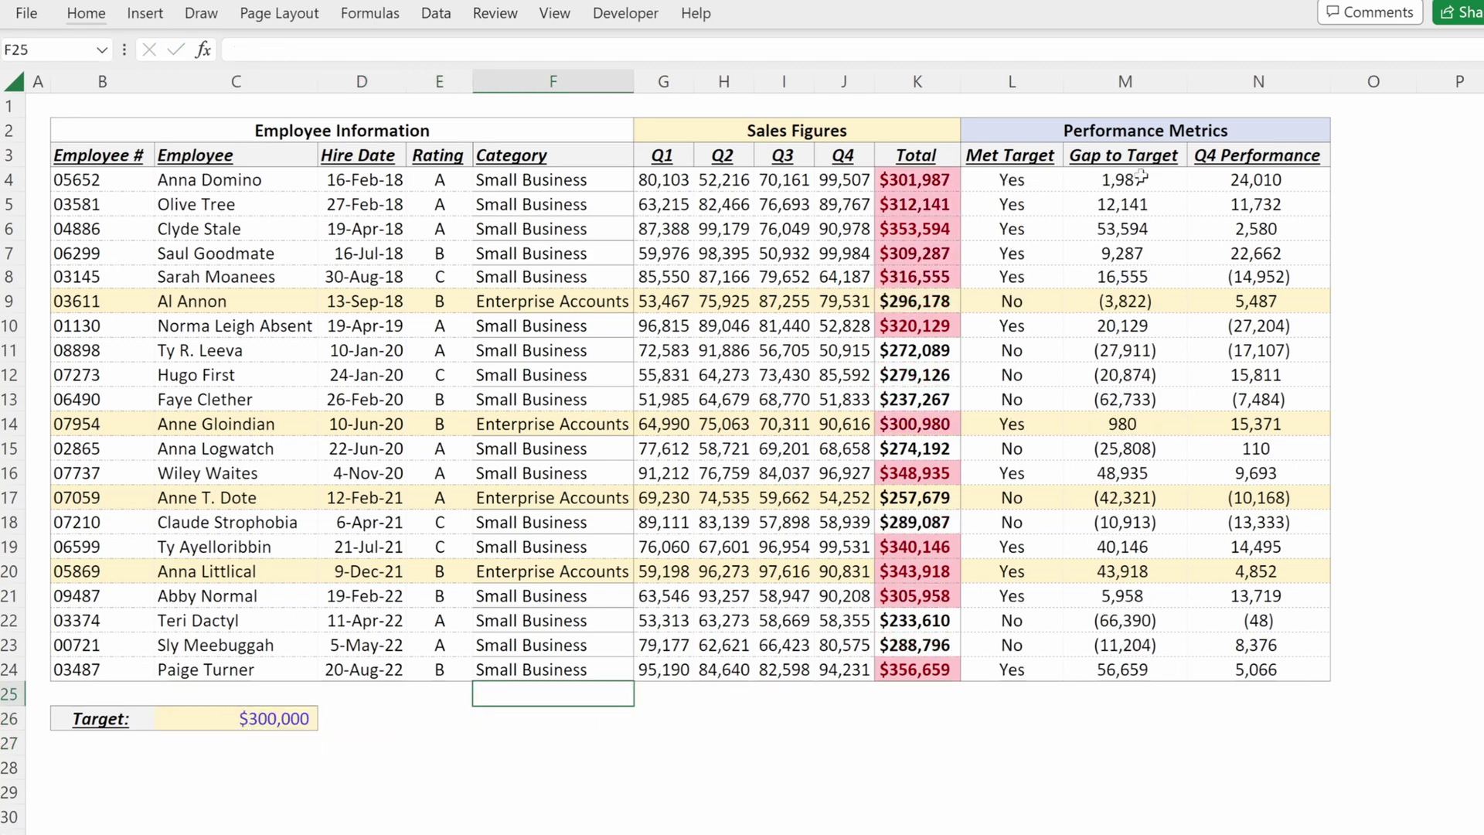
For Totals K4:K24, move the Enterprise Accounts row rule to top priority
drag(913, 175, 934, 663)
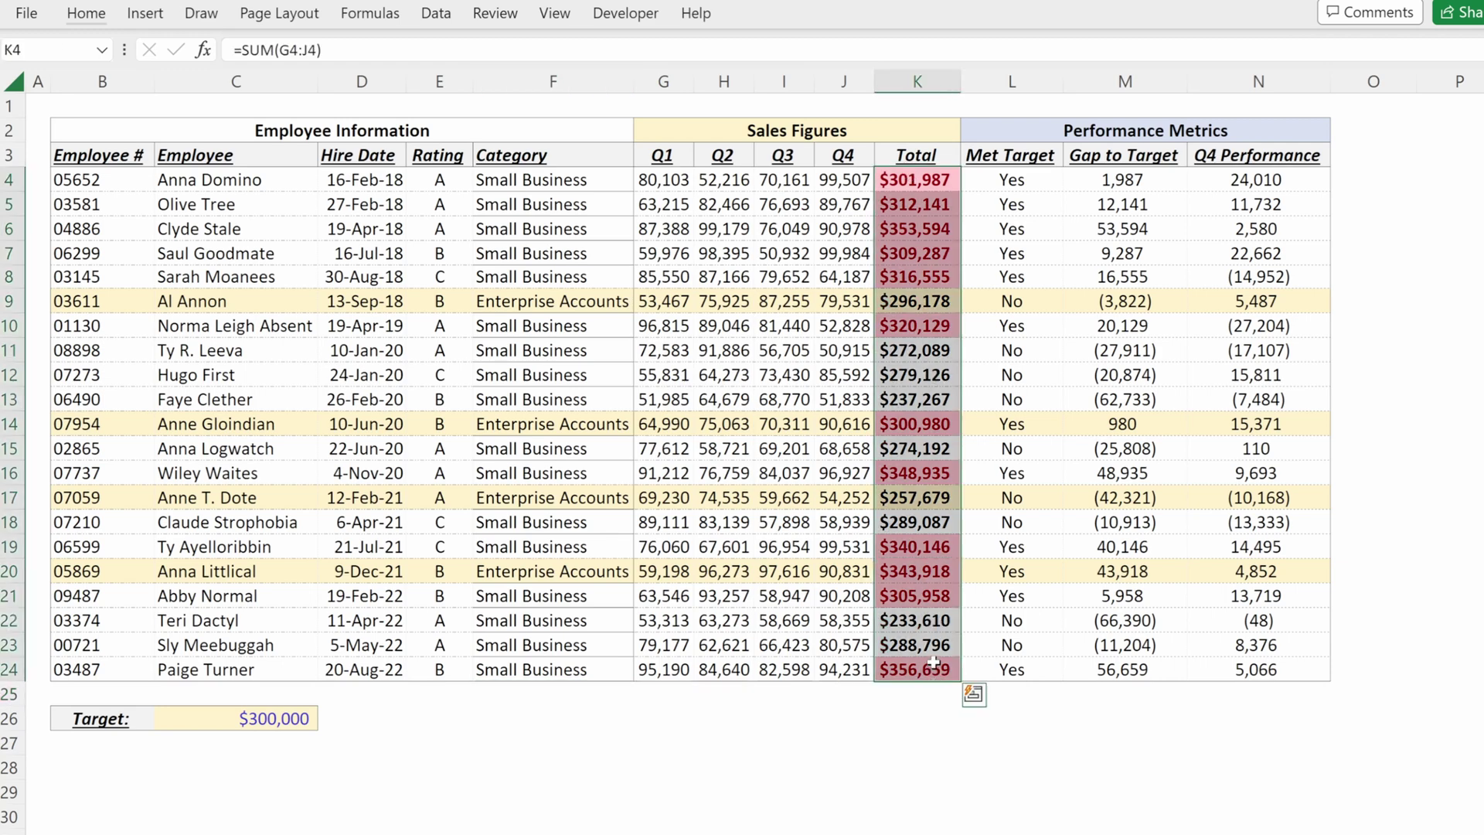
key(alt+h)
key(l)
key(r)
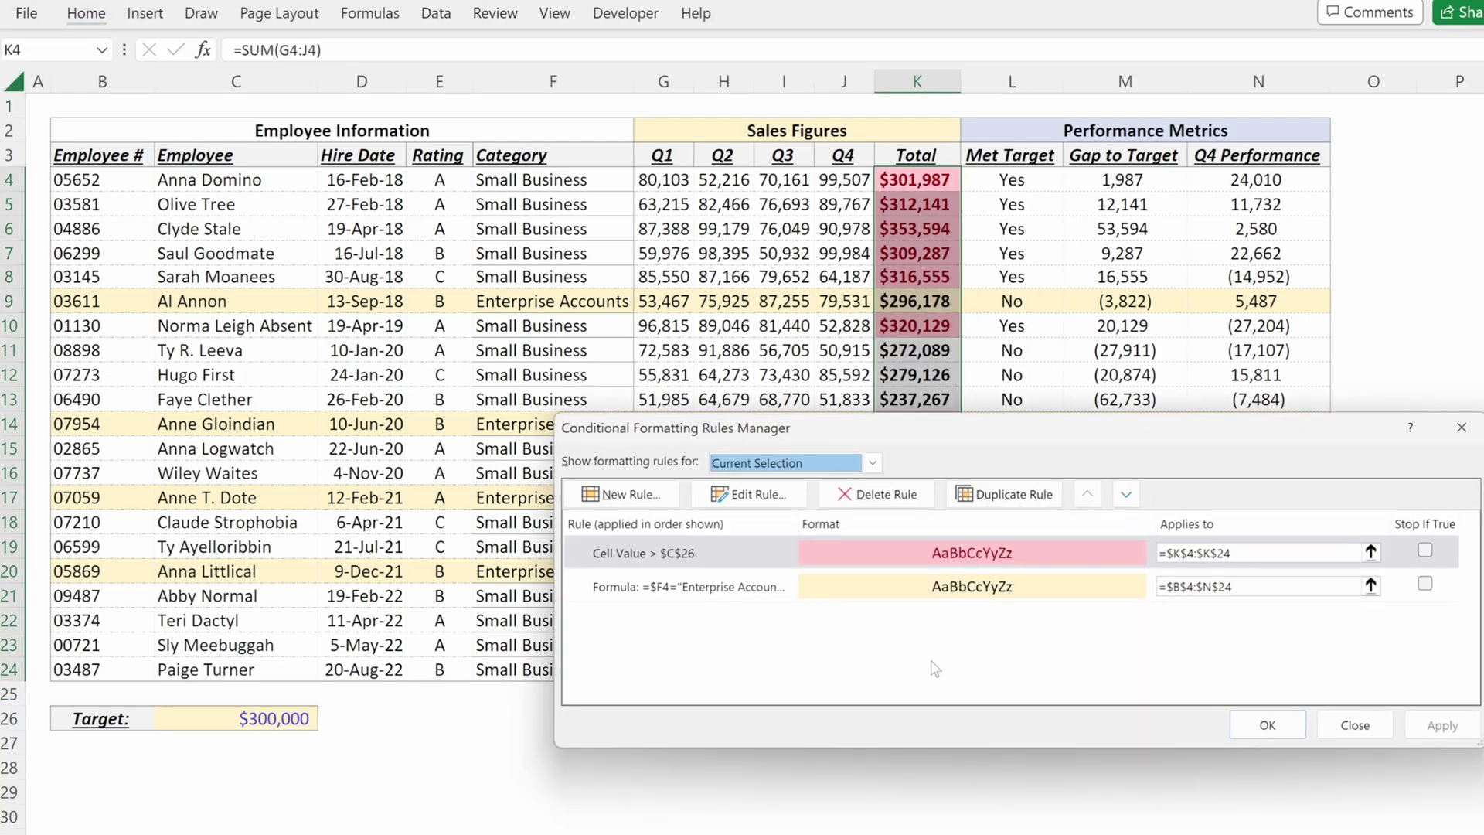
drag(966, 447, 864, 578)
click(645, 717)
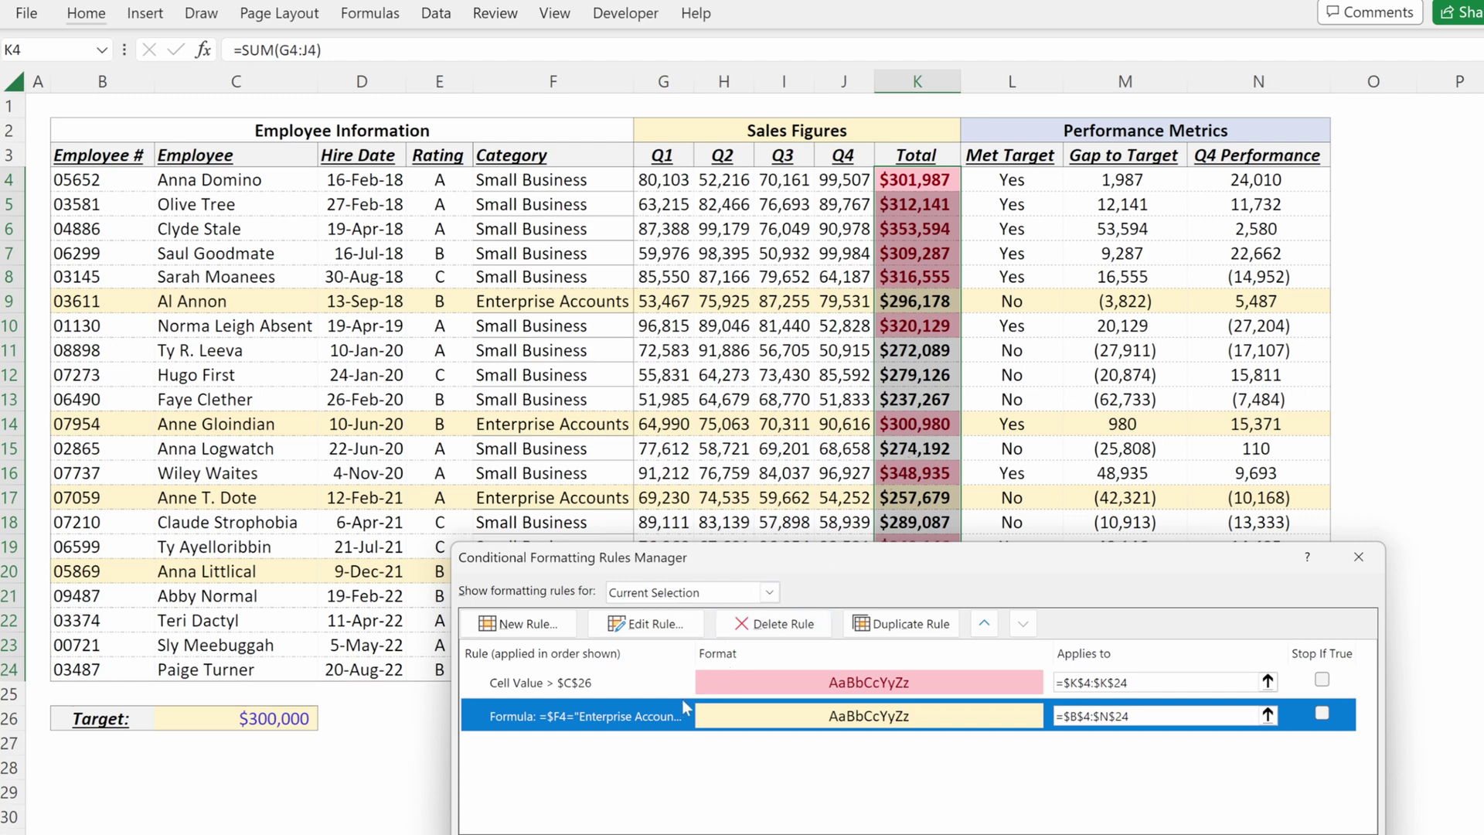
click(984, 623)
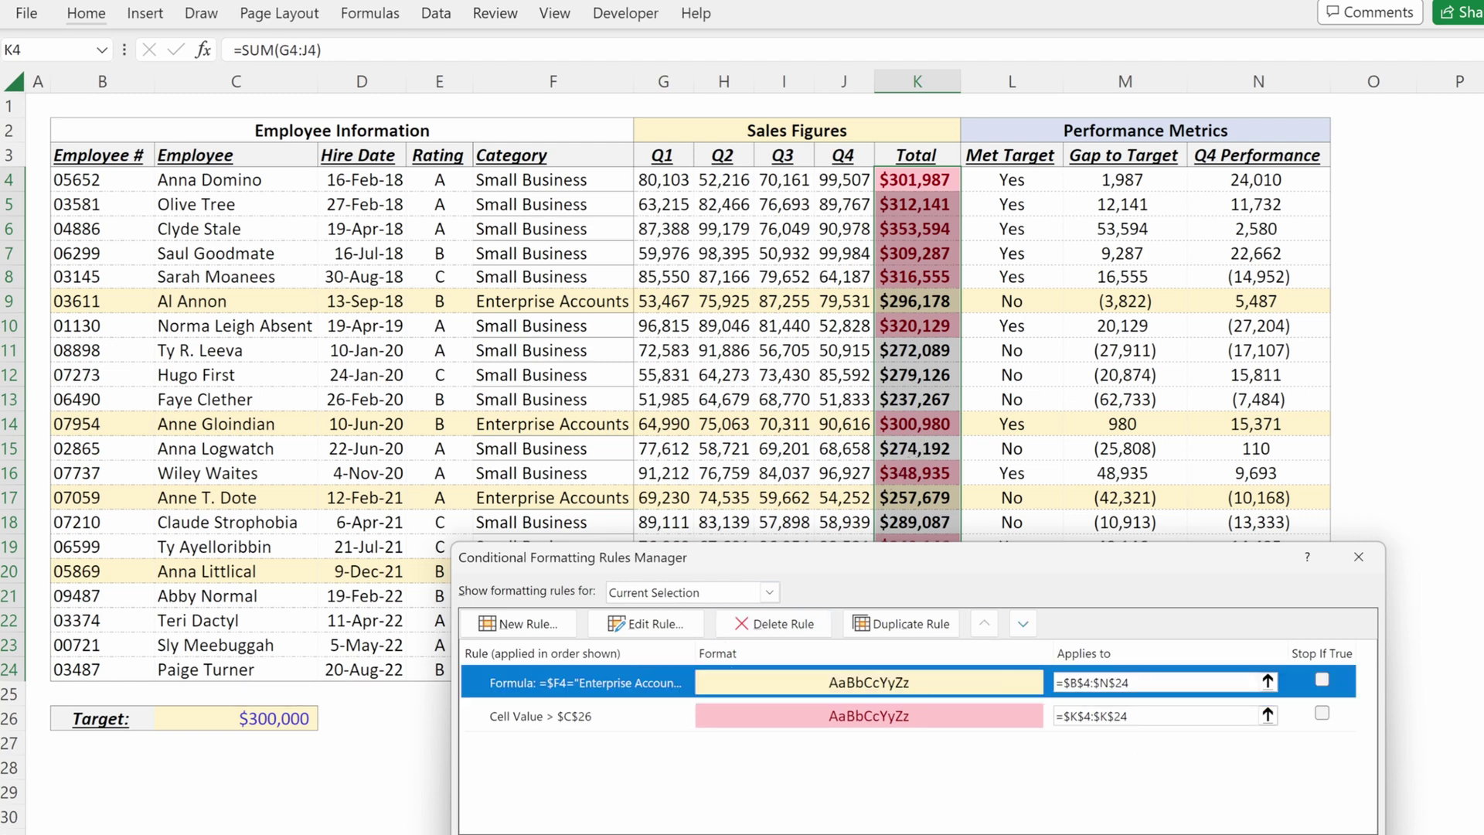
click(683, 592)
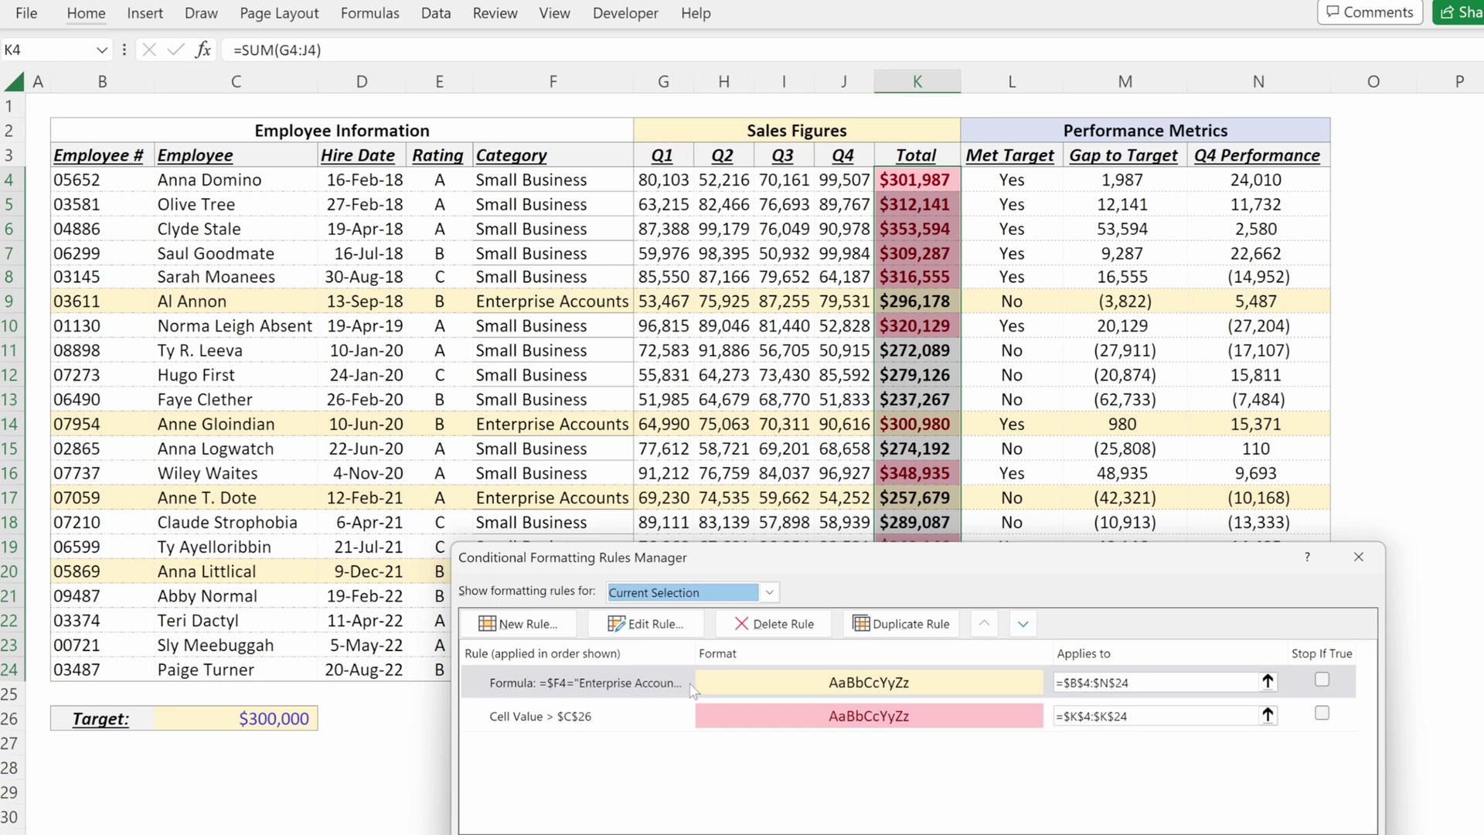
Delete the 'Cell Value > $C$26' rule and close the rules manager
click(642, 723)
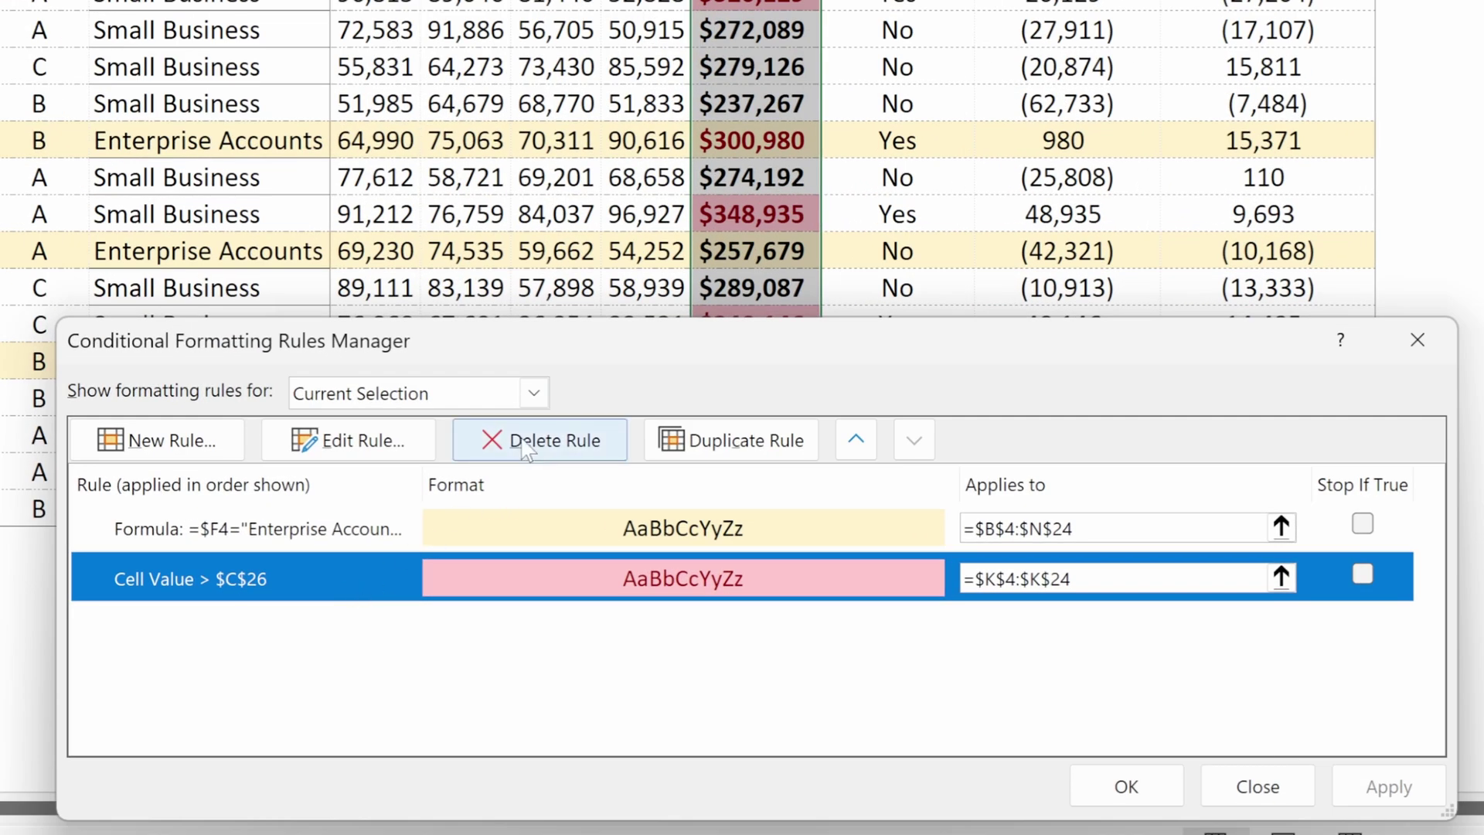
click(527, 447)
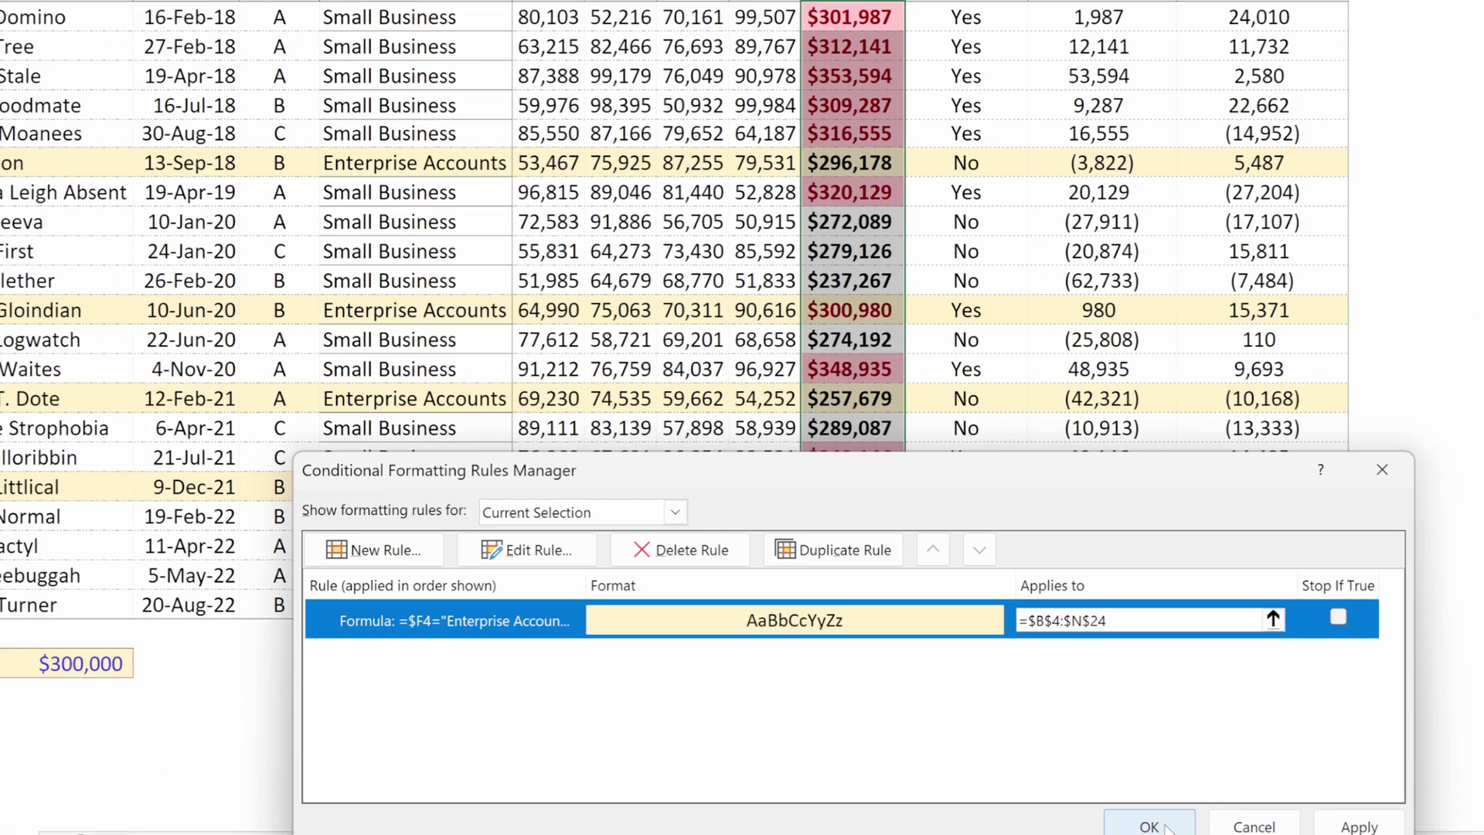
click(1146, 791)
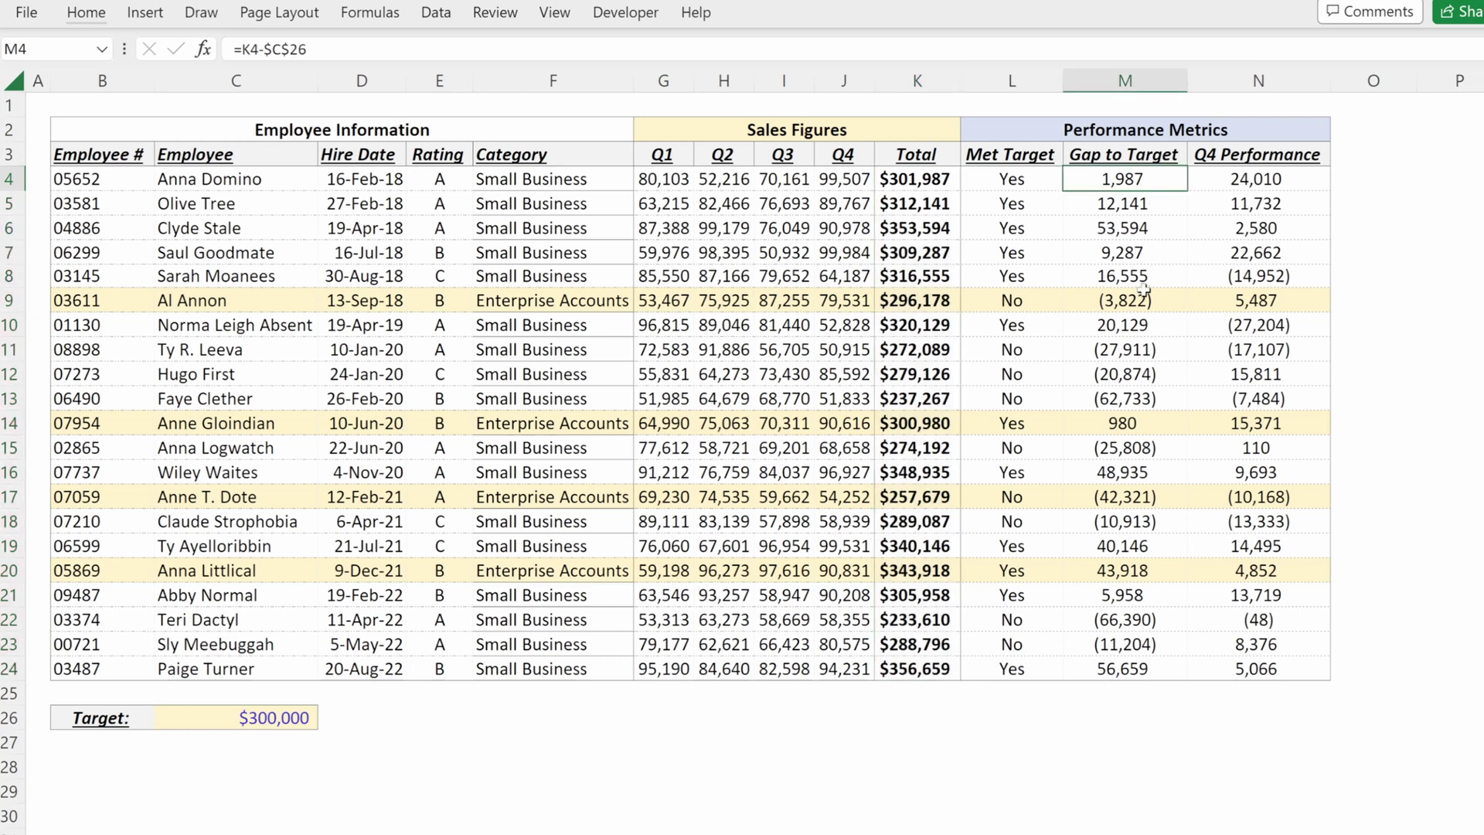
Apply a green-white-red colour scale to the Gap to Target values M4:M24
key(ctrl+shift+Down)
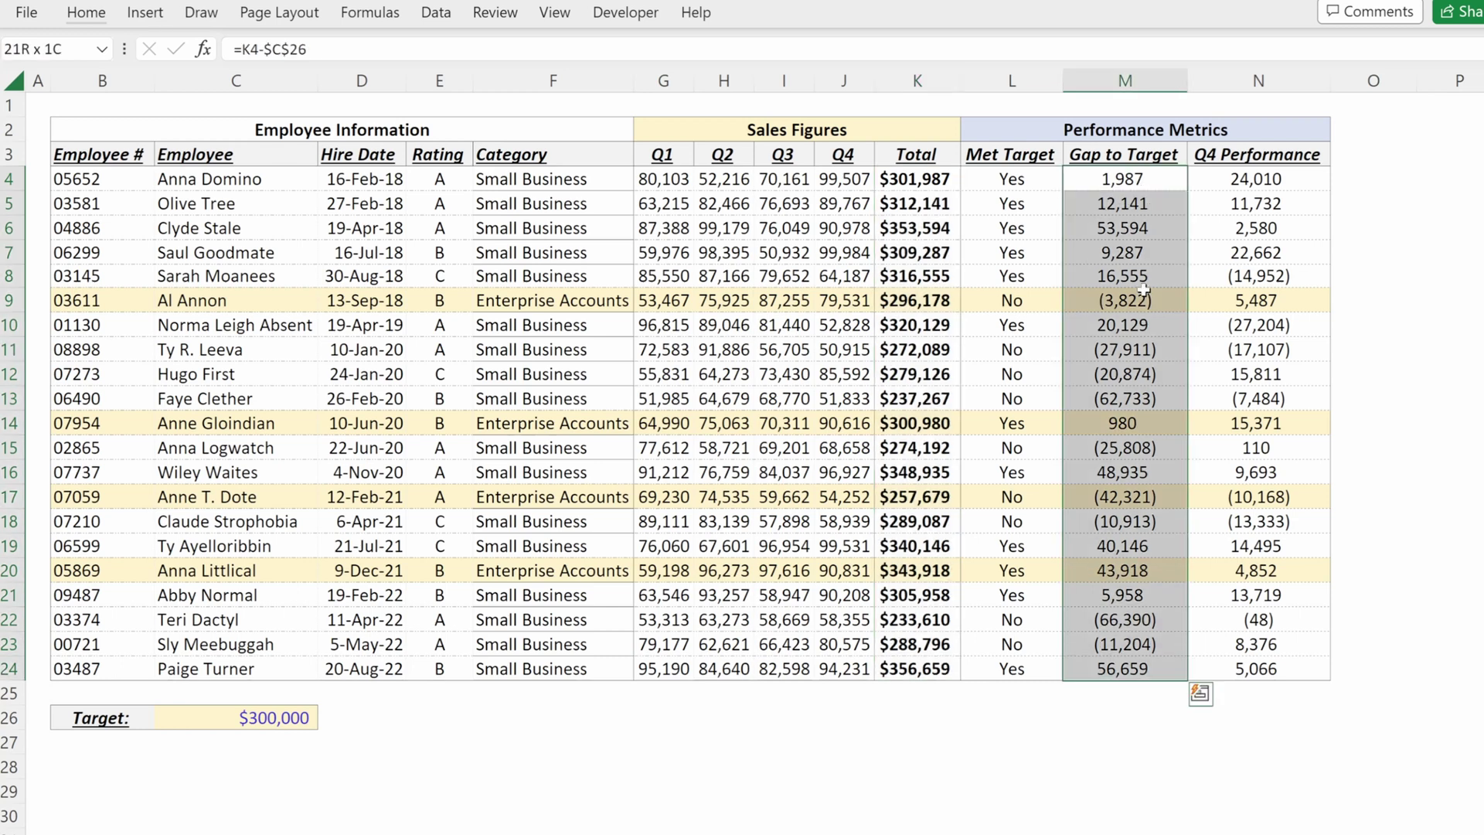
key(alt)
key(h)
key(l)
key(s)
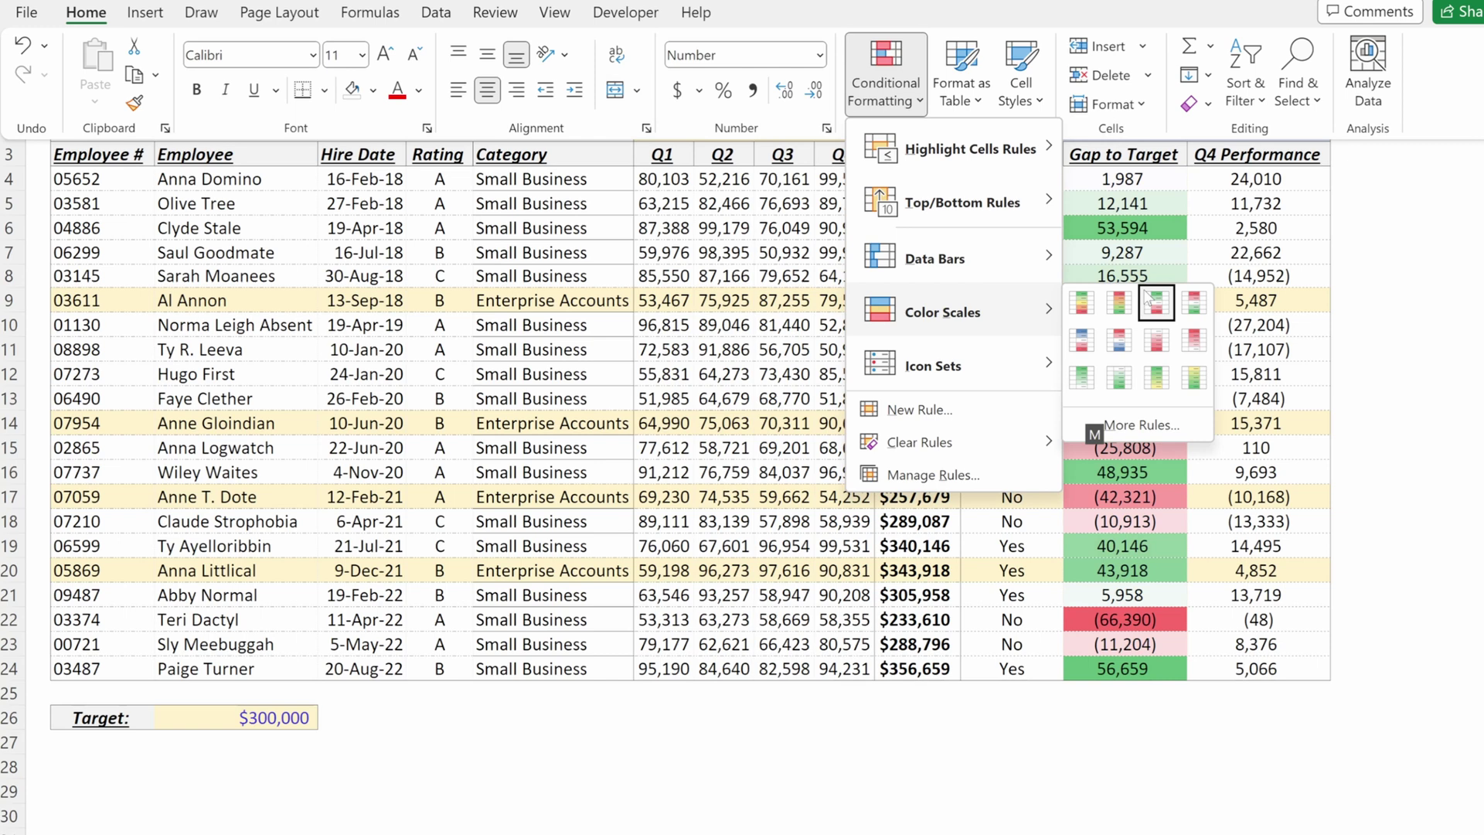
click(1147, 300)
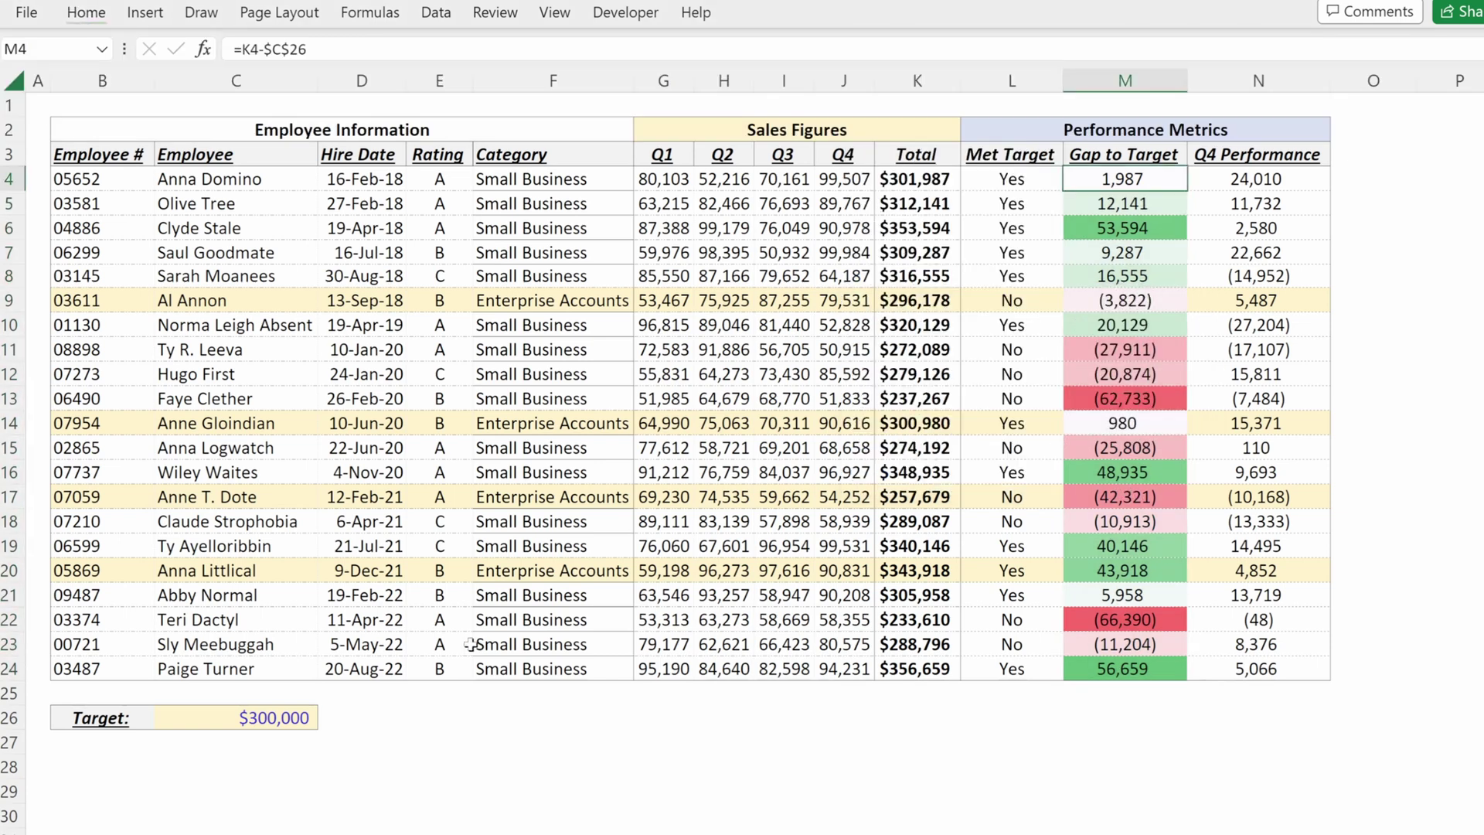
Change the Target in C26 to $275,000
click(287, 720)
text(275000)
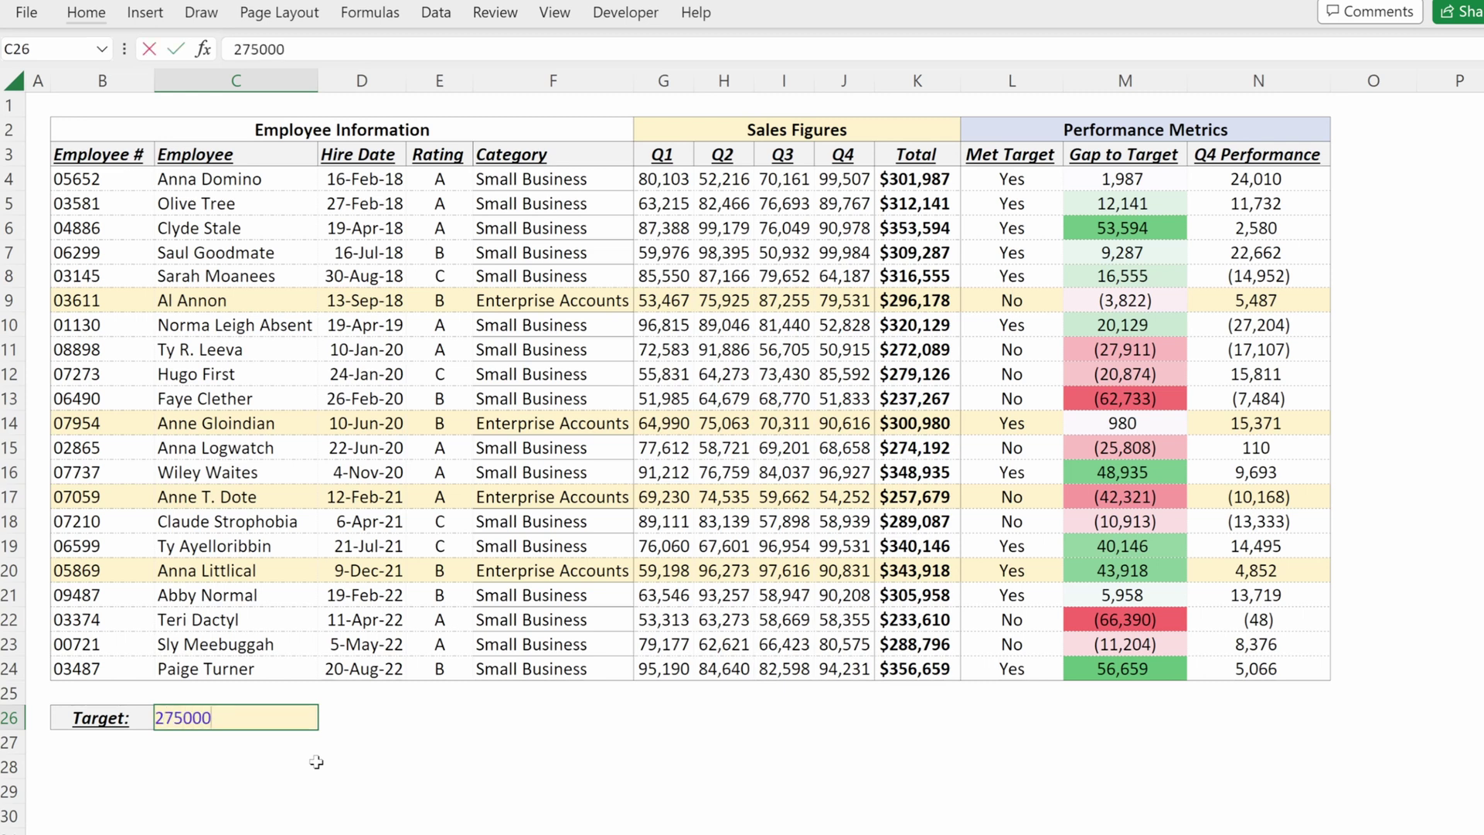
key(Return)
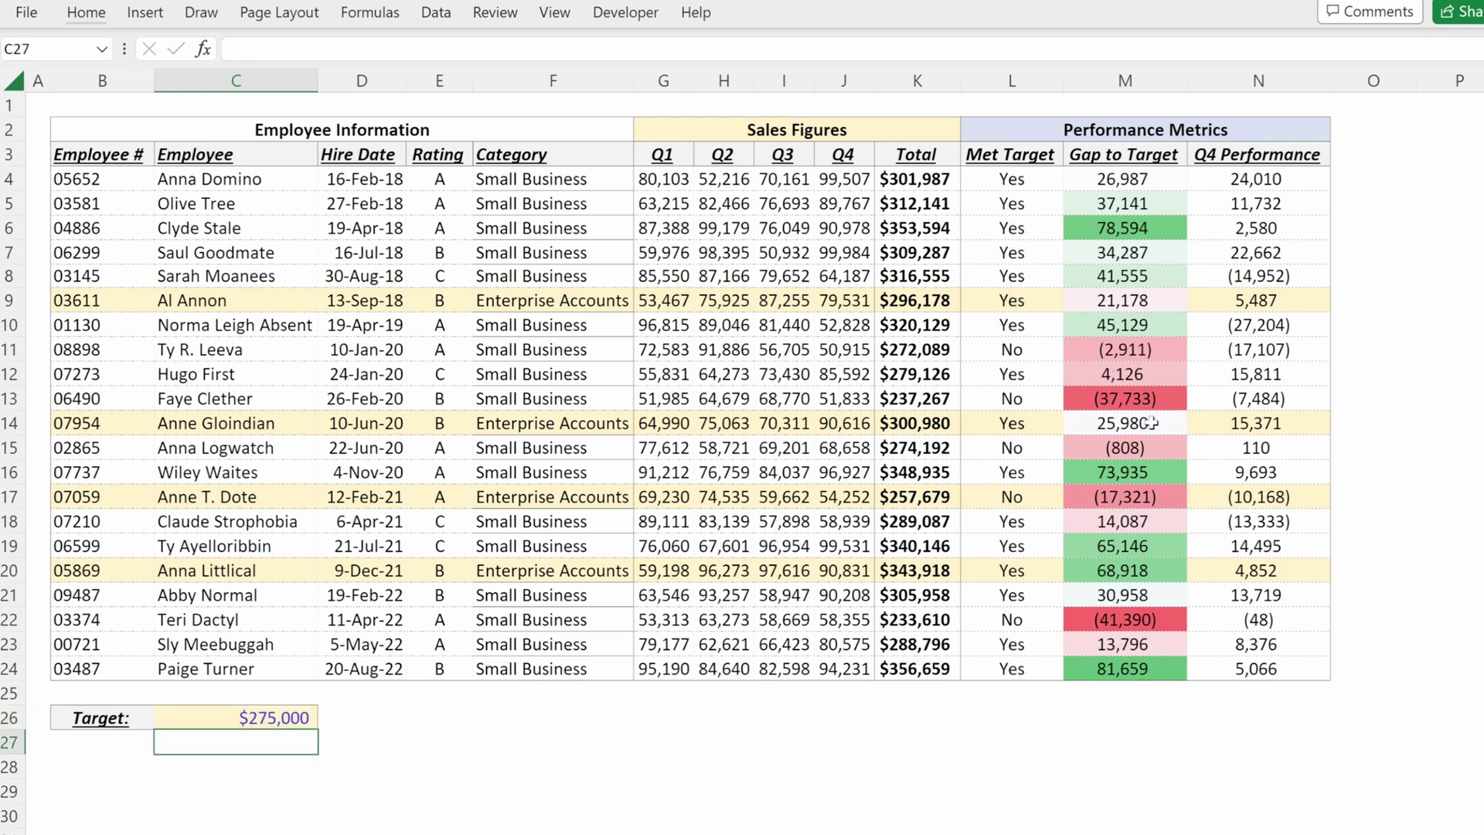
Check the Gap to Target formulas in M12 and M4, then select M4:M24
click(1147, 377)
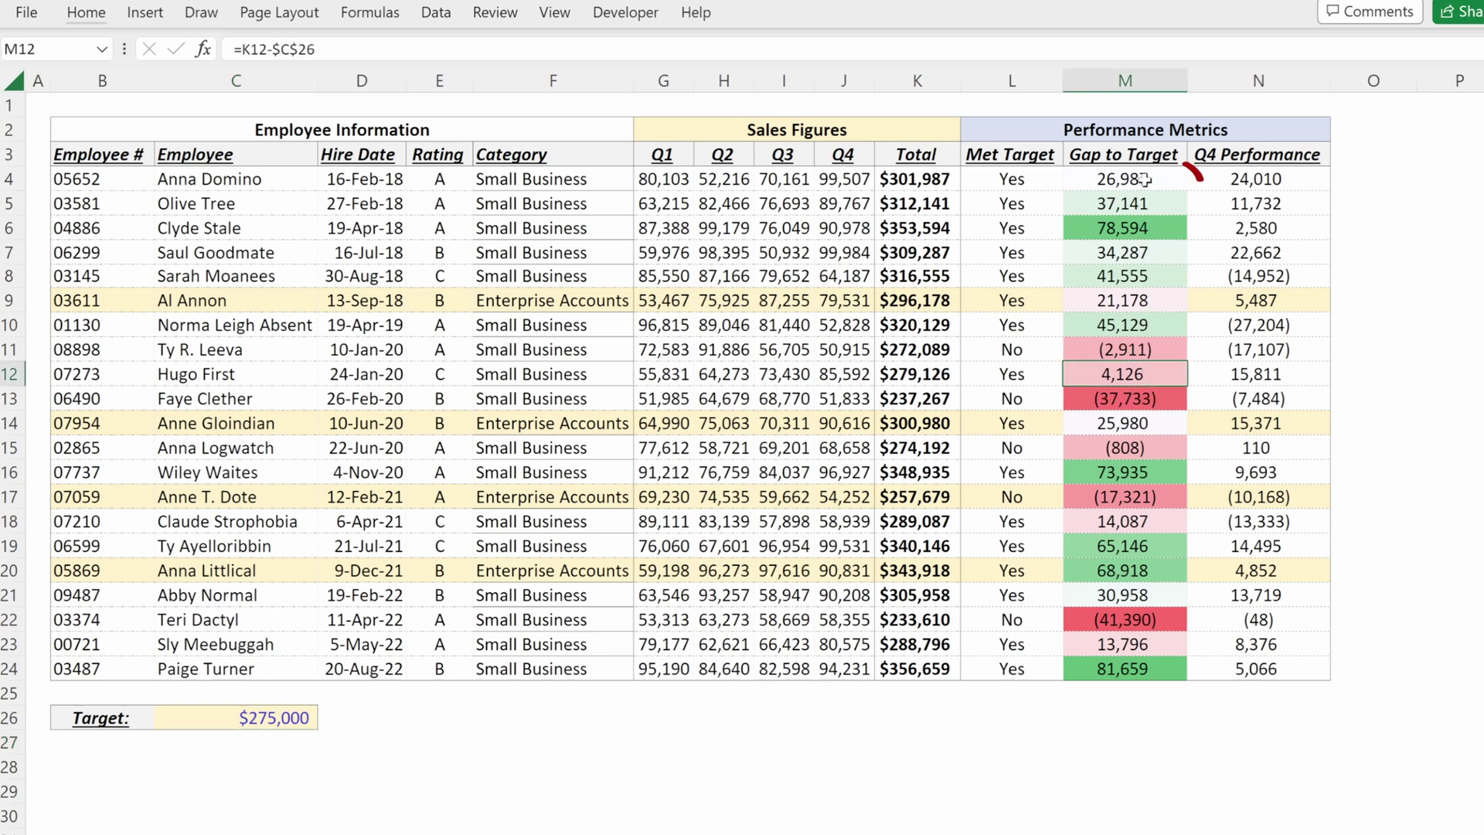
click(1146, 181)
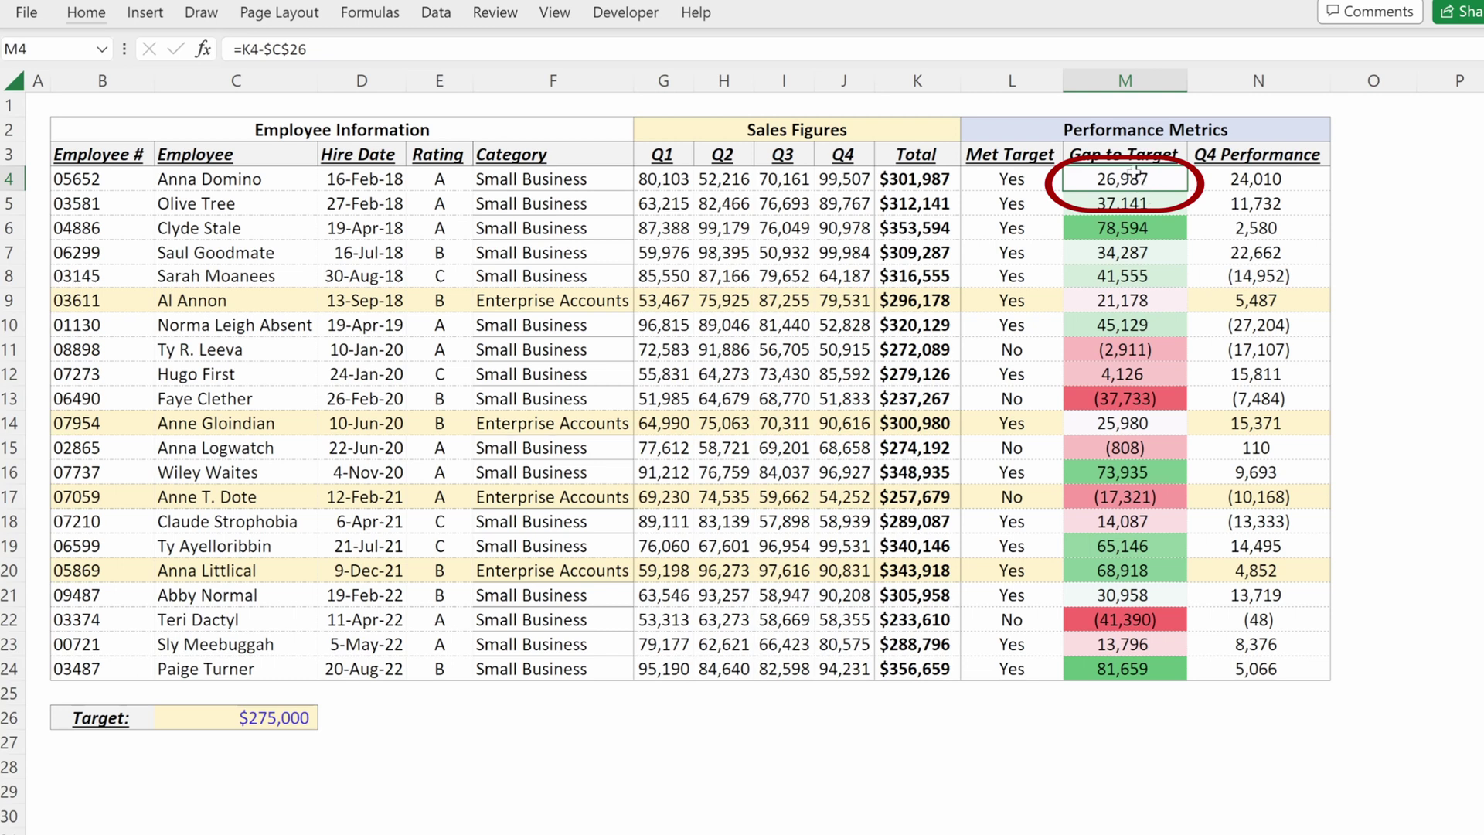
drag(1136, 179, 1150, 666)
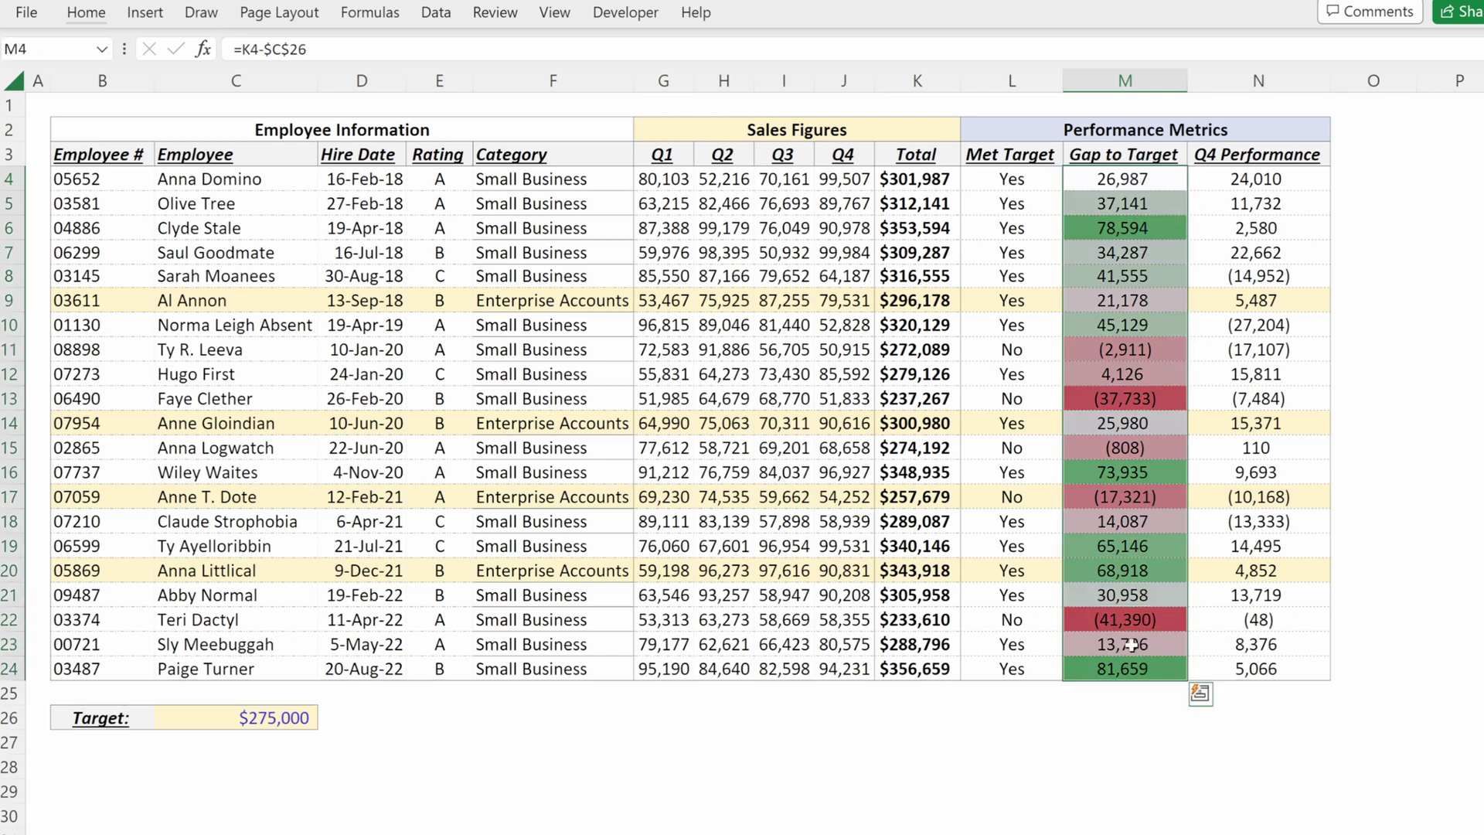
Edit the Gap to Target colour scale rule, changing its midpoint from Percentile to Number 0
key(alt)
key(h)
key(l)
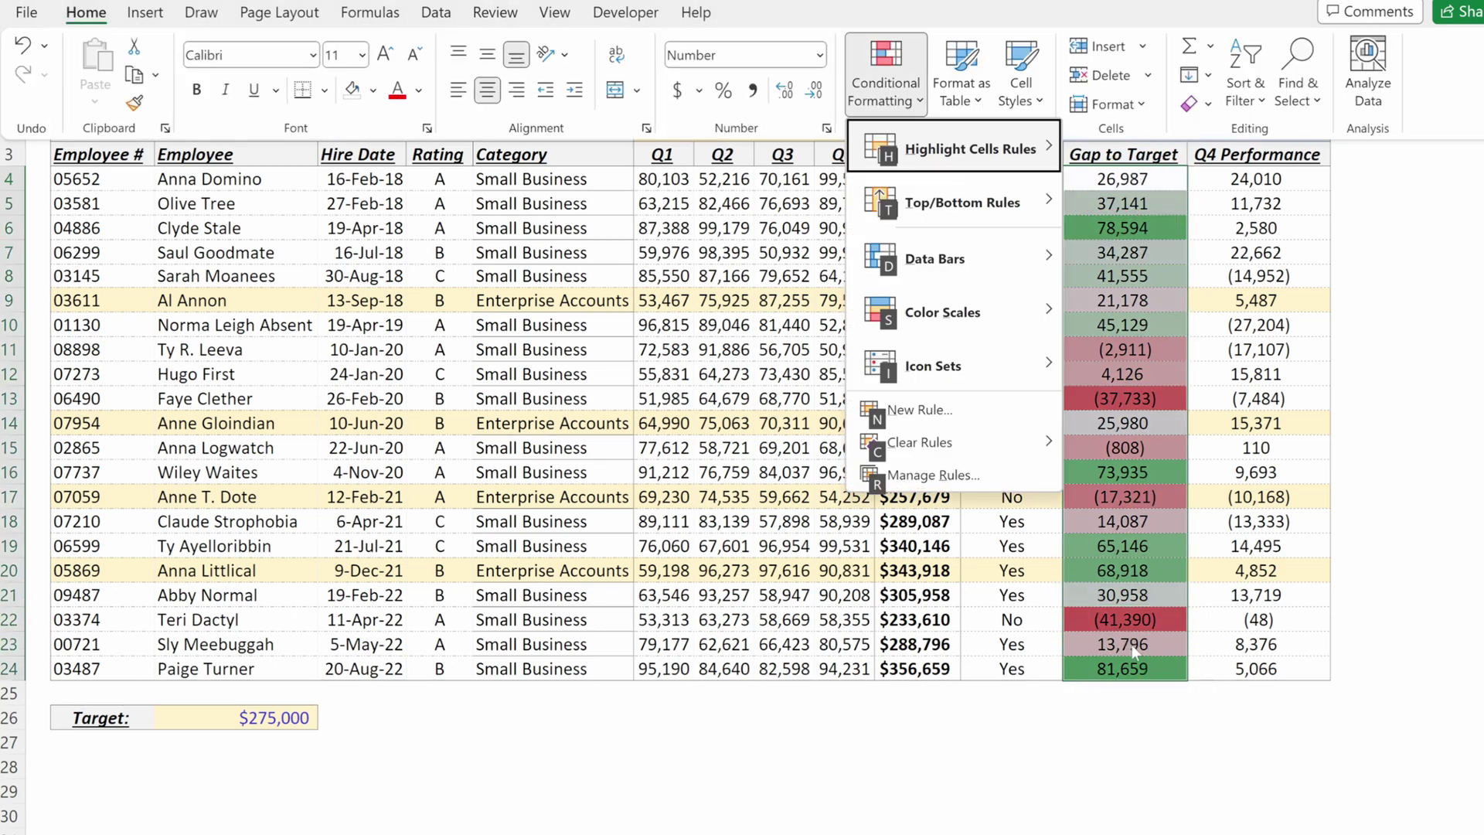
key(r)
click(646, 626)
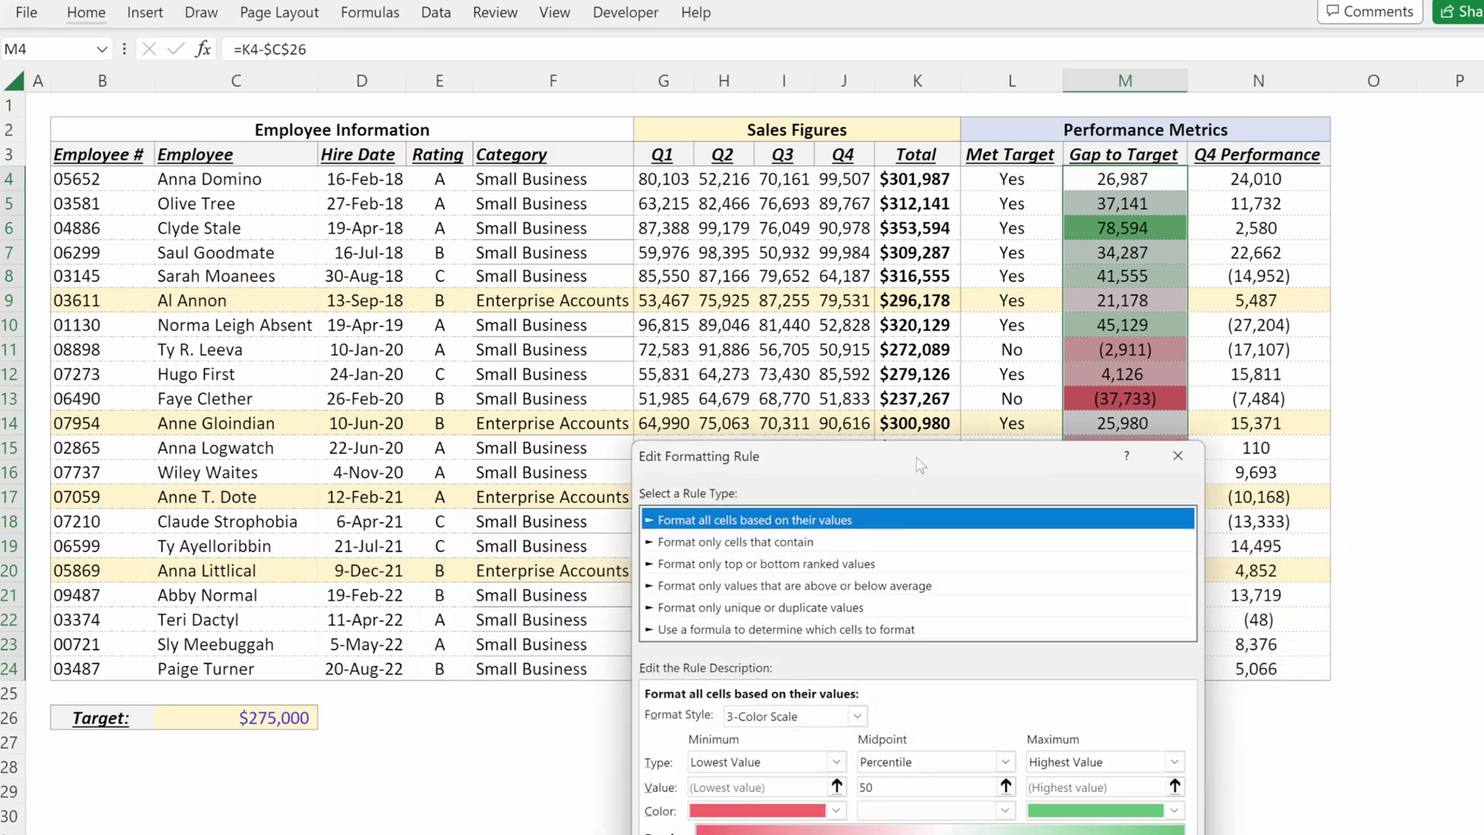
drag(920, 464, 711, 67)
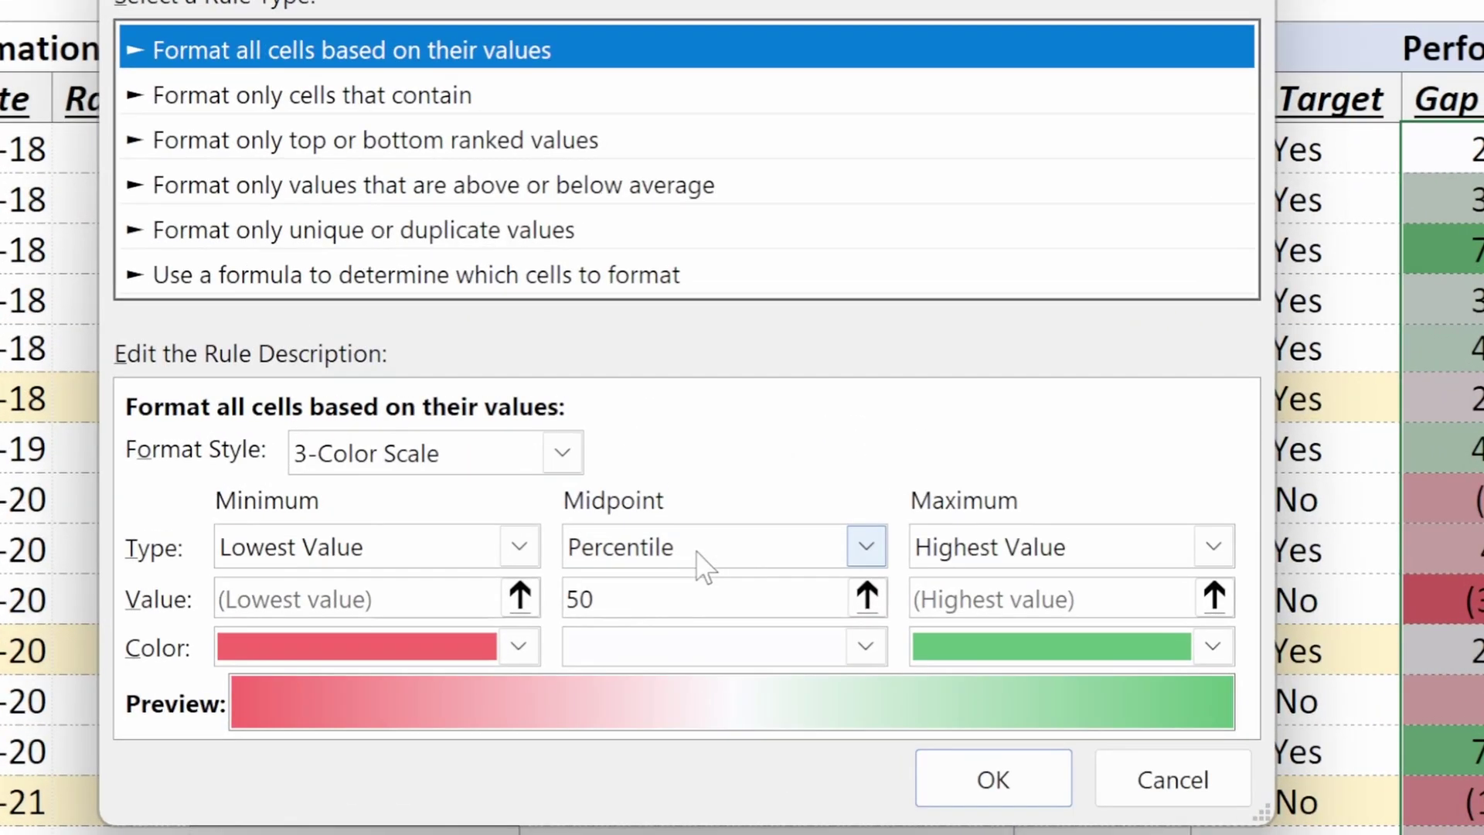
click(785, 556)
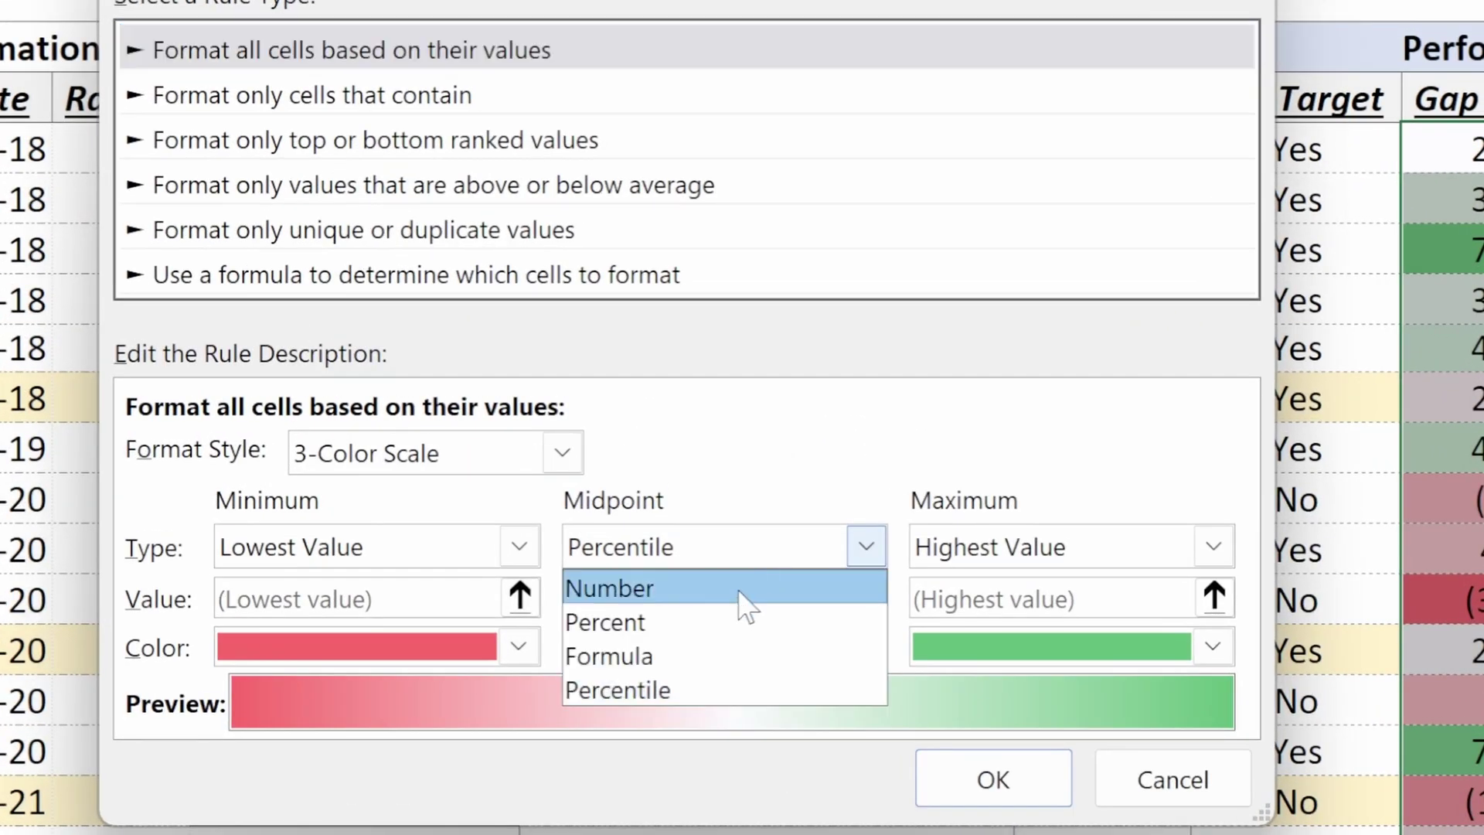
click(738, 592)
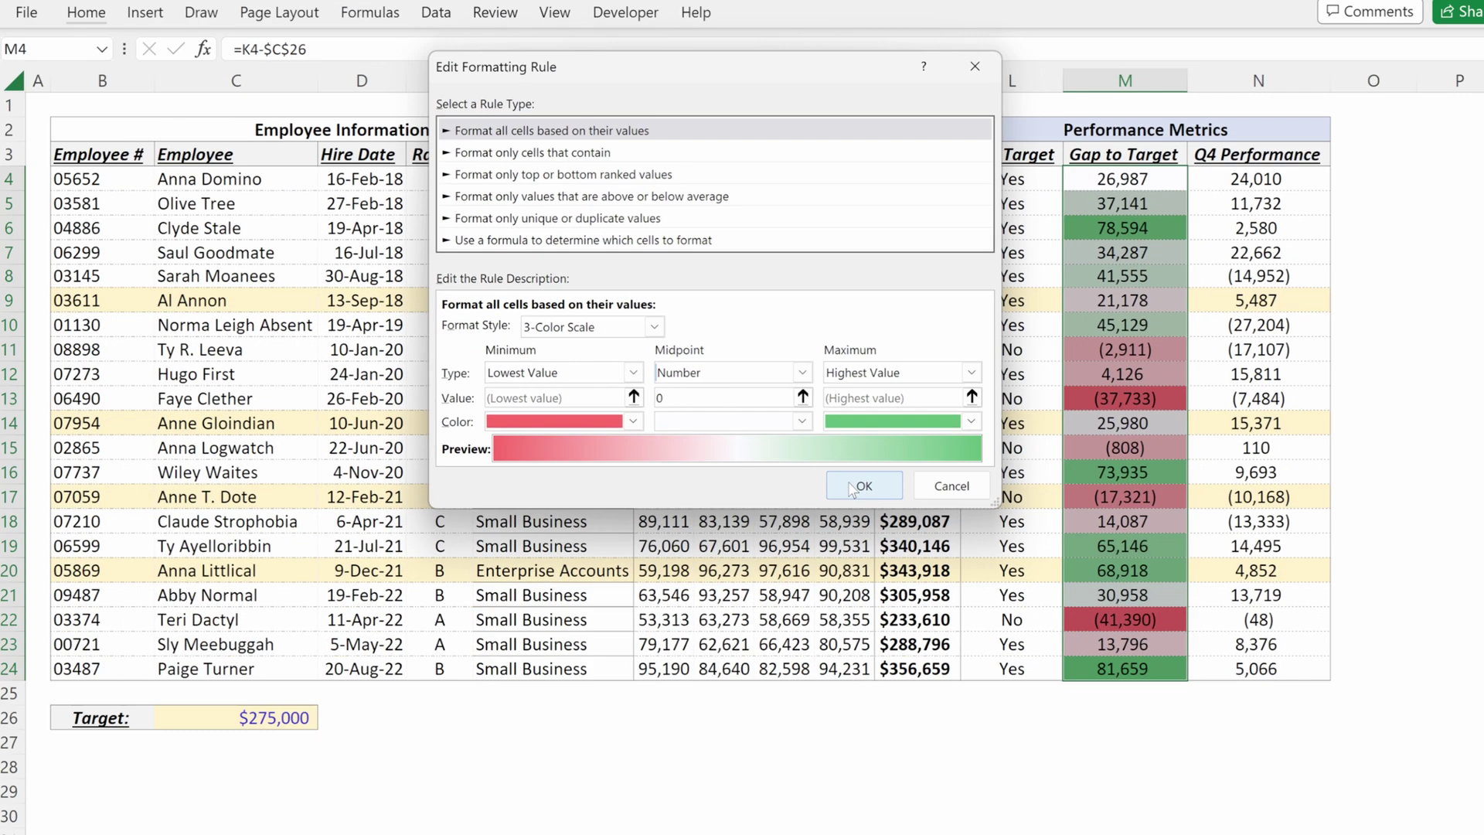
Apply the zero-centred Gap to Target colour scale, then test a Target of $325,000 in C26
click(957, 773)
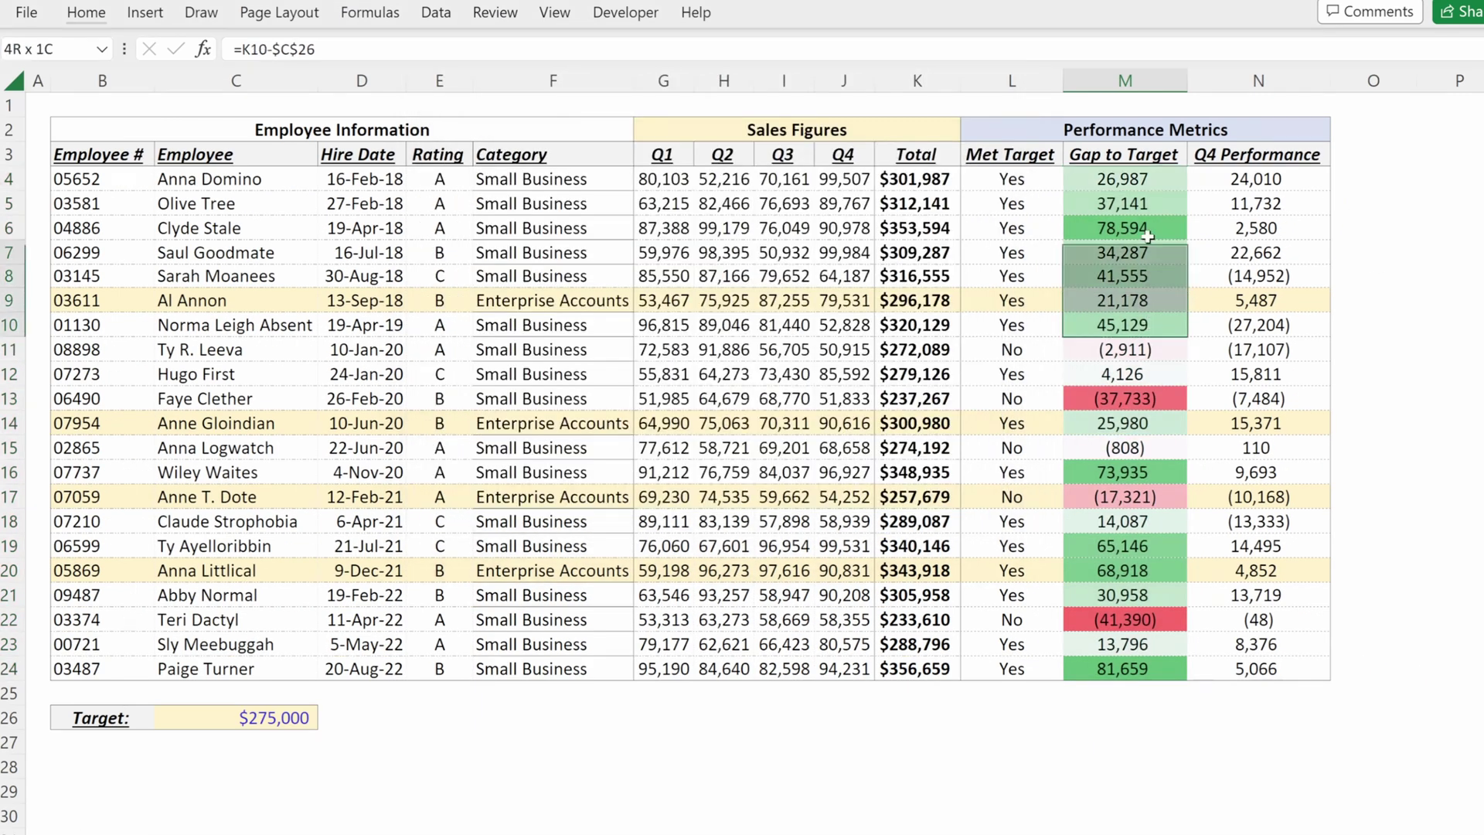
drag(1147, 236, 1146, 180)
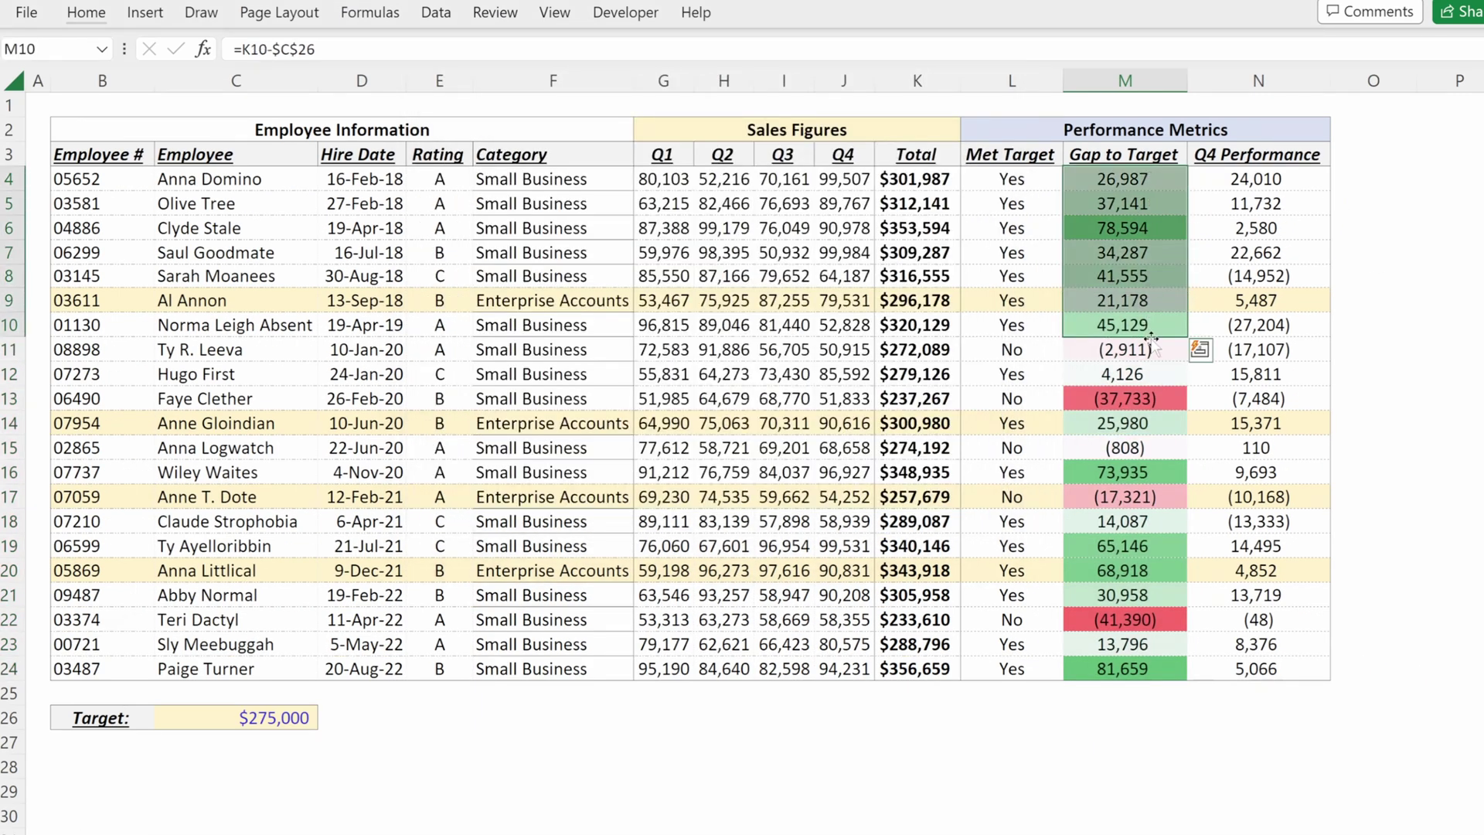
click(1145, 398)
click(294, 737)
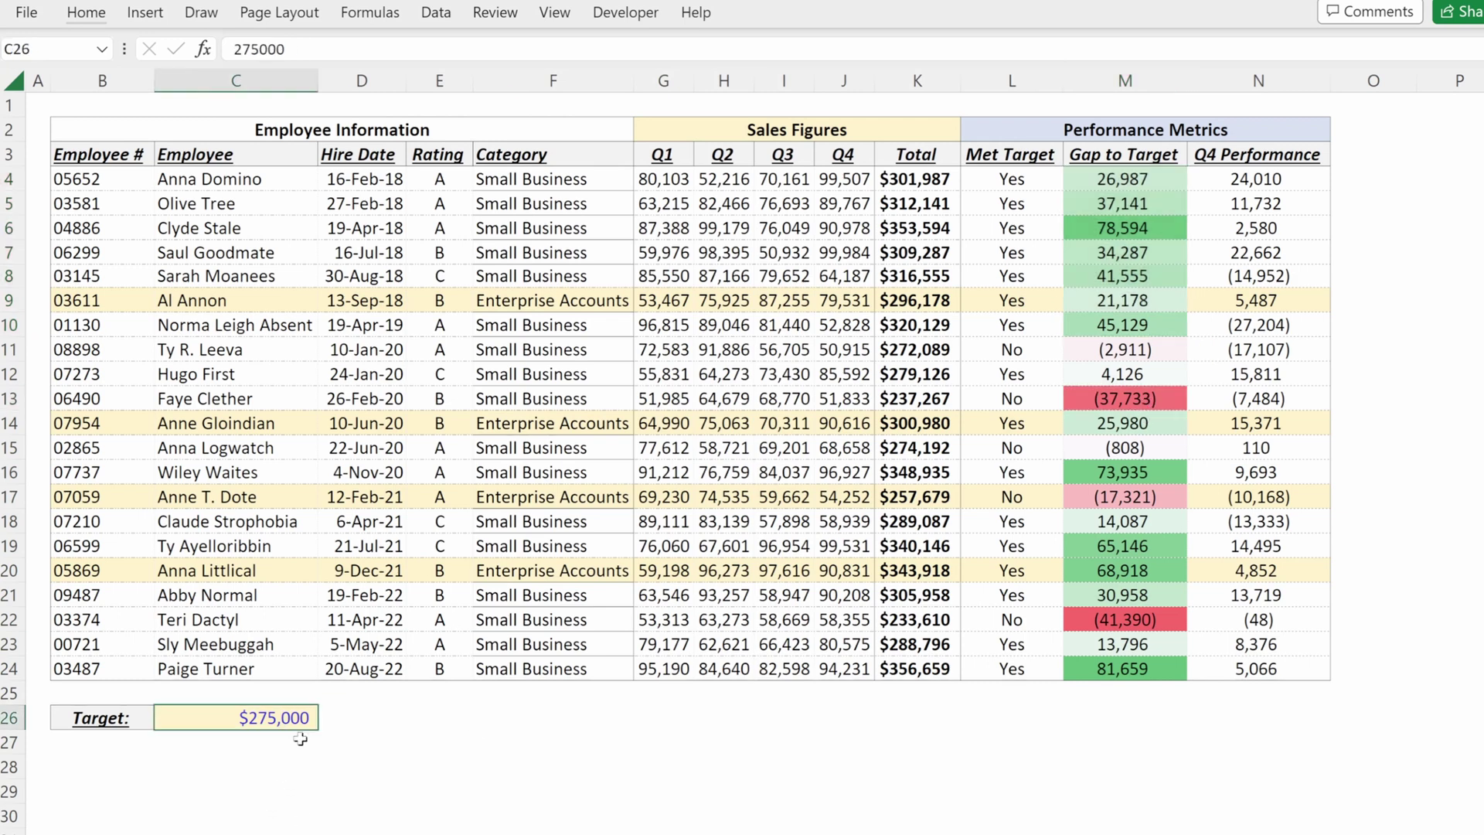
text(325,000)
key(Return)
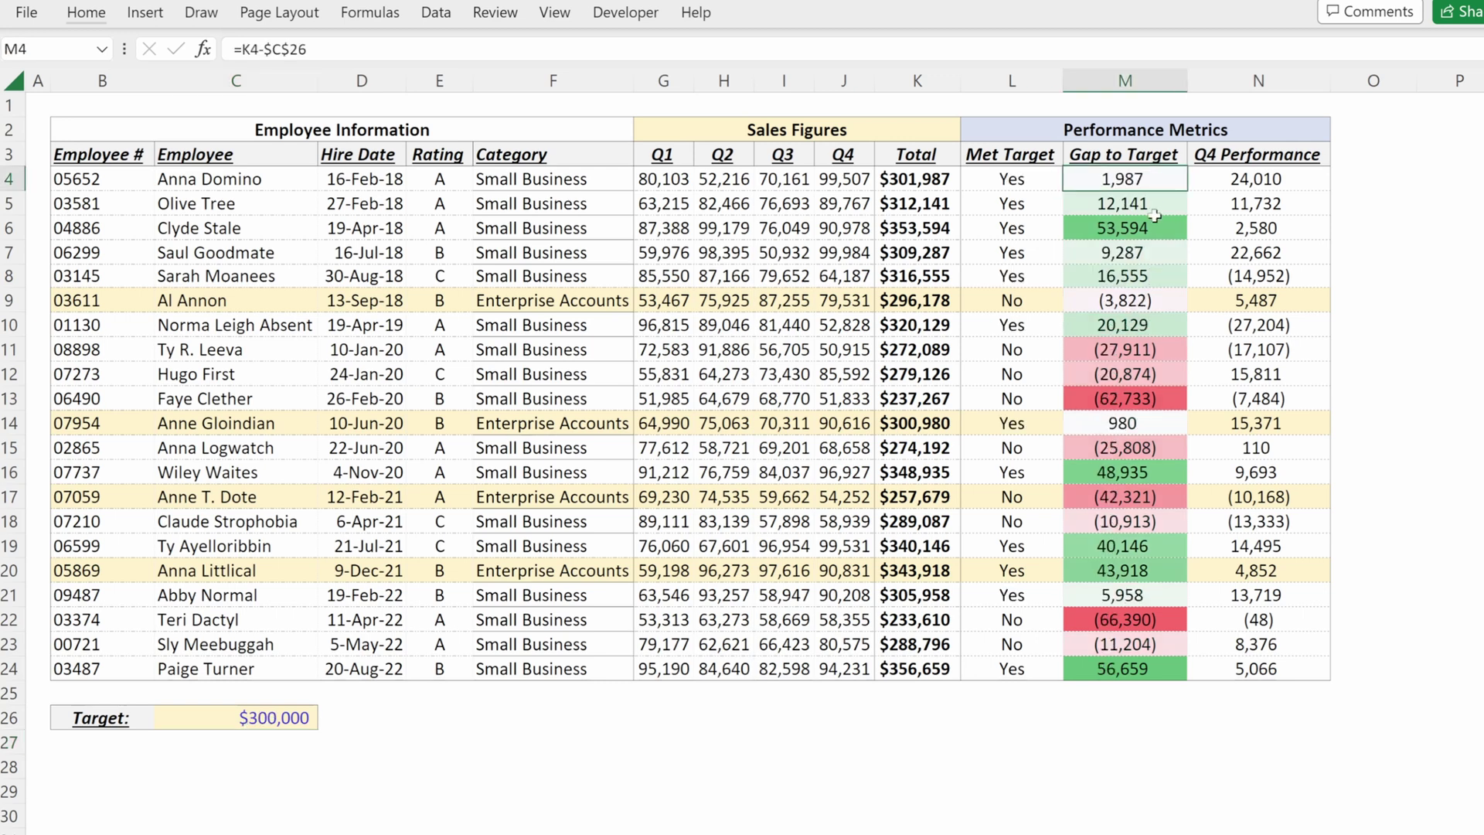
Copy the Gap to Target formatting and paste it as formats onto Q4 Performance starting at N4
key(ctrl+shift+Down)
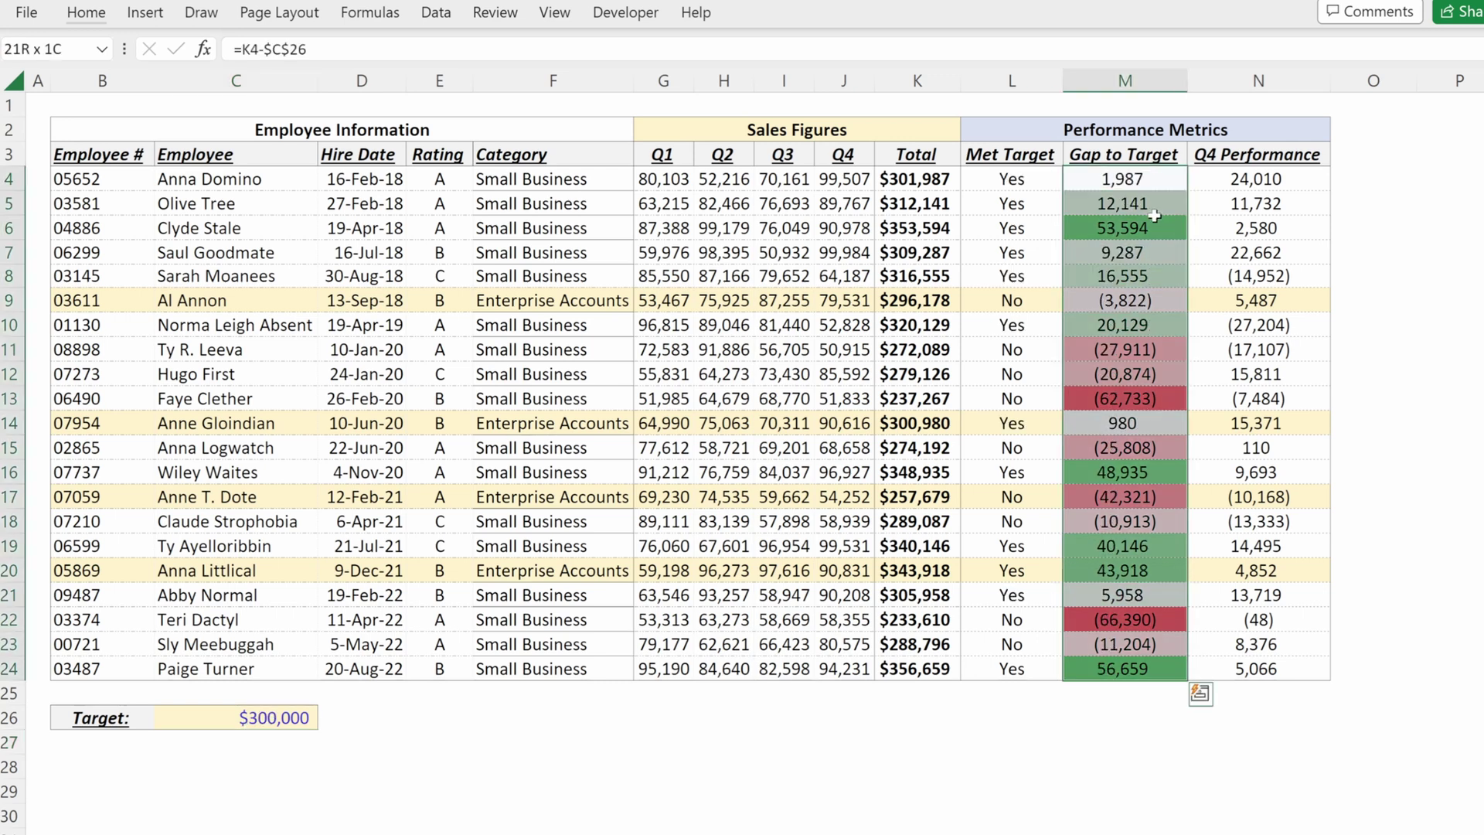
key(ctrl+c)
key(Right)
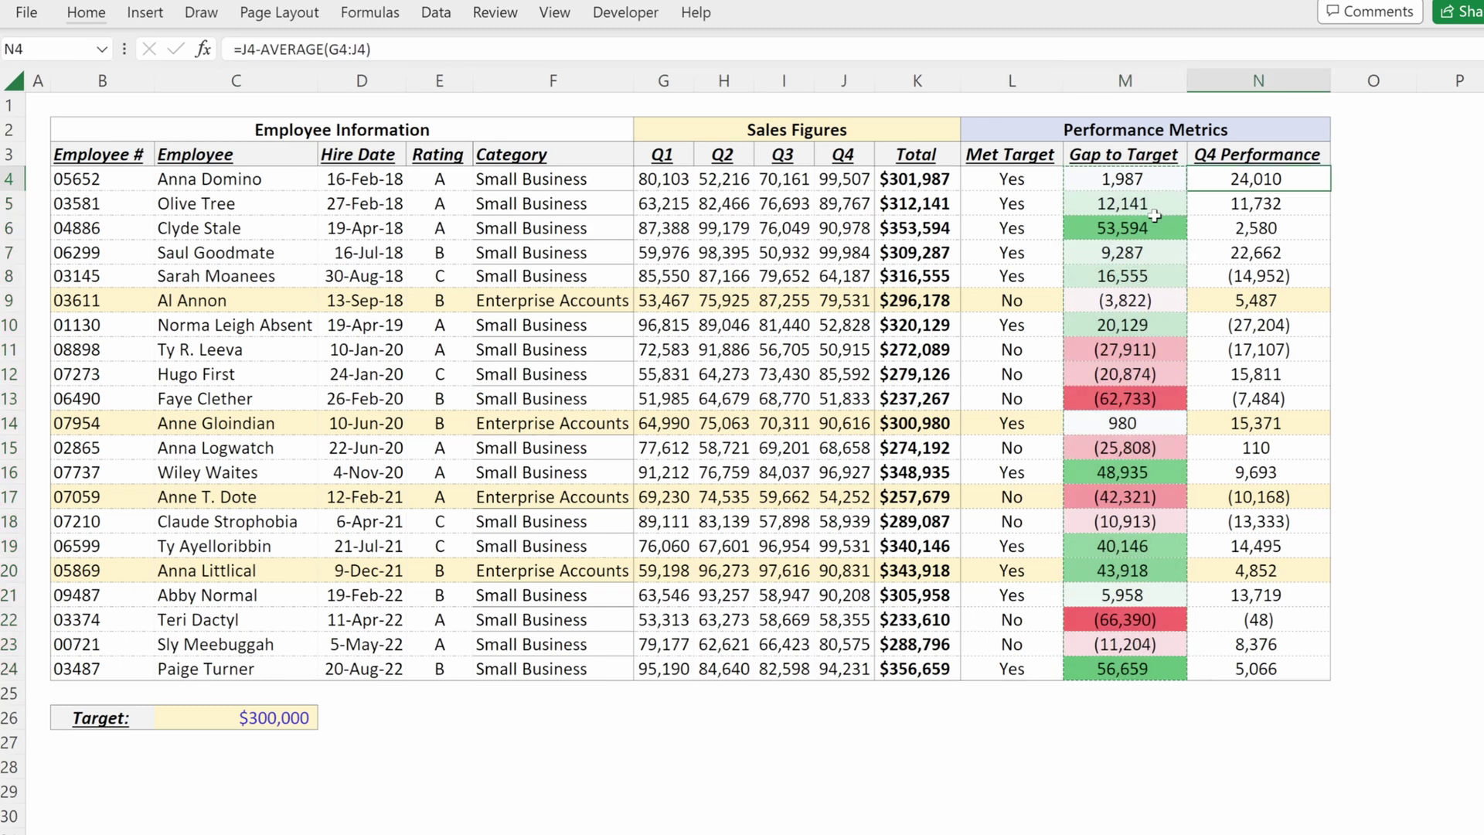
key(ctrl+alt+v)
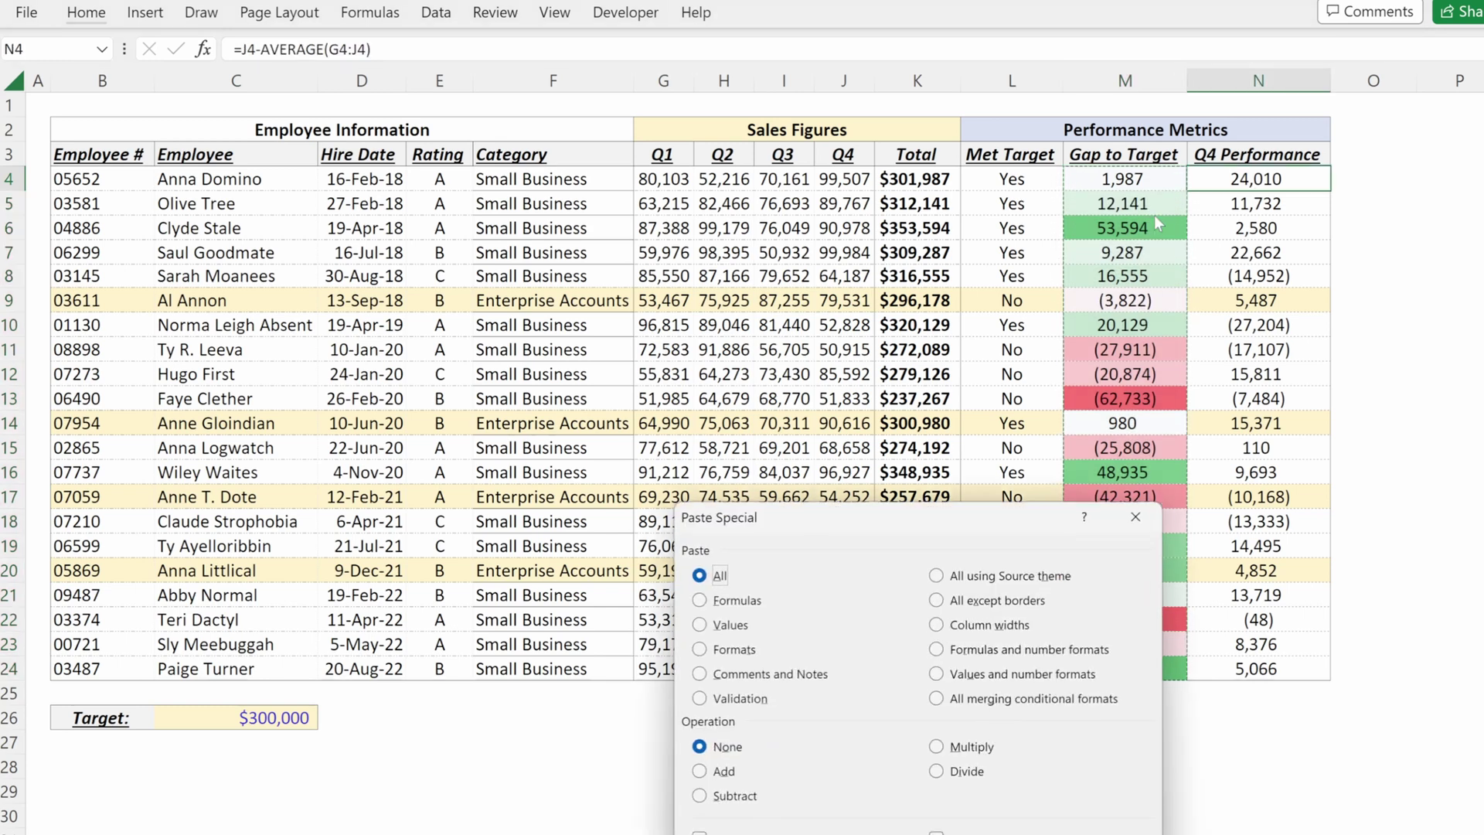
key(t)
key(Return)
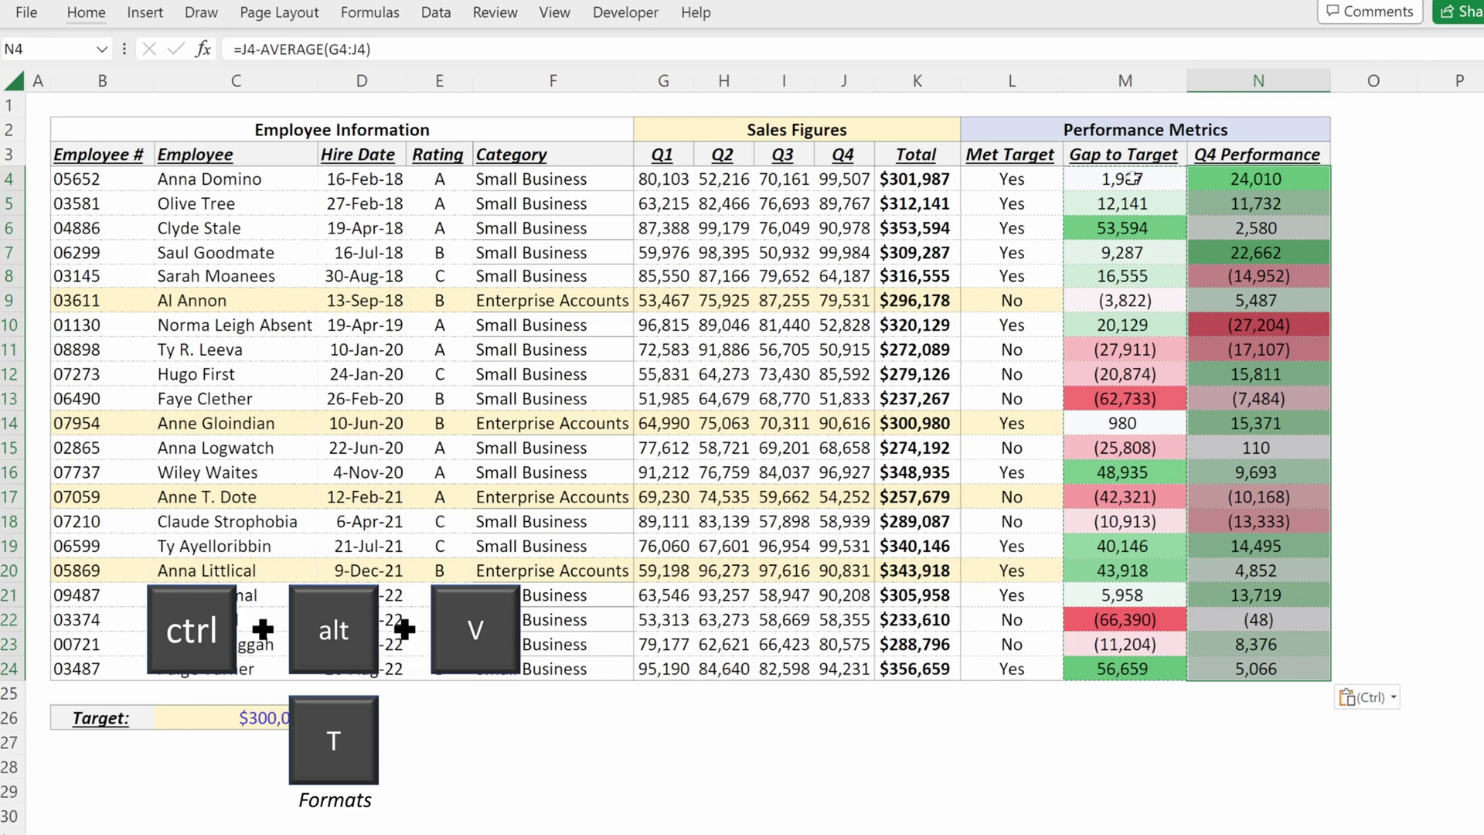
Review the Q4 Performance colour scale in the Conditional Formatting Rules Manager and close it
key(alt)
key(h)
key(l)
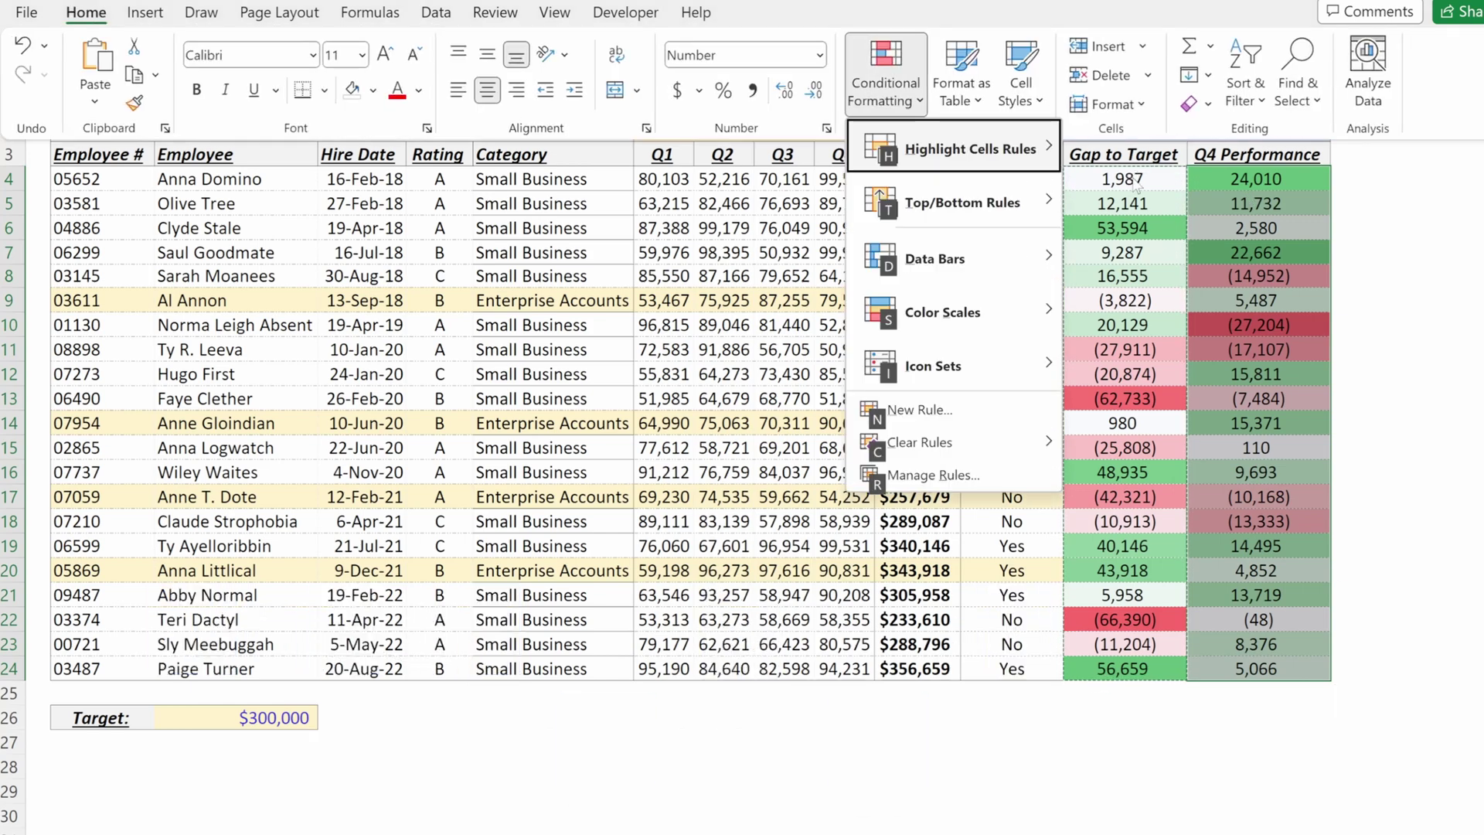
key(r)
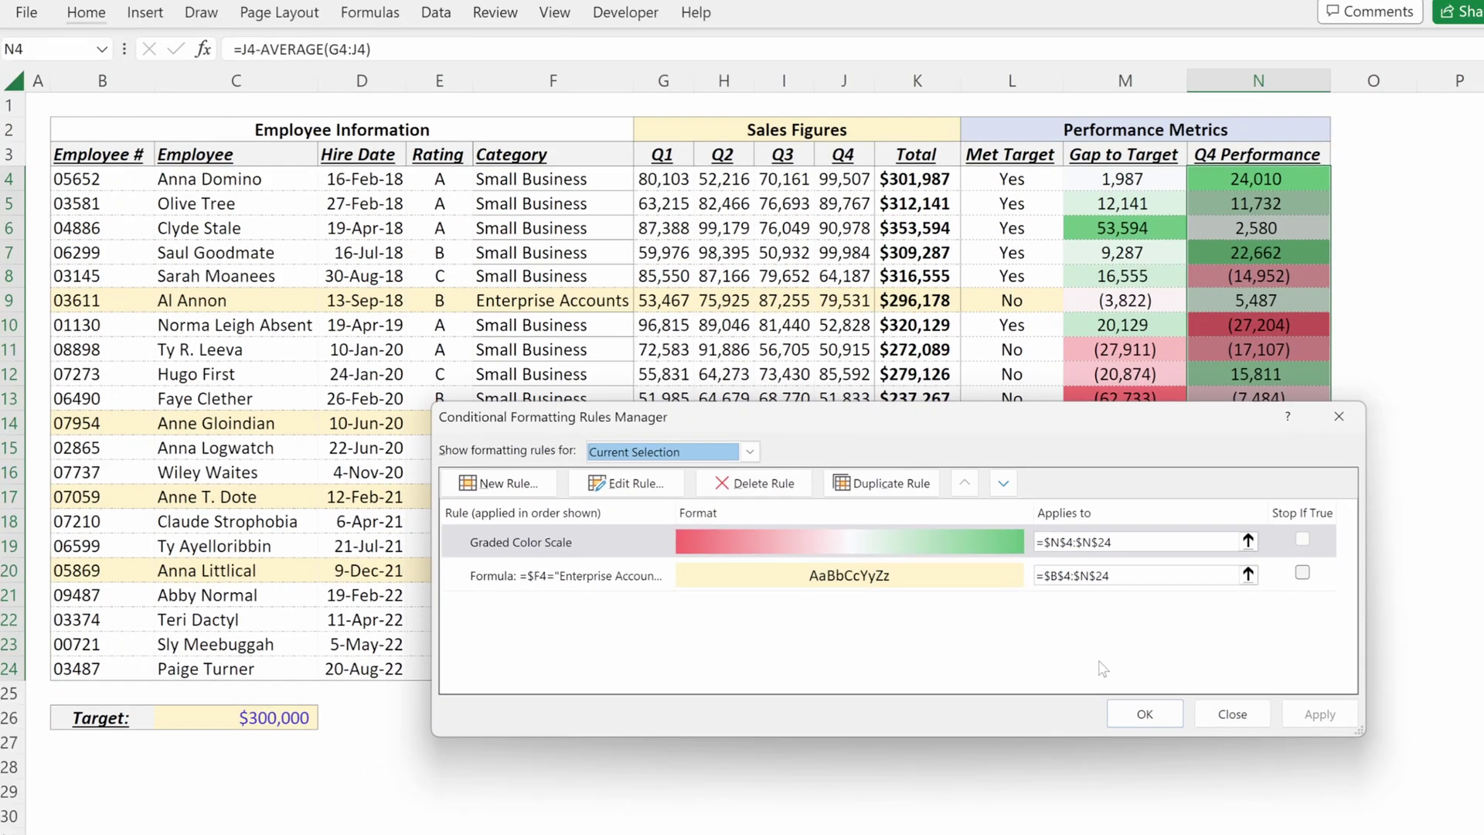
click(1273, 637)
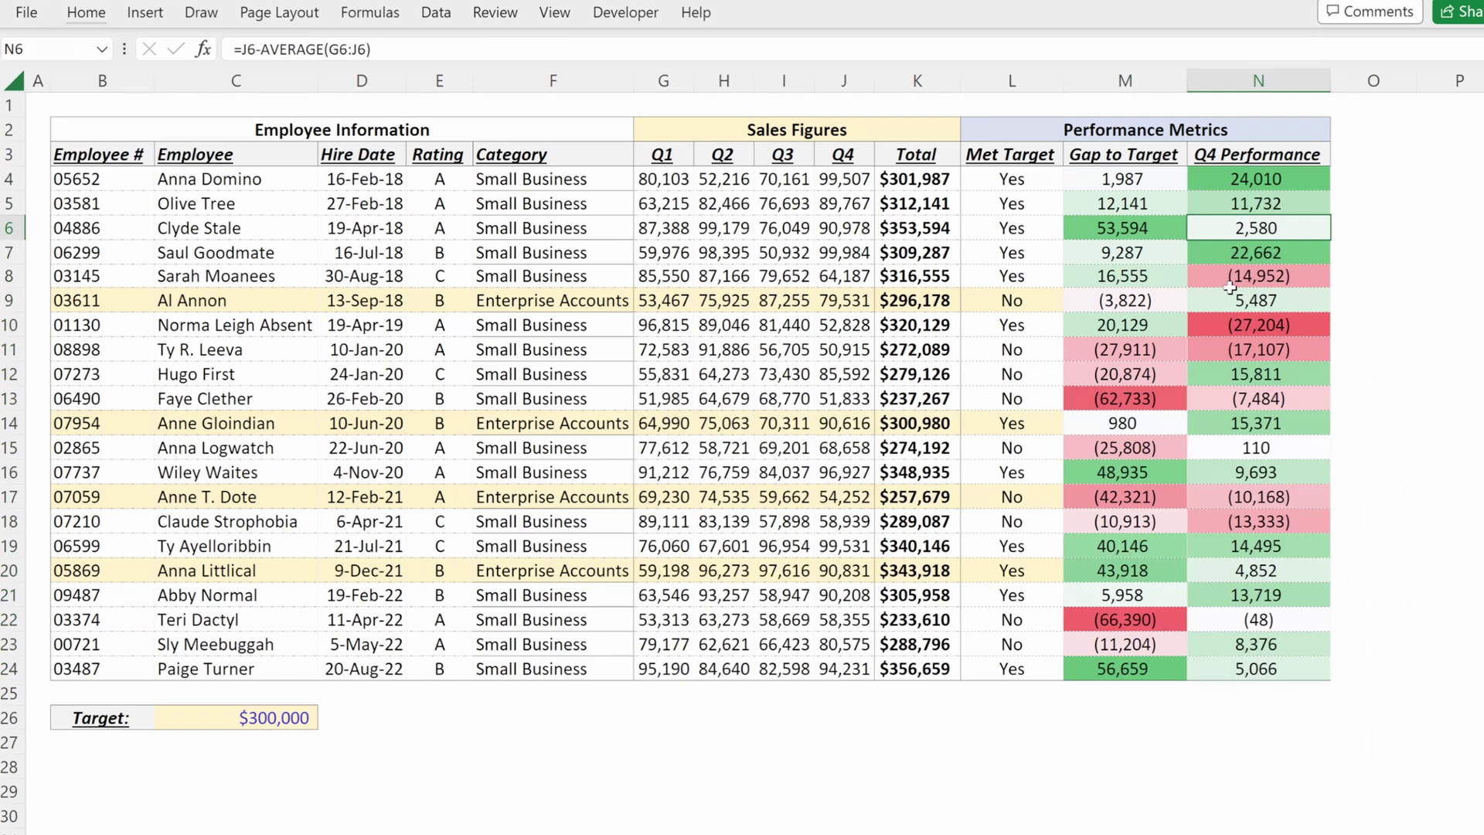
Insert an empty column N before Q4 Performance and clear its inherited conditional formatting
key(ctrl+space)
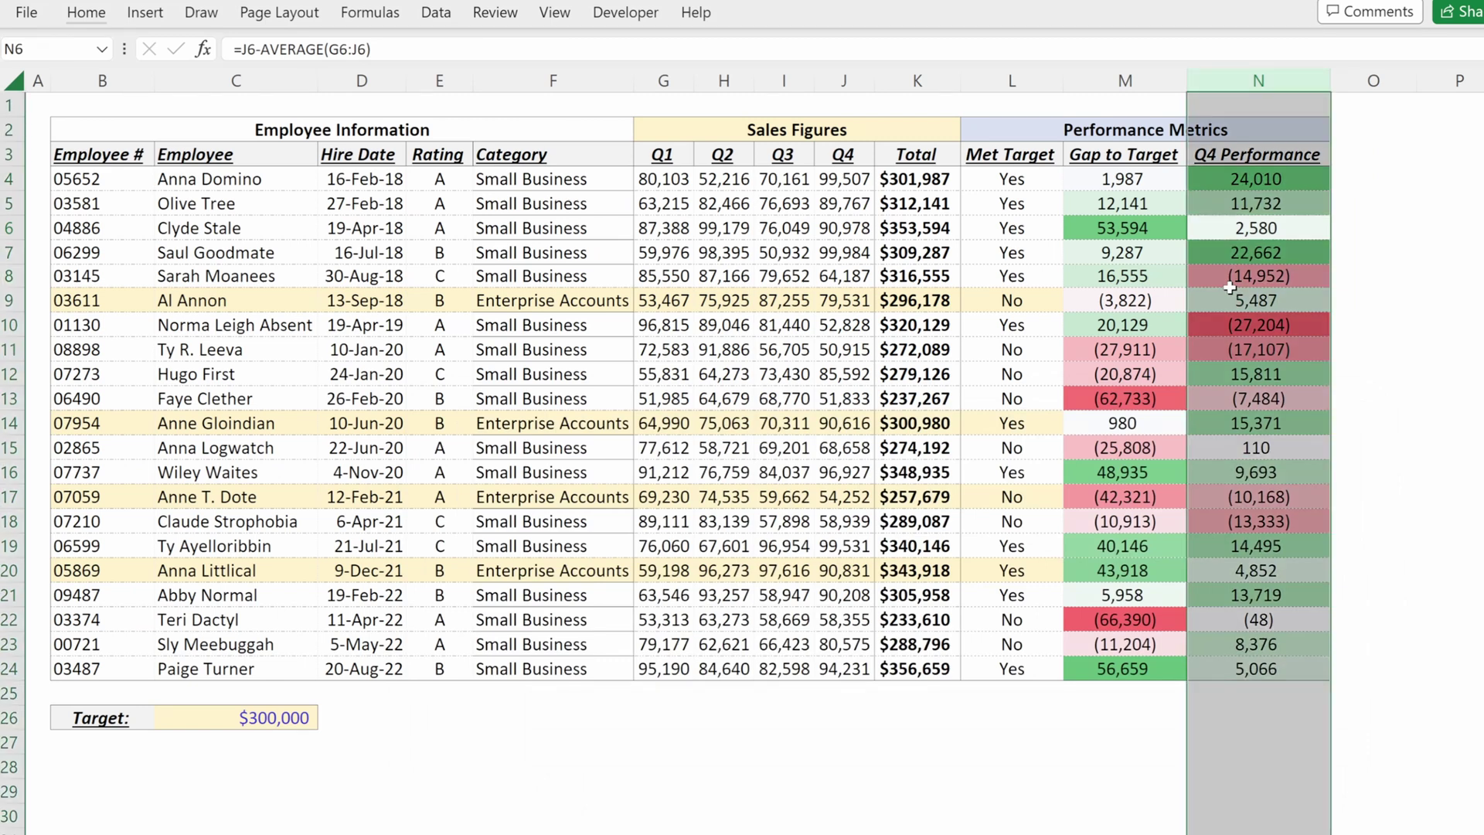
key(ctrl+shift+equal)
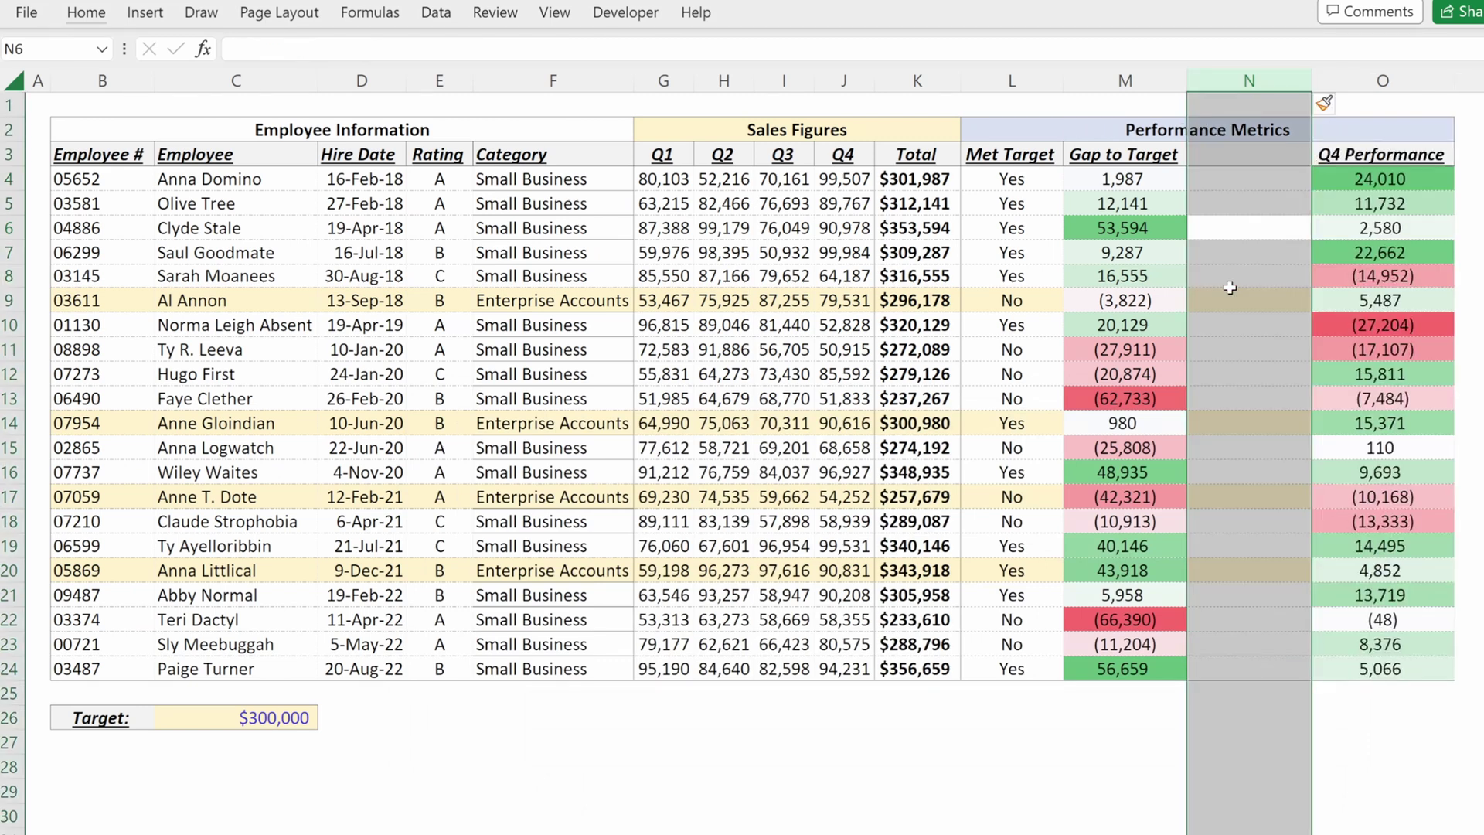
key(alt+h)
key(l)
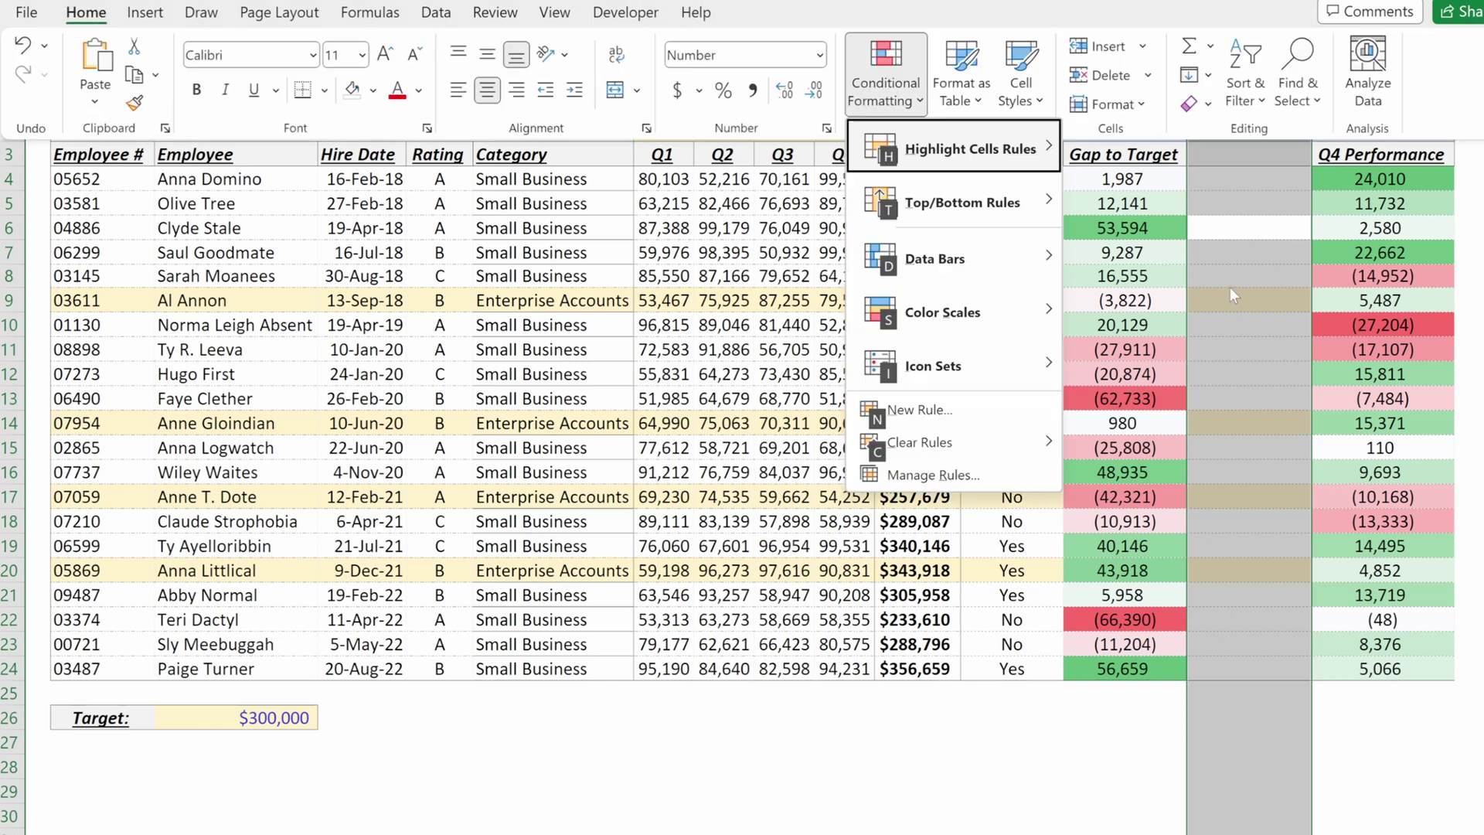
key(c)
key(s)
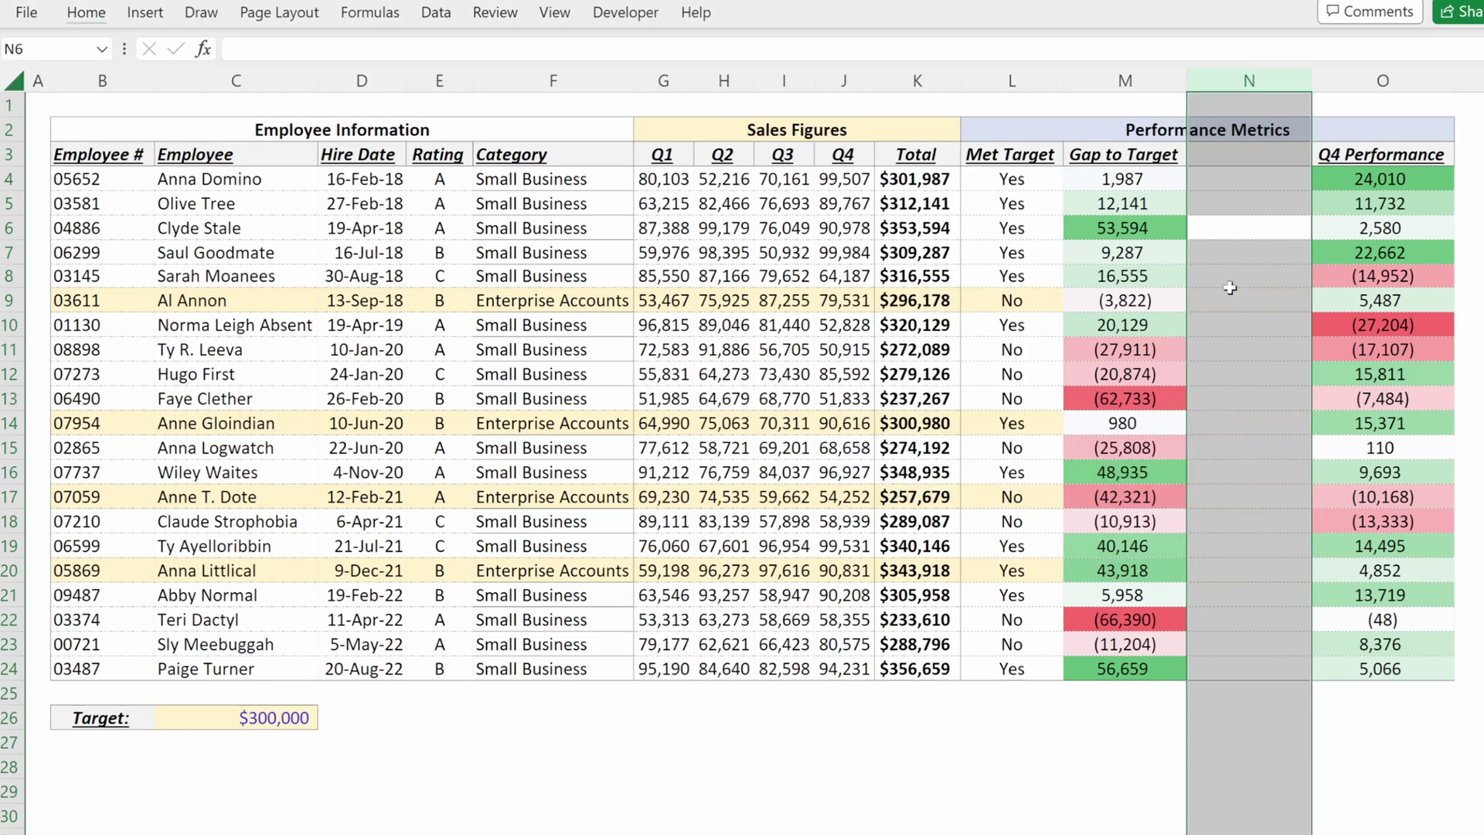
Fill N4:N24 with =M4 formulas linking to each row's Gap to Target value
key(Up)
key(Up)
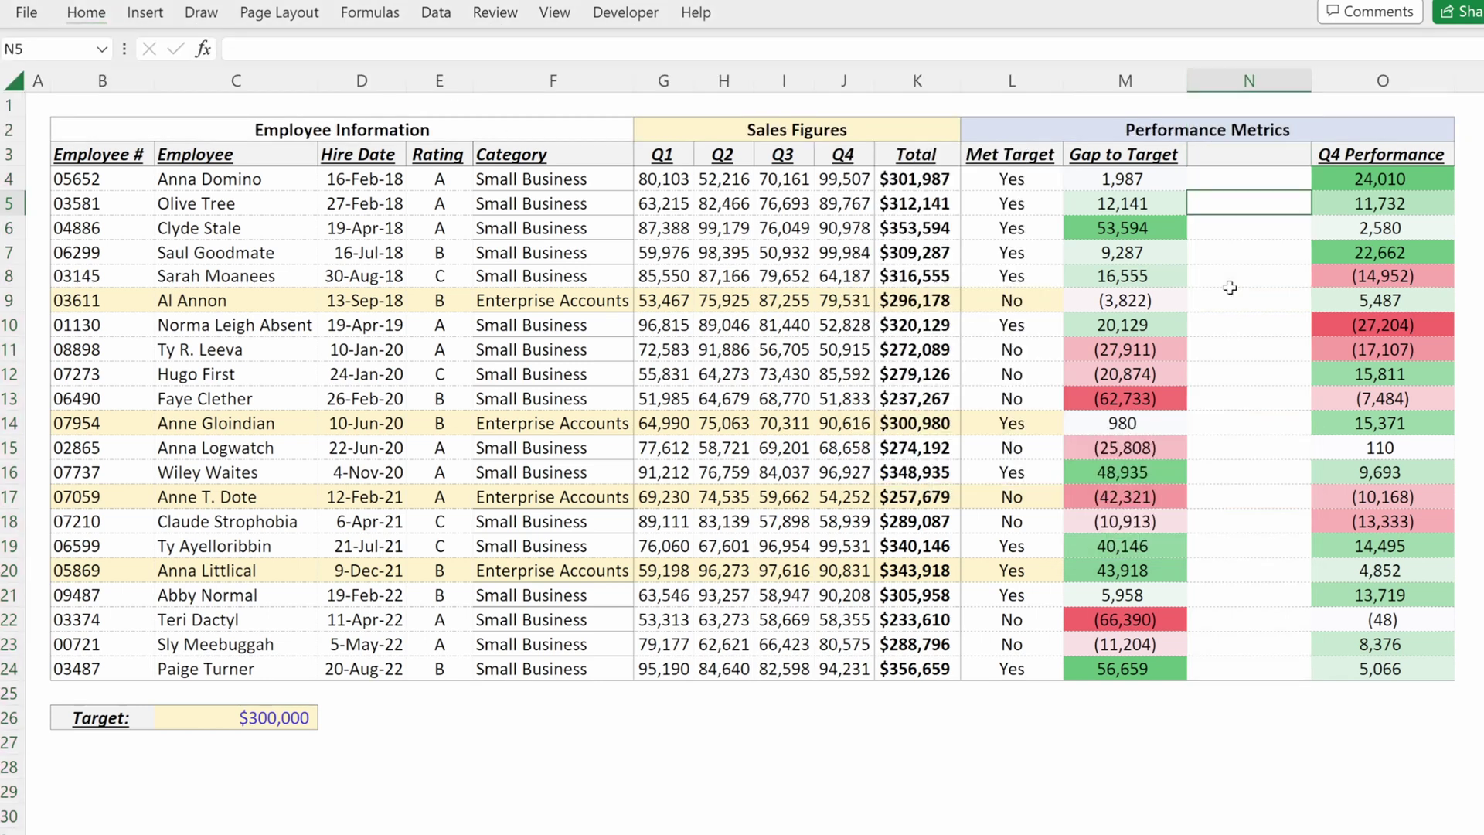
text(=)
key(Left)
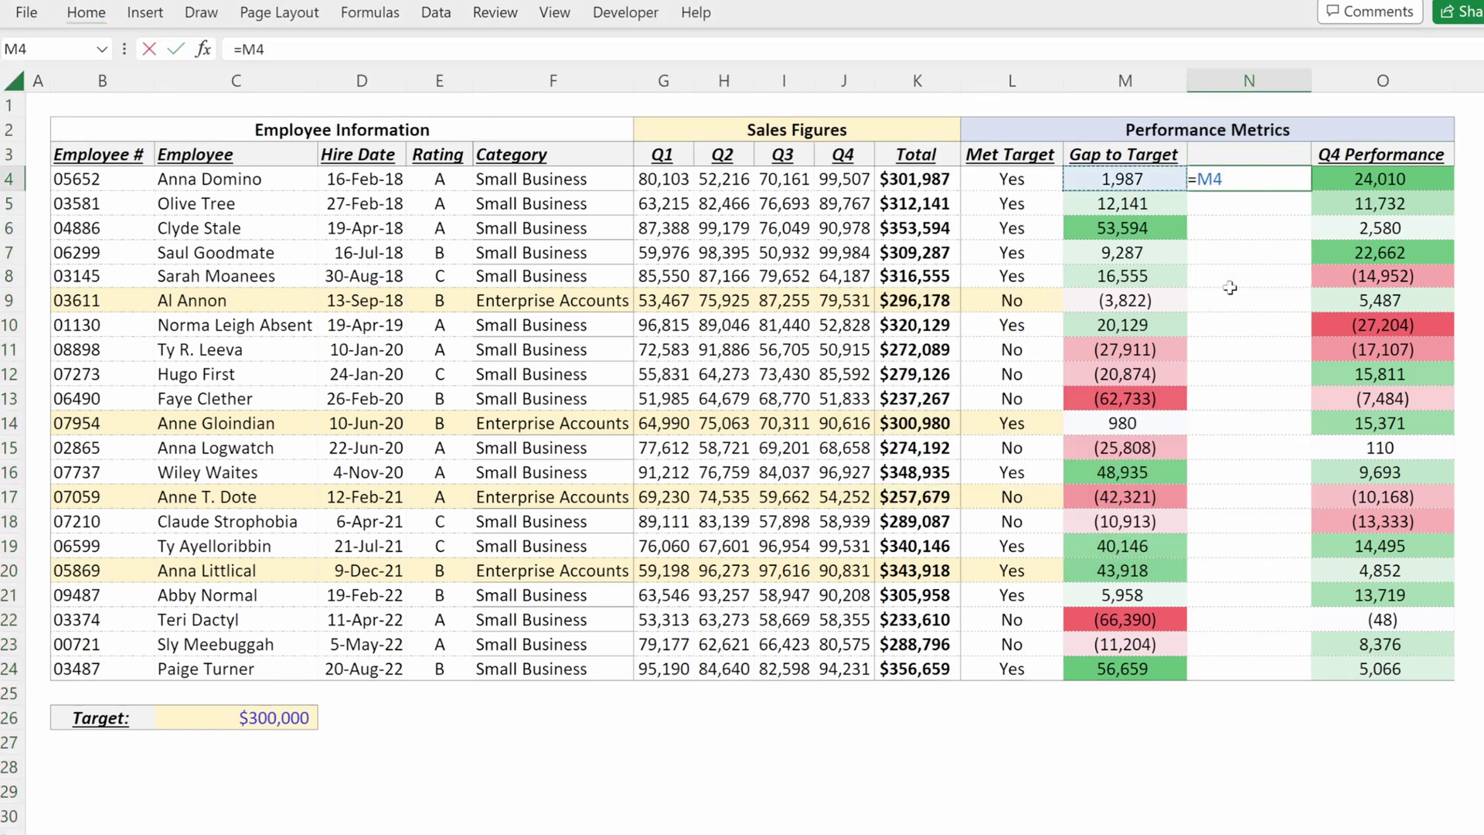
key(Return)
key(Up)
key(ctrl+e)
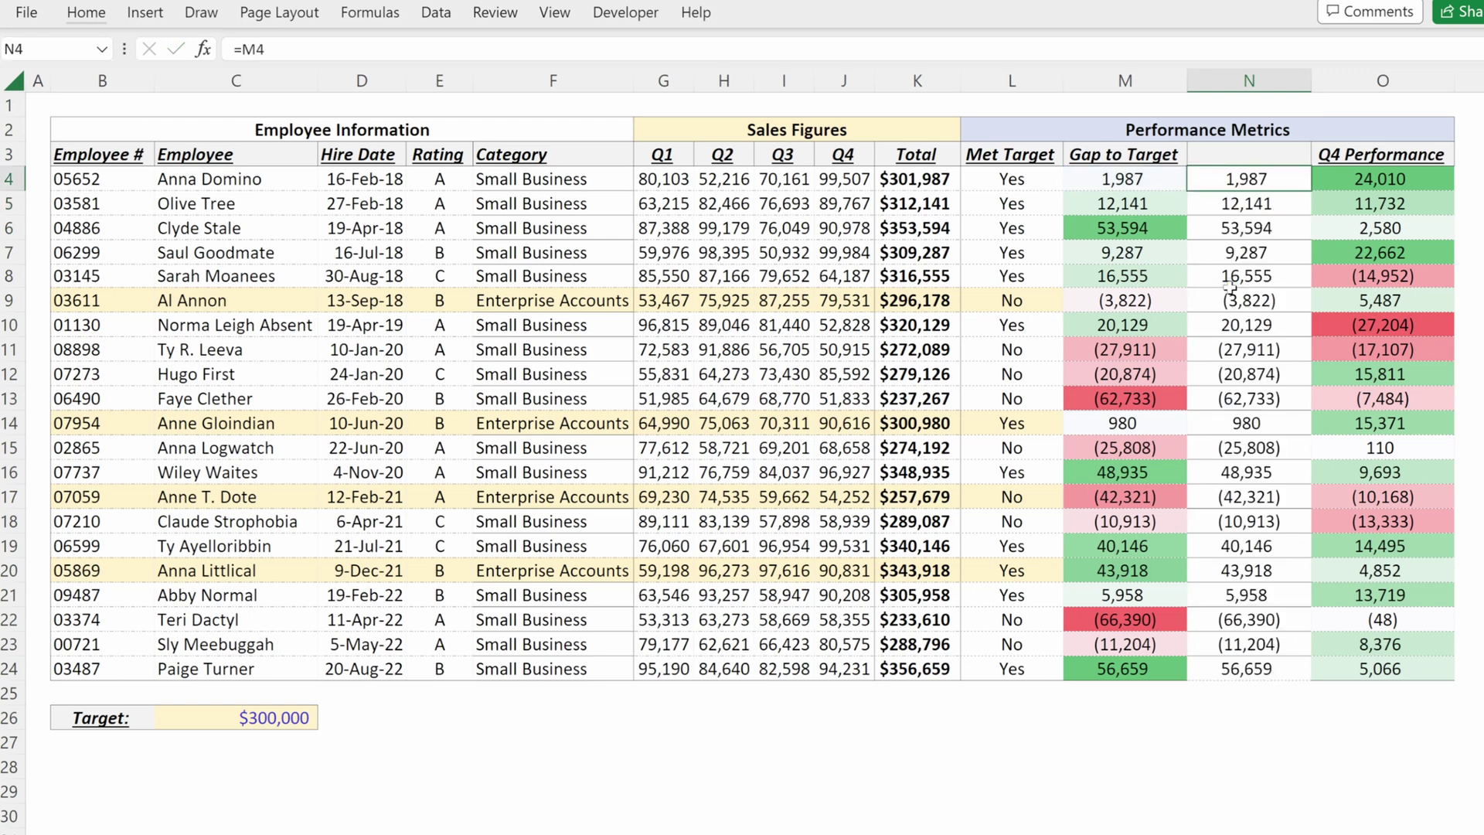
key(ctrl+shift+Down)
Add green gradient data bars to column N
key(alt+h)
key(l)
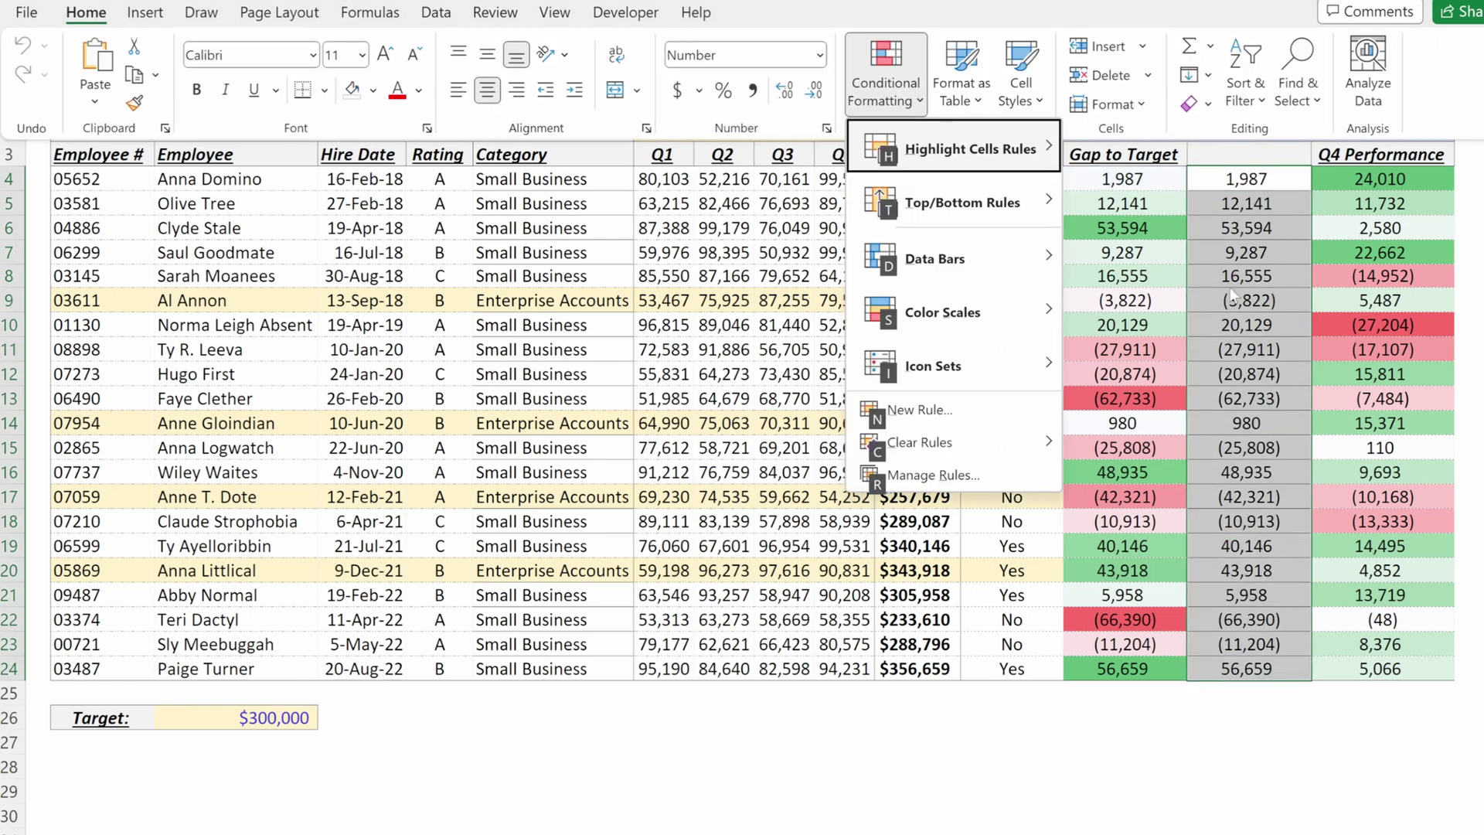
key(d)
key(Right)
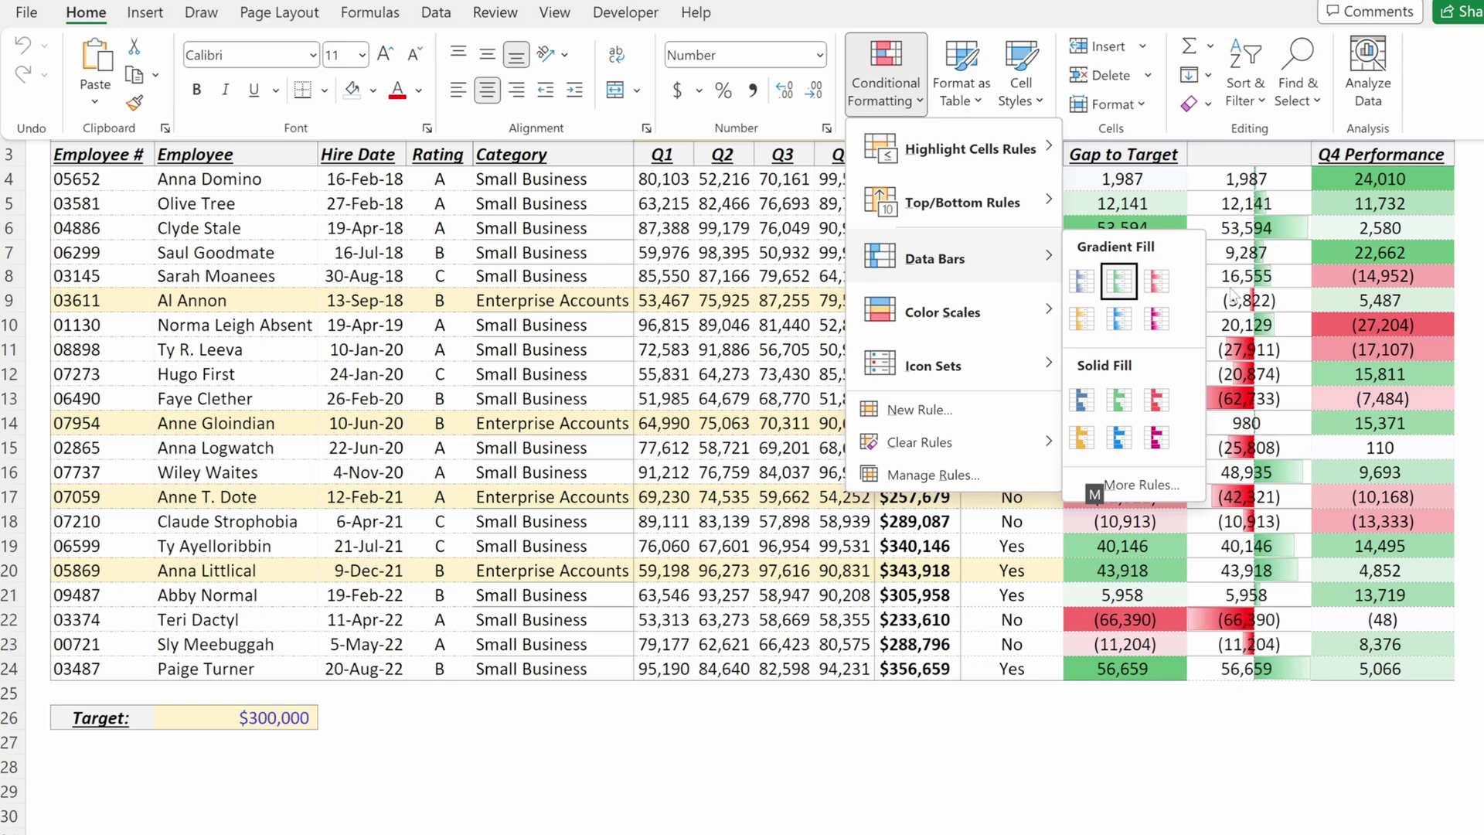
key(Return)
Edit the column N Data Bar rule to Show Bar Only, hiding the numbers
key(alt)
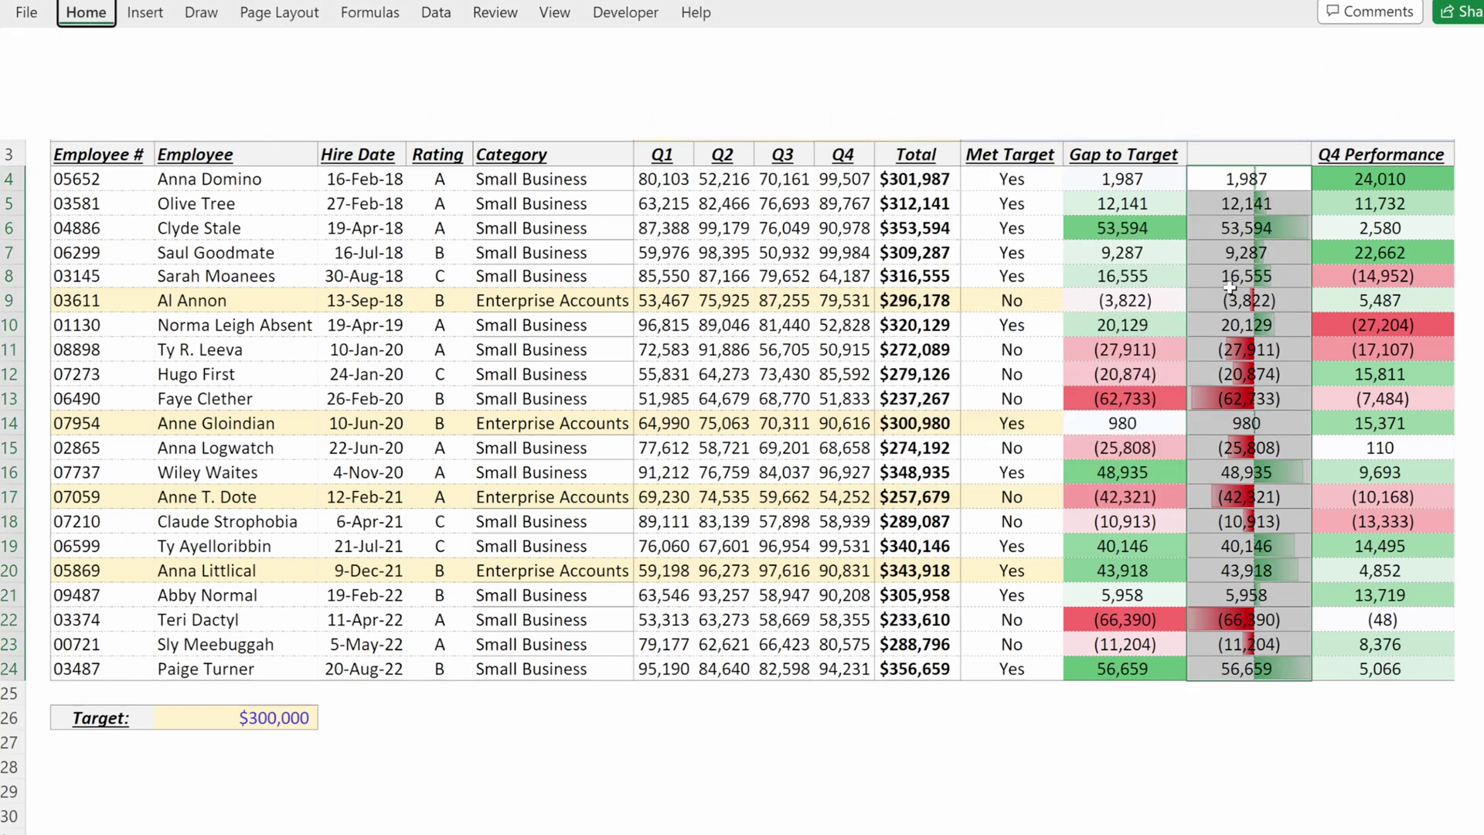
key(h)
key(l)
key(r)
click(494, 545)
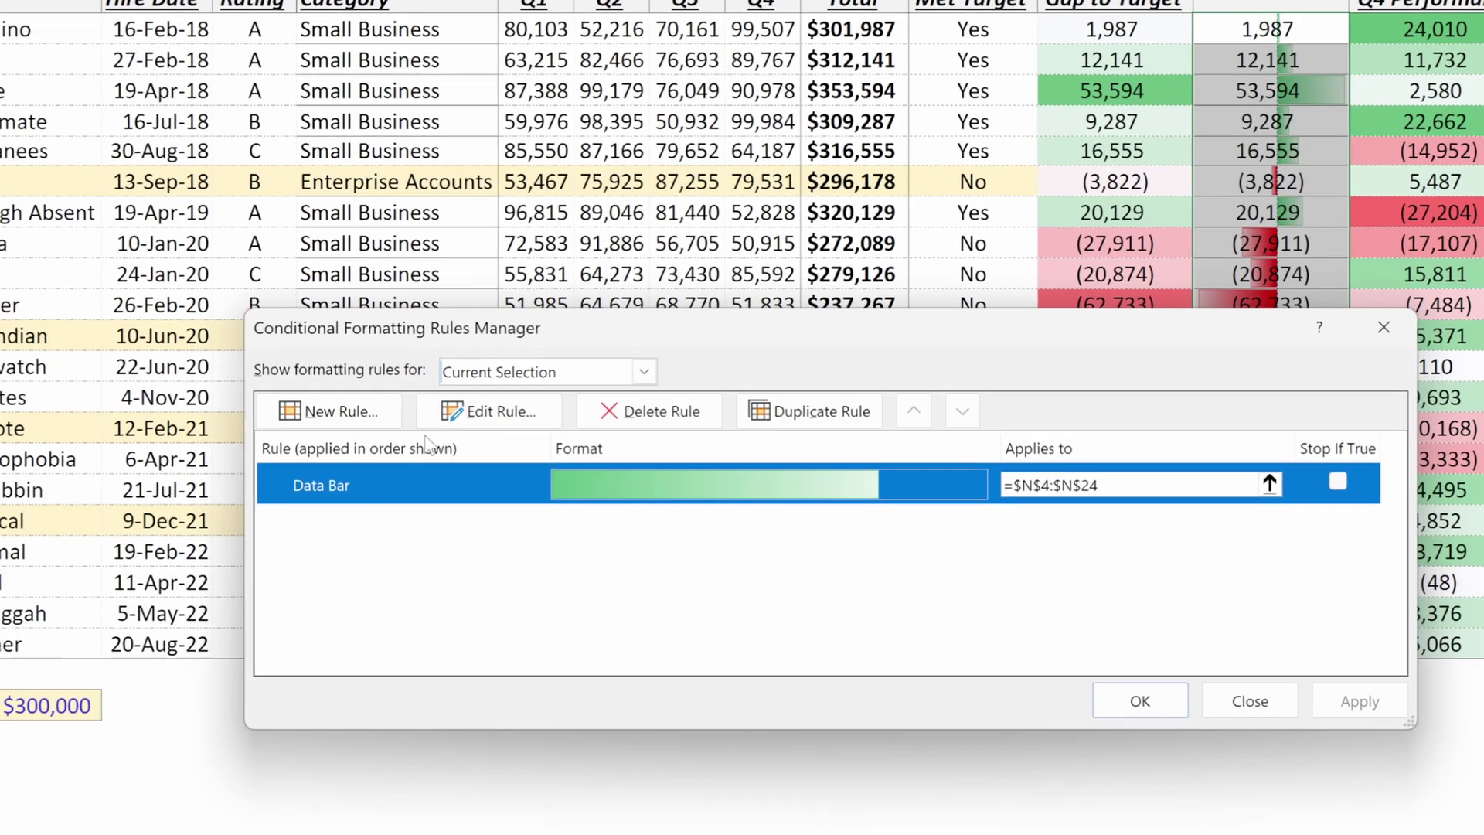
click(626, 483)
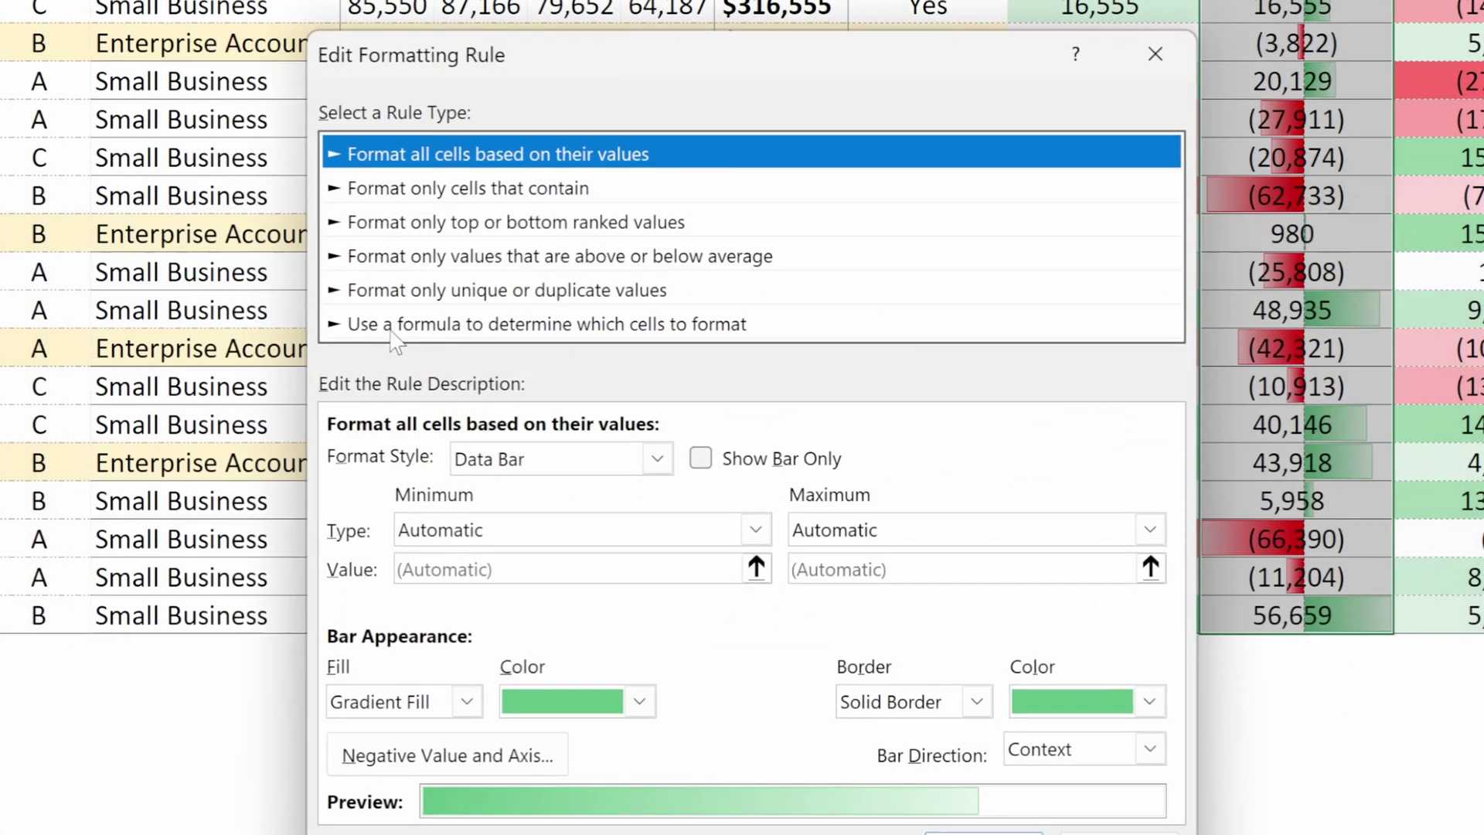
click(701, 459)
key(Return)
key(Return)
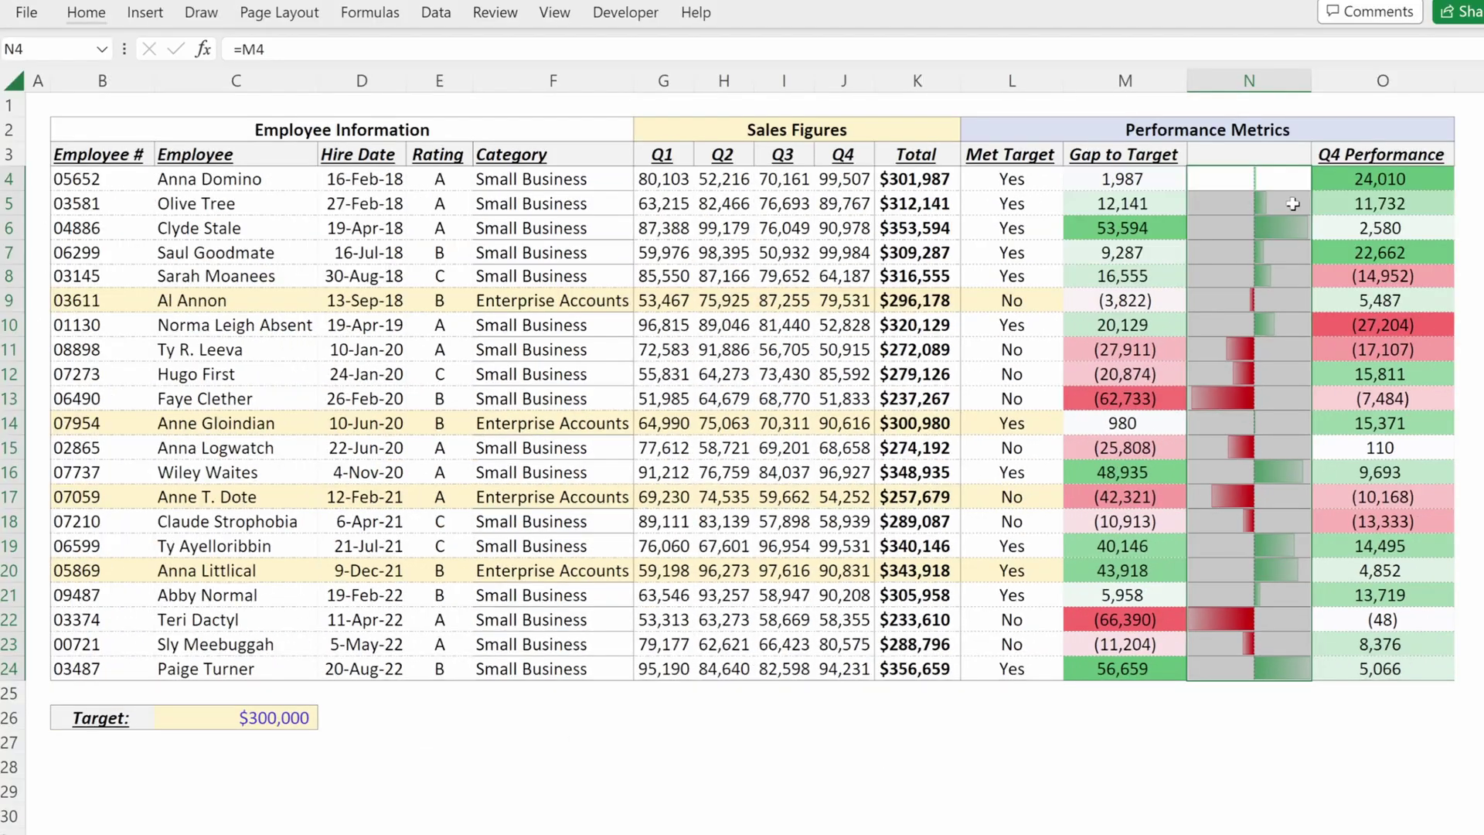
Set column N's width to 24
key(alt+h)
text(ow)
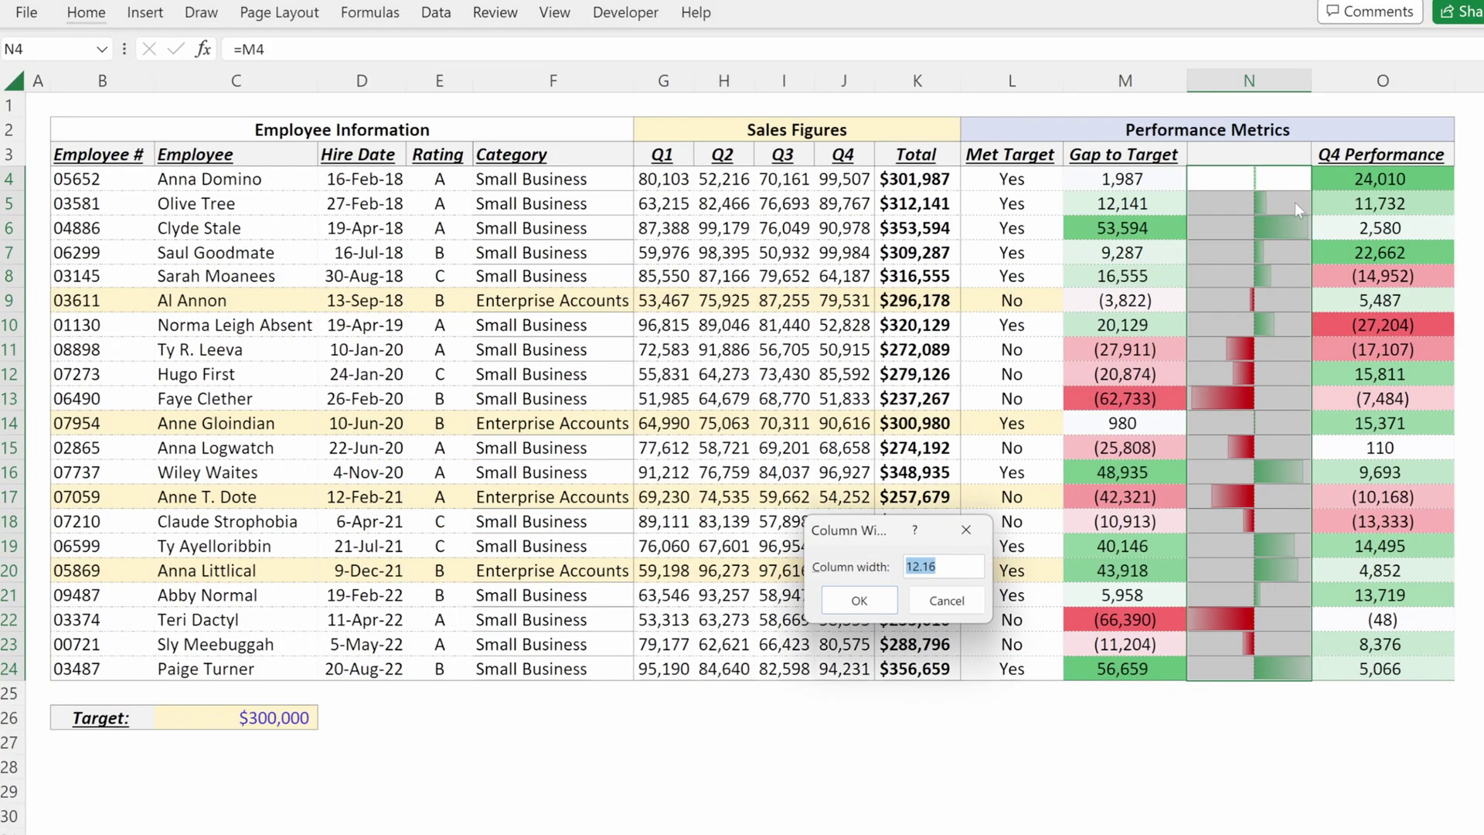
text(24)
key(Return)
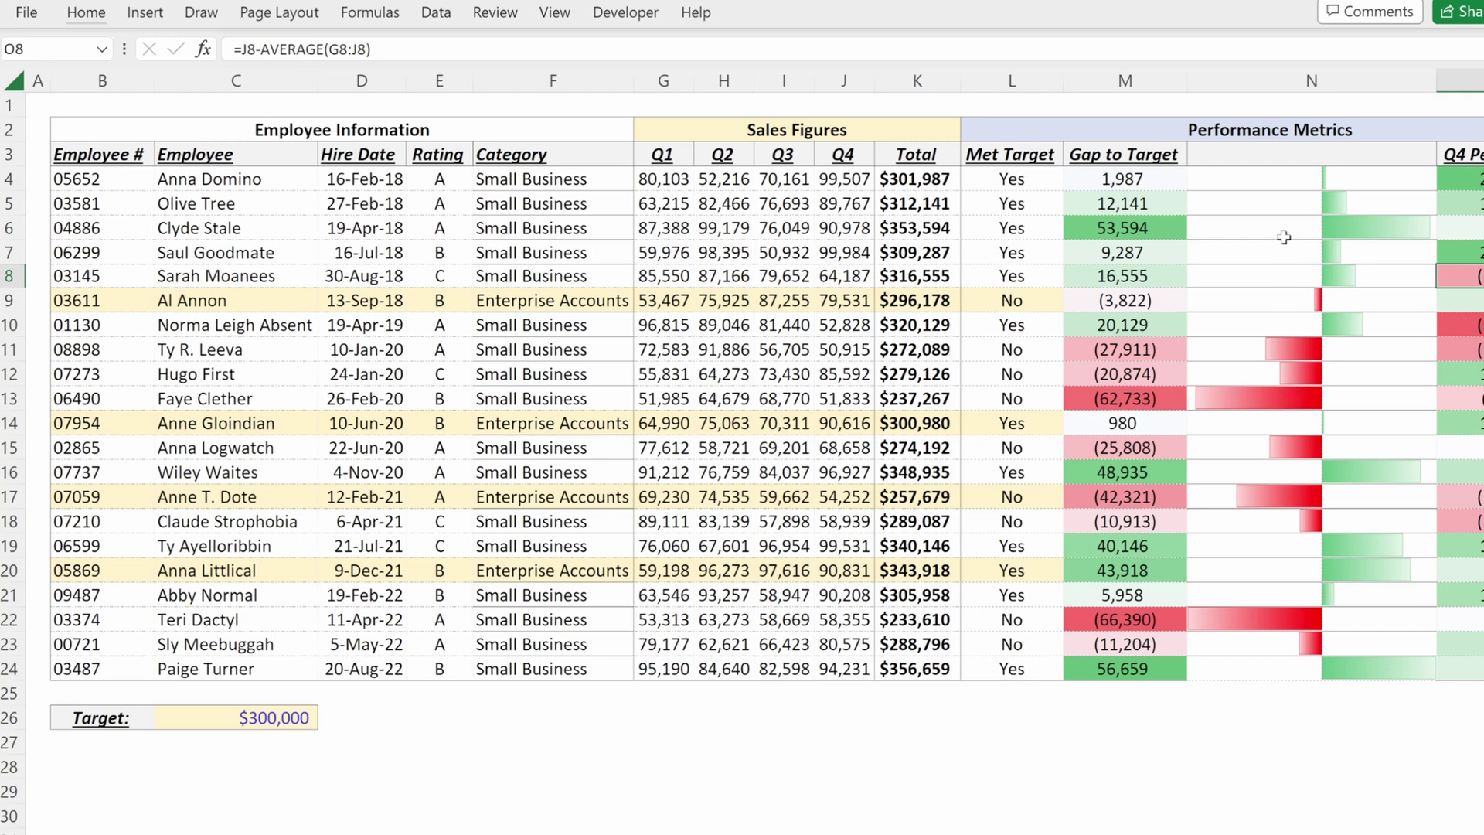
Highlight rows 6, 13 and 22 to compare their bars, then select Target cell C26
click(1308, 228)
key(shift+space)
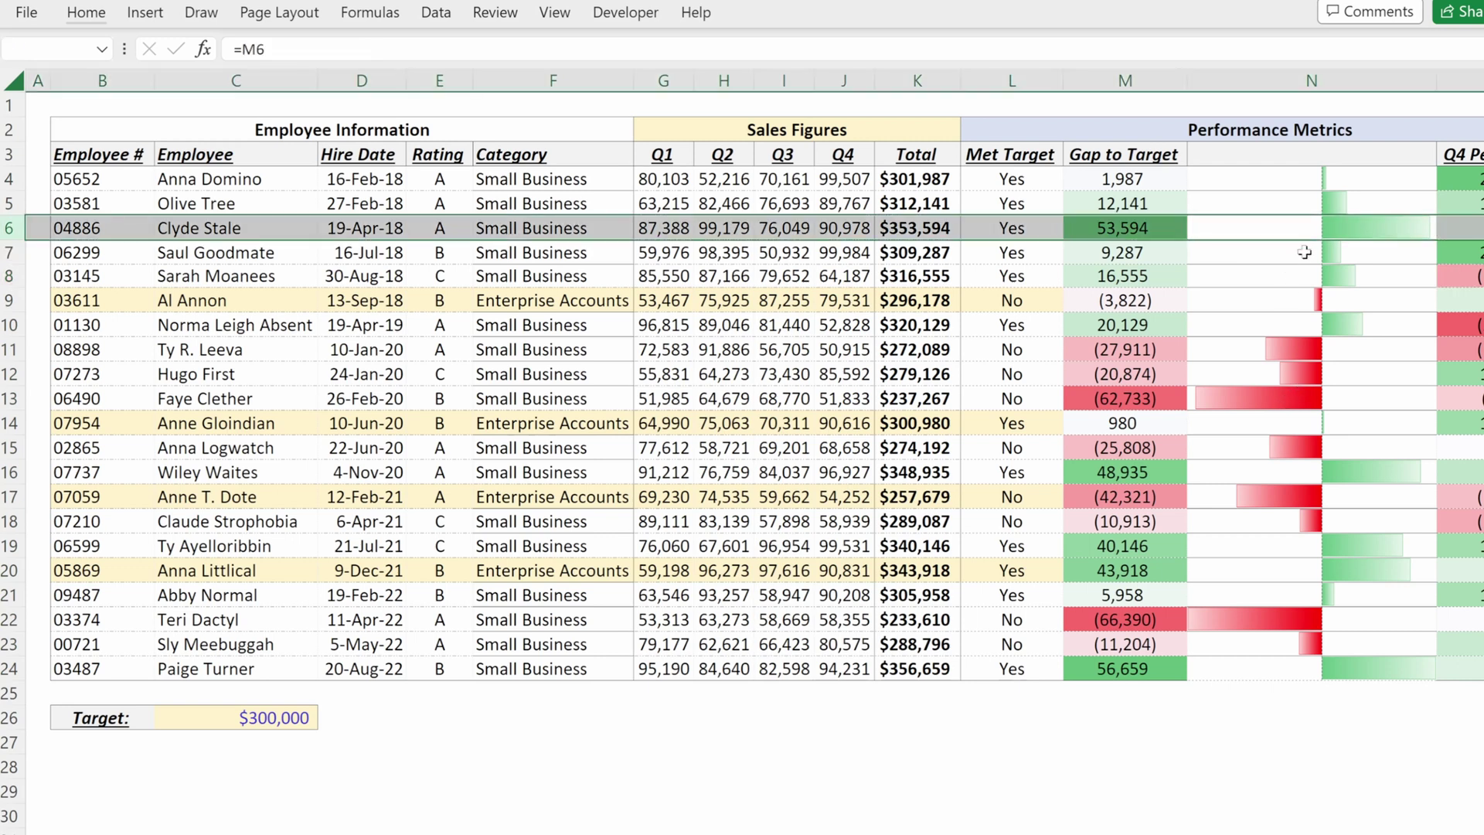
click(1261, 402)
key(shift+space)
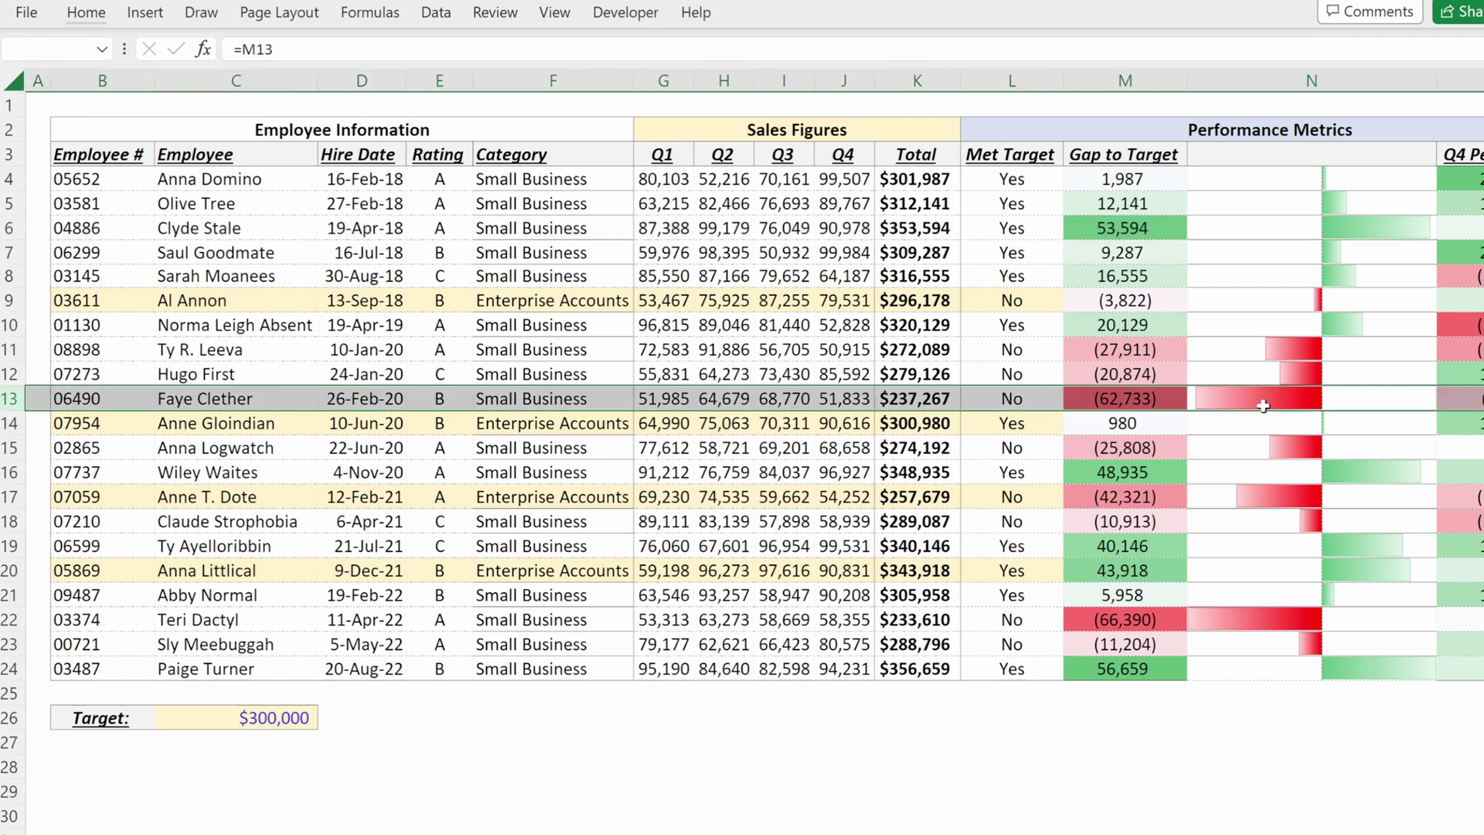
click(1262, 619)
key(shift+space)
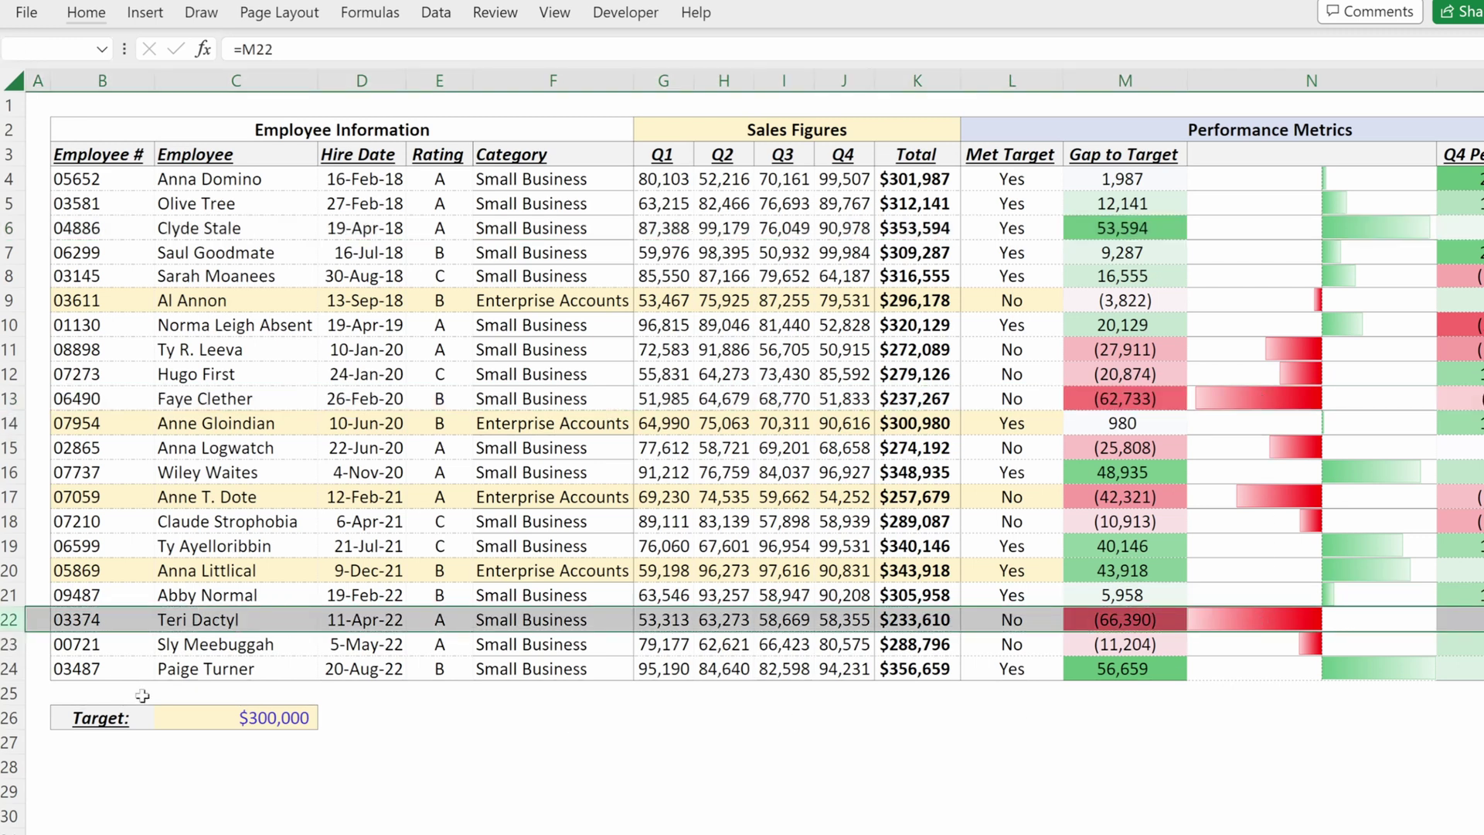
click(220, 717)
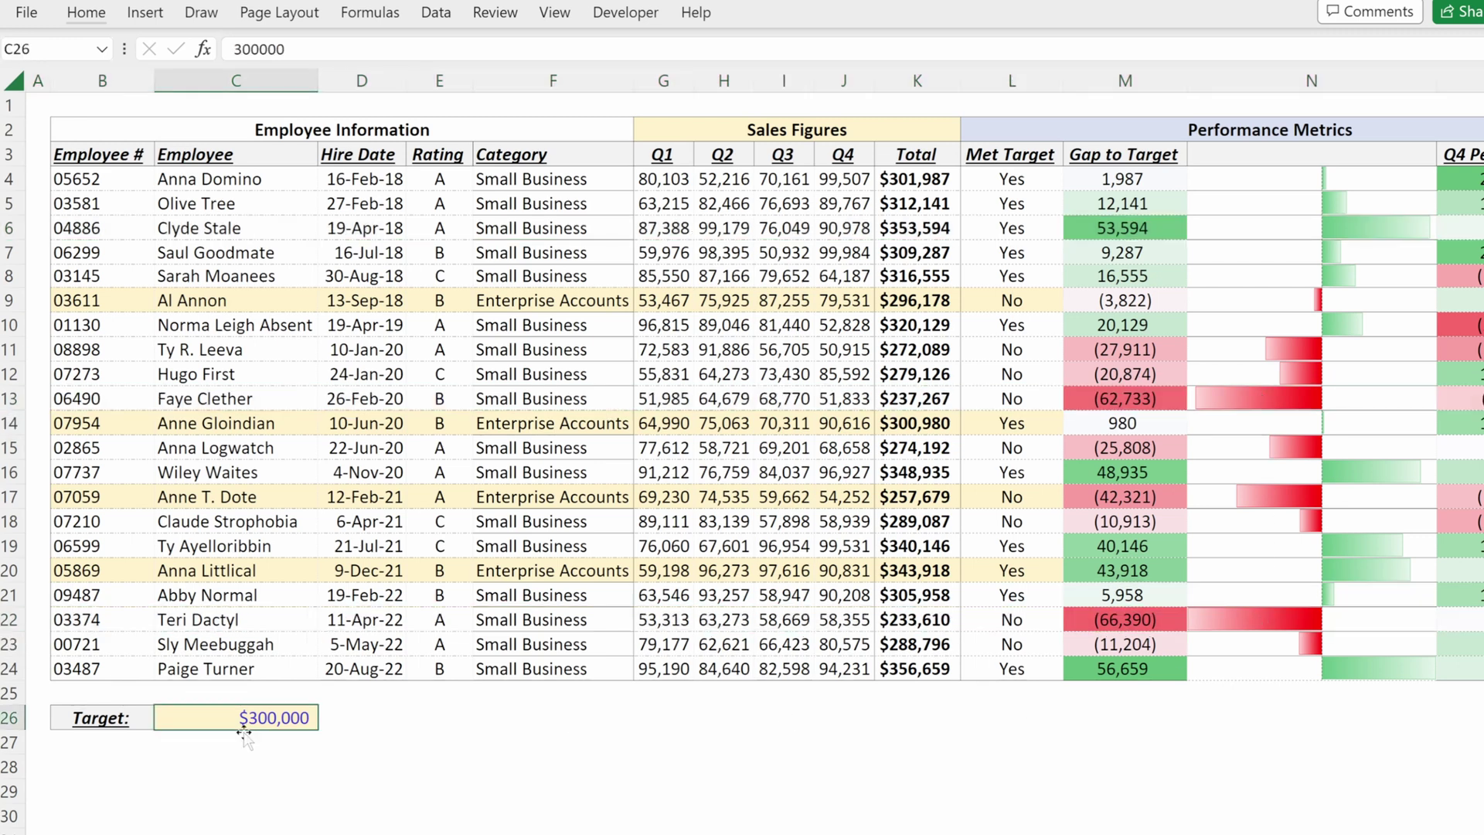
Change the Target in C26 to $320,000, then to $275,000
text(3200)
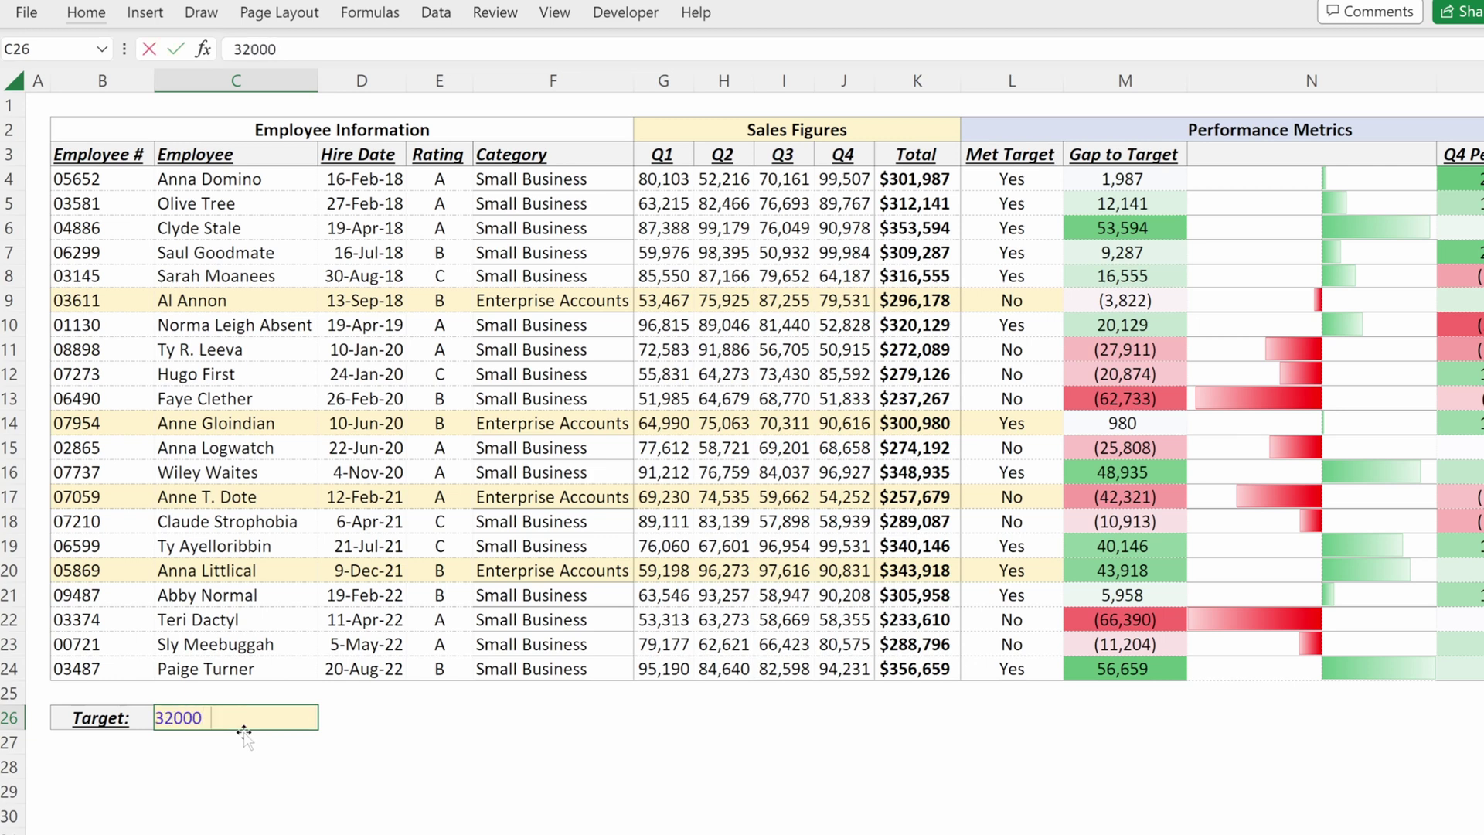
key(Return)
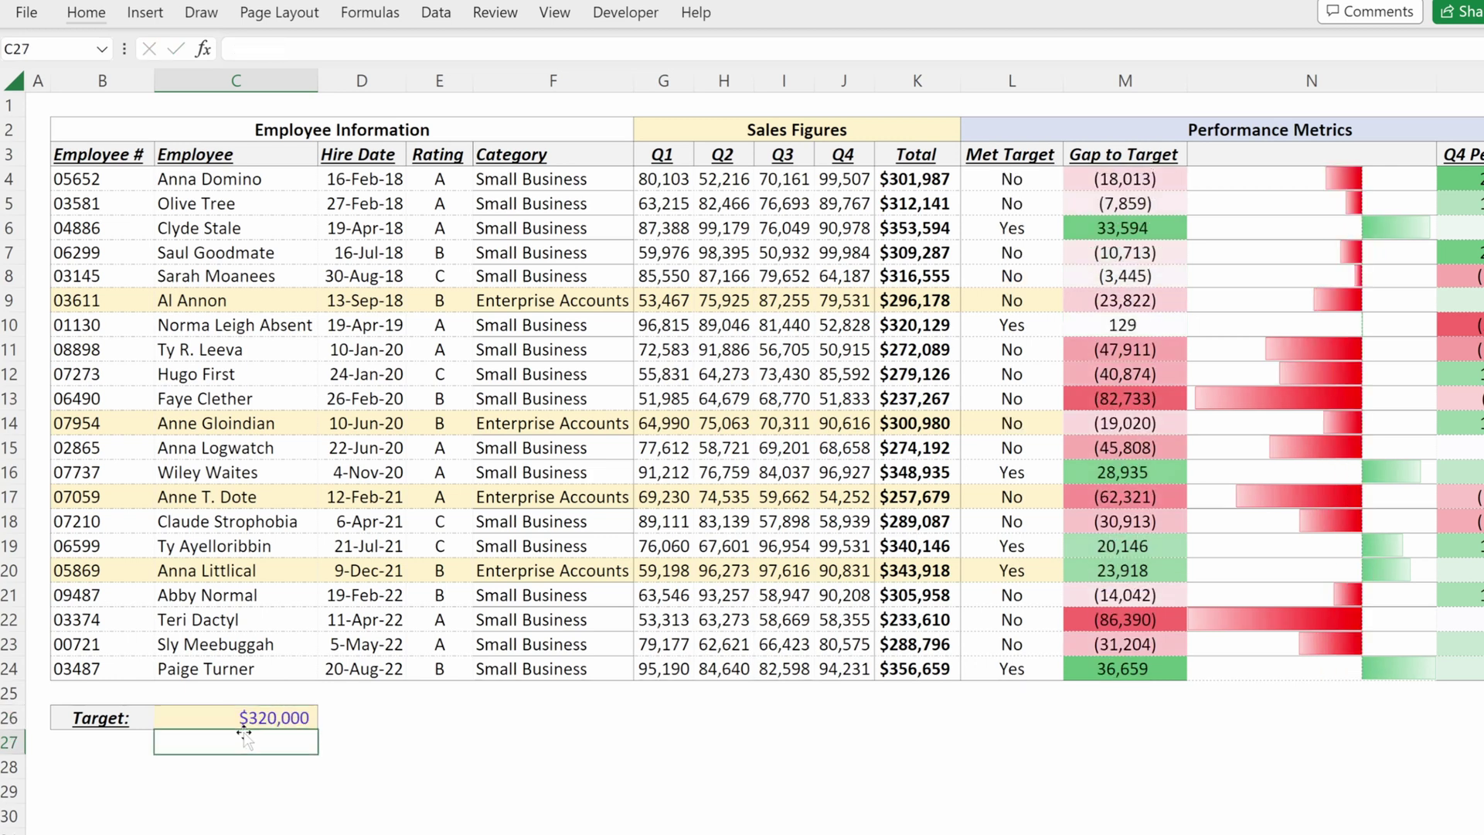
key(Up)
text(2)
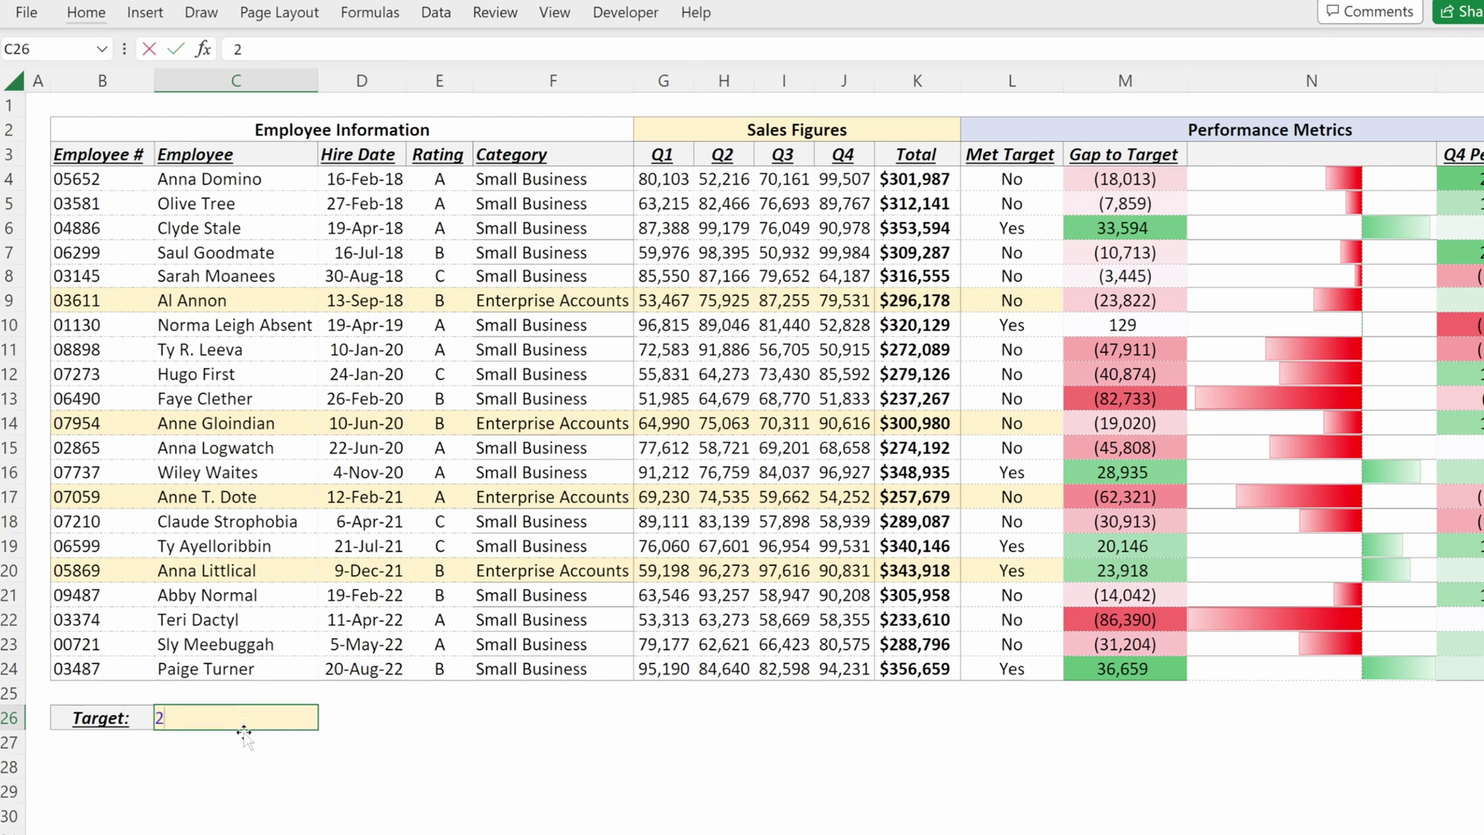
text(75000)
key(Return)
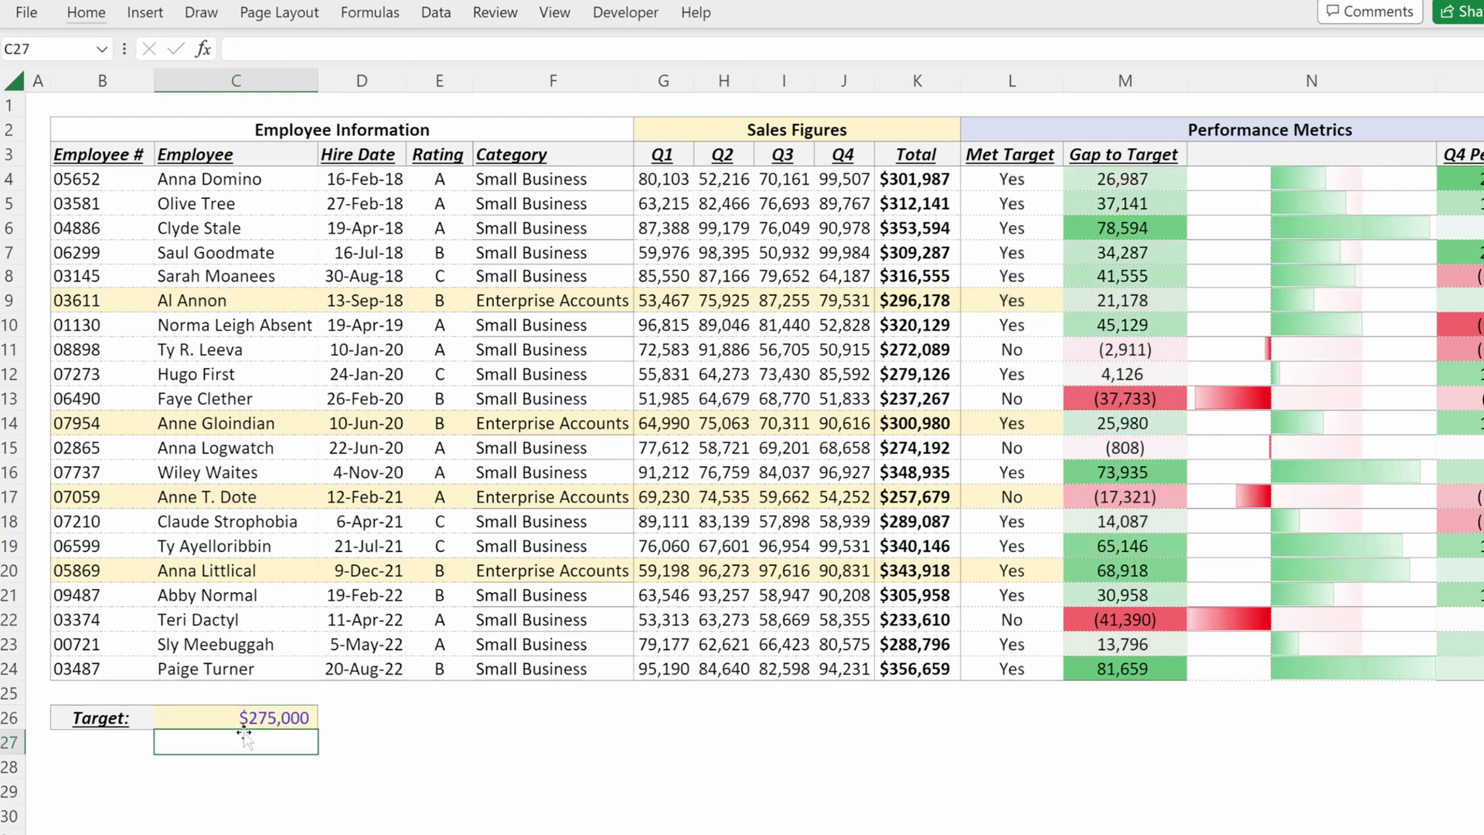